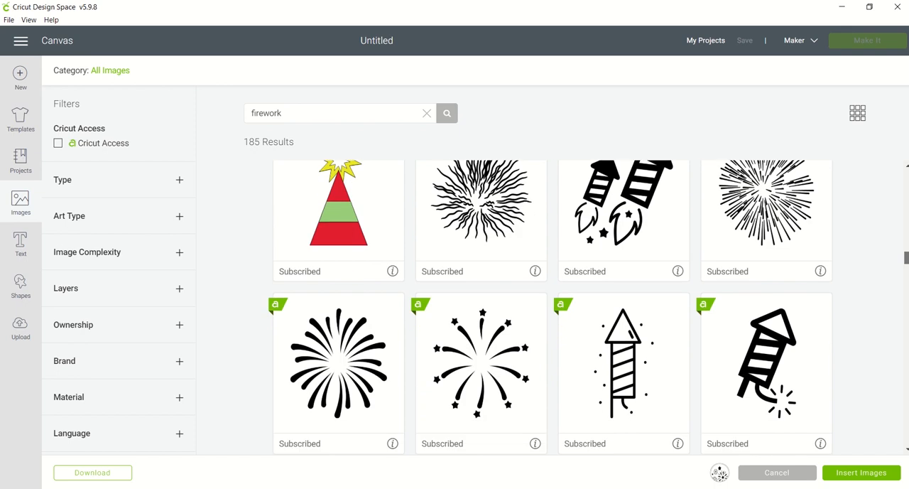
Insert the twin-rocket silhouette together with the chosen fireworks cluster and place the rockets below the cluster.
{"action": "left_click", "coordinate": [624, 213]}
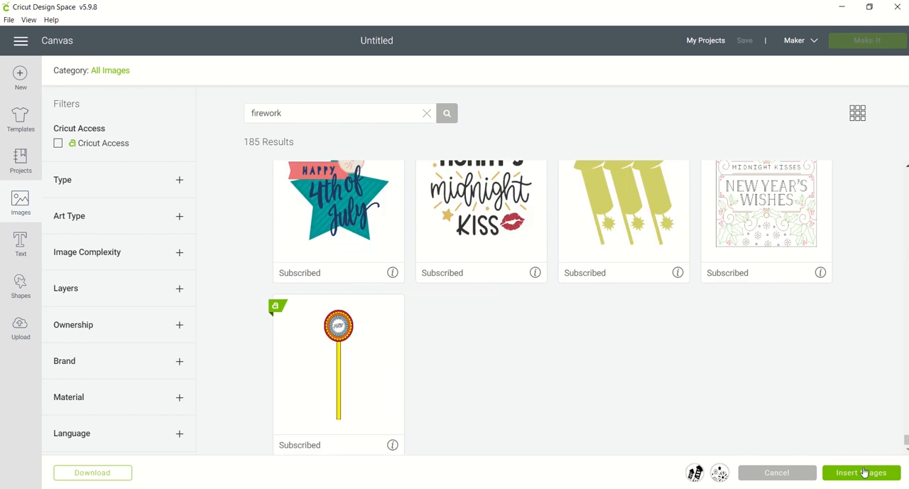
{"action": "left_click", "coordinate": [862, 473]}
{"action": "left_click_drag", "start_coordinate": [276, 266], "coordinate": [447, 226]}
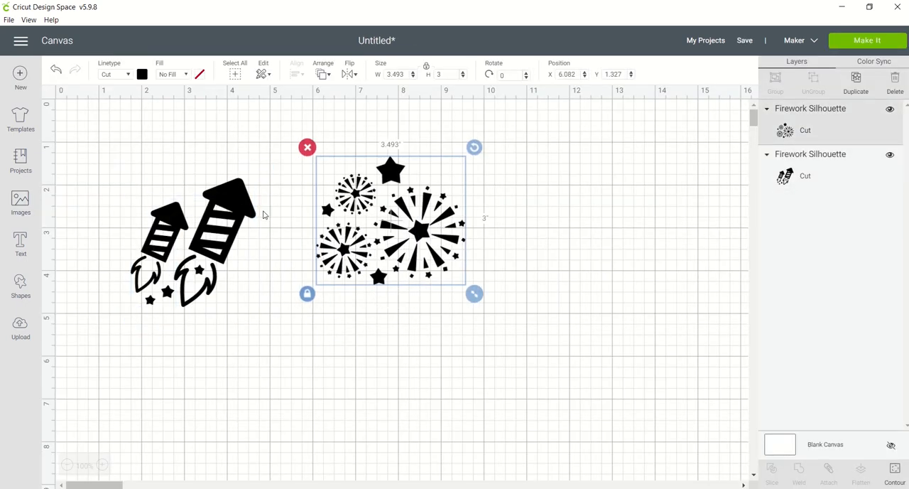
{"action": "left_click_drag", "start_coordinate": [261, 213], "coordinate": [252, 337]}
Enlarge the fireworks cluster to about 6.78 × 5.83 in and place a duplicate to its right.
{"action": "left_click_drag", "start_coordinate": [358, 256], "coordinate": [412, 329]}
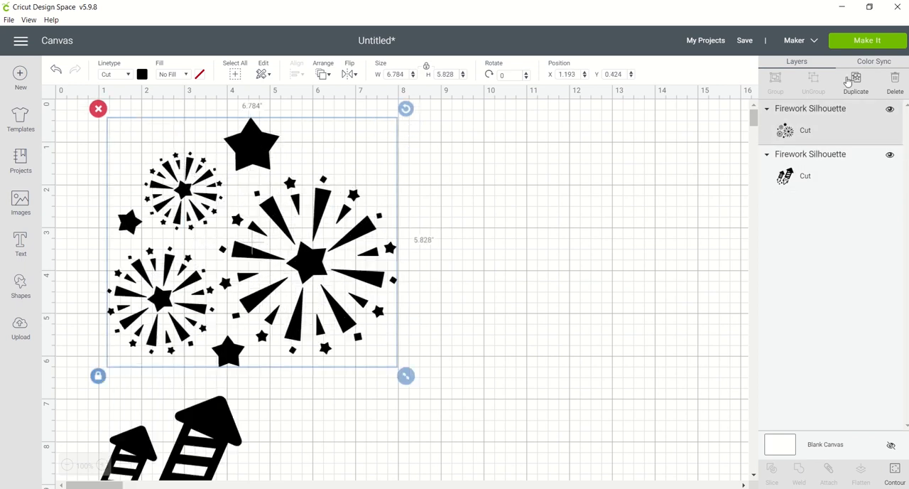
{"action": "left_click", "coordinate": [858, 80]}
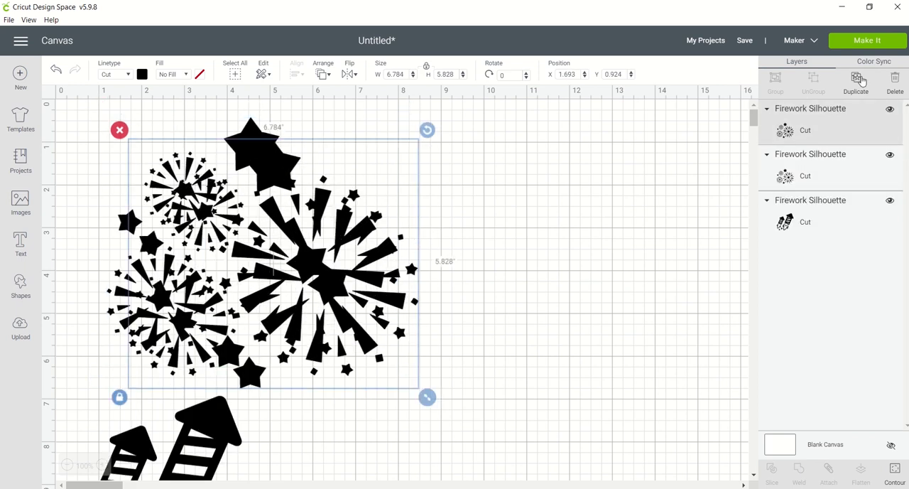
{"action": "left_click_drag", "start_coordinate": [326, 280], "coordinate": [637, 289]}
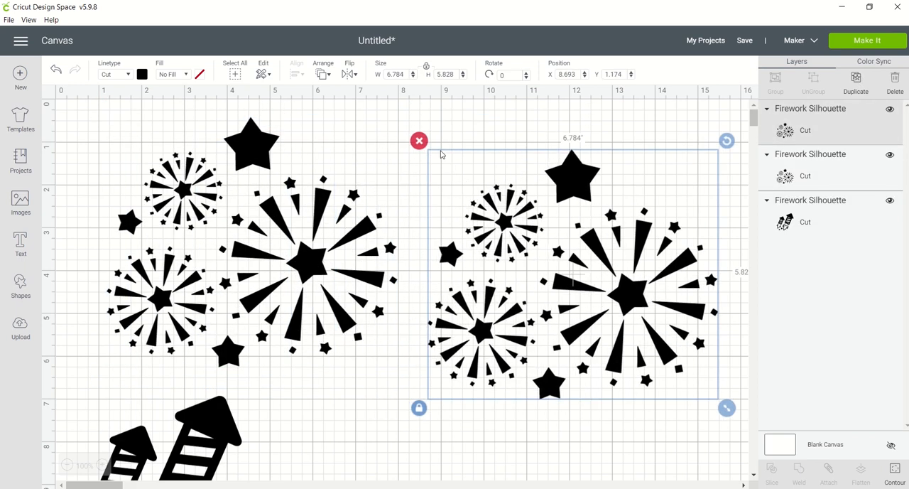
Add a circle shape to the canvas and colour it red.
{"action": "left_click", "coordinate": [382, 141]}
{"action": "left_click", "coordinate": [20, 284]}
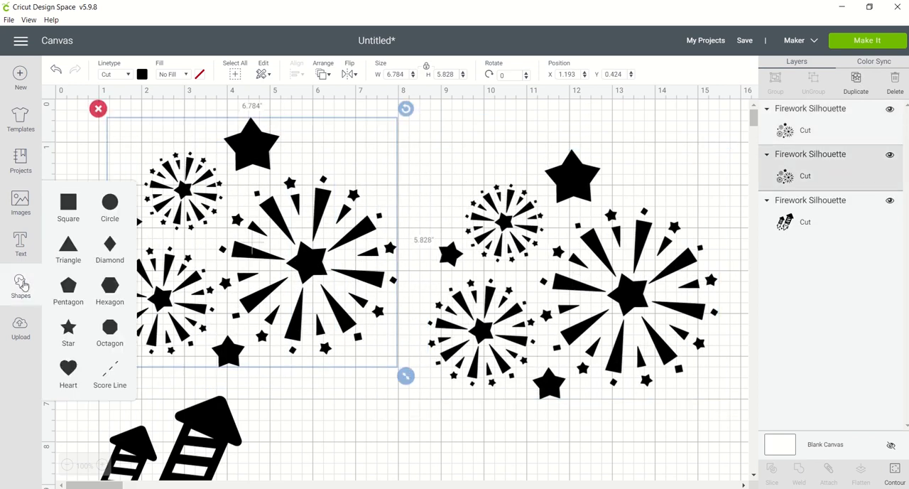
{"action": "left_click", "coordinate": [111, 208]}
{"action": "left_click", "coordinate": [217, 214]}
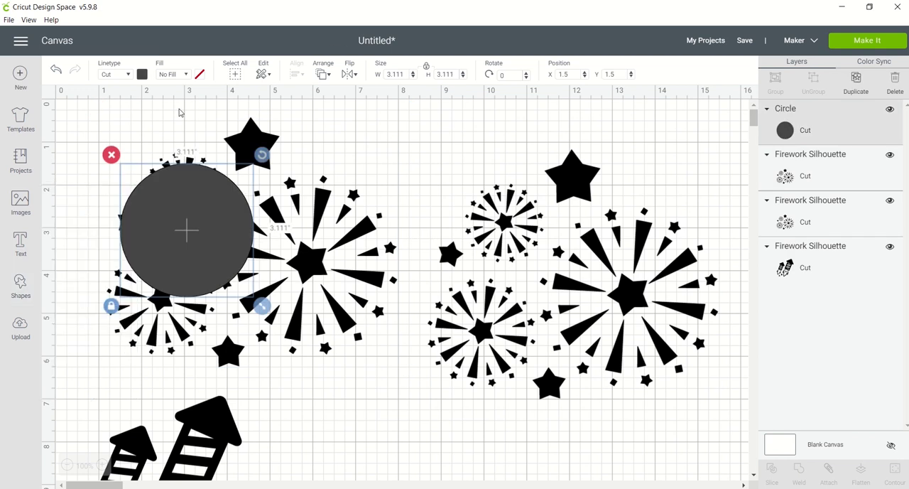
{"action": "left_click", "coordinate": [142, 74]}
{"action": "left_click", "coordinate": [158, 151]}
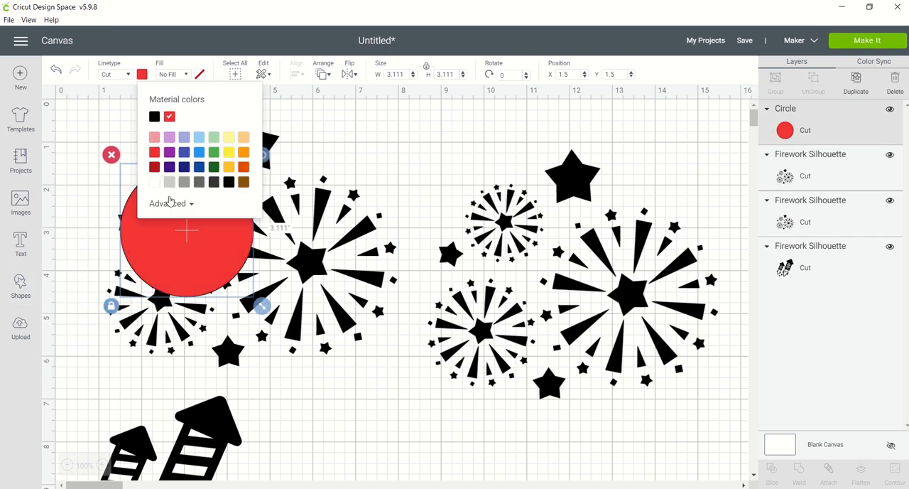
{"action": "left_click", "coordinate": [190, 240]}
Fit the red circle over the upper small burst of the duplicated cluster, at about 2.39 in diameter.
{"action": "left_click_drag", "start_coordinate": [195, 240], "coordinate": [527, 259]}
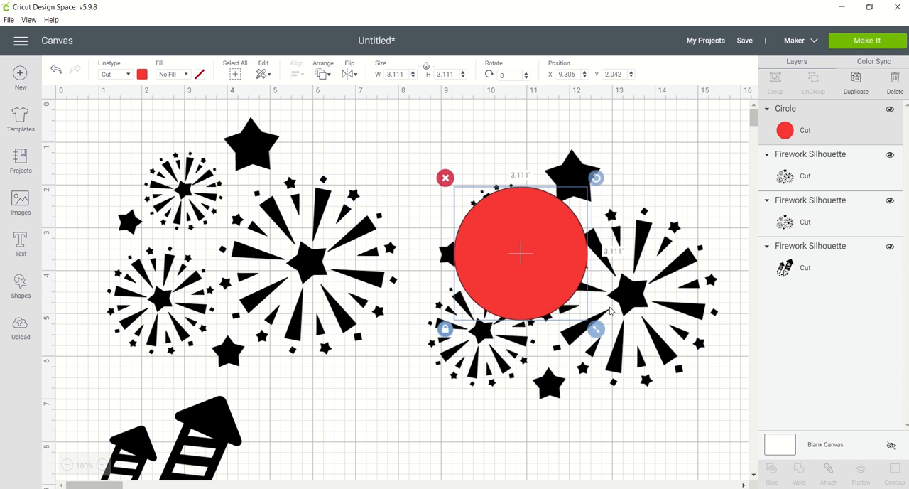
{"action": "left_click_drag", "start_coordinate": [596, 328], "coordinate": [552, 285]}
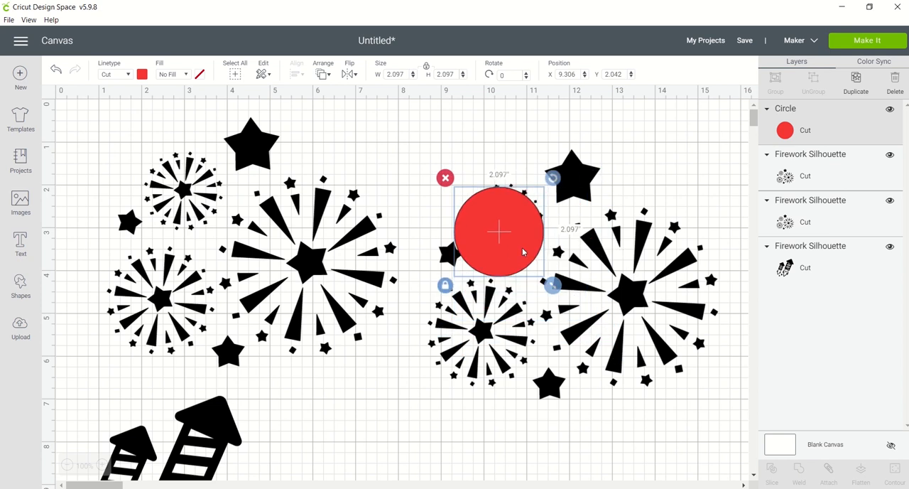
{"action": "left_click_drag", "start_coordinate": [524, 252], "coordinate": [535, 241]}
{"action": "left_click_drag", "start_coordinate": [566, 279], "coordinate": [579, 292]}
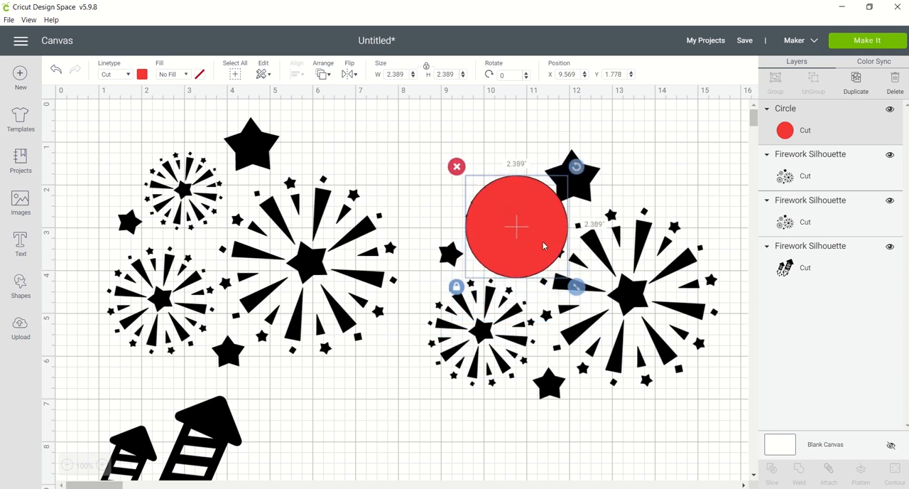
{"action": "left_click_drag", "start_coordinate": [544, 248], "coordinate": [538, 247]}
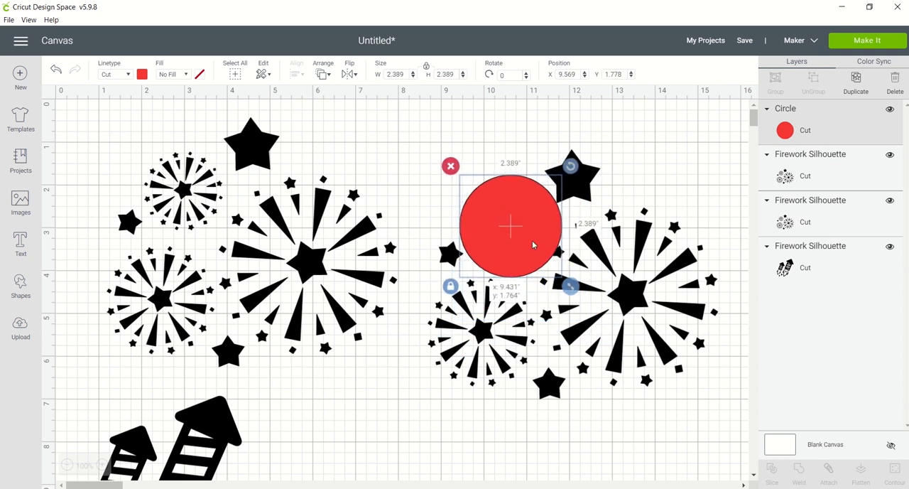
Duplicate the circle to back the other two bursts, about 4.44 in for the large one and 2.99 in for the lower one.
{"action": "left_click", "coordinate": [855, 79]}
{"action": "left_click_drag", "start_coordinate": [564, 238], "coordinate": [641, 275]}
{"action": "left_click_drag", "start_coordinate": [661, 333], "coordinate": [741, 415]}
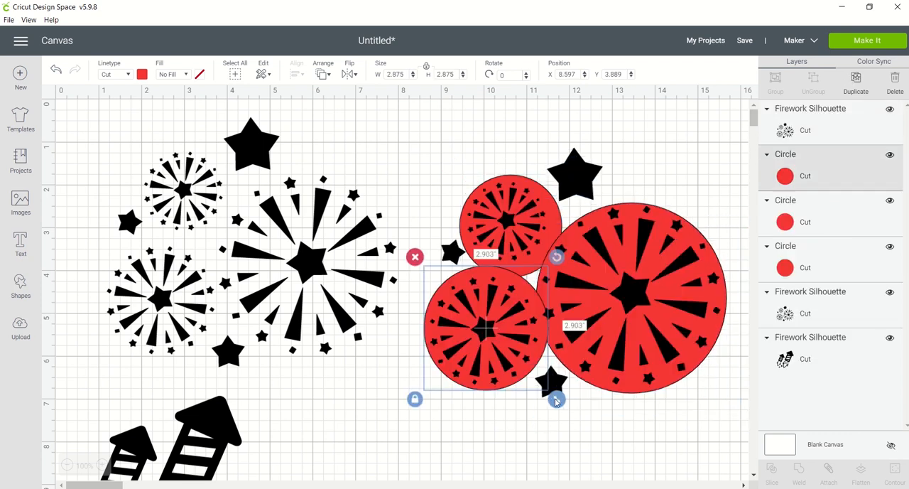
{"action": "left_click_drag", "start_coordinate": [556, 402], "coordinate": [561, 403]}
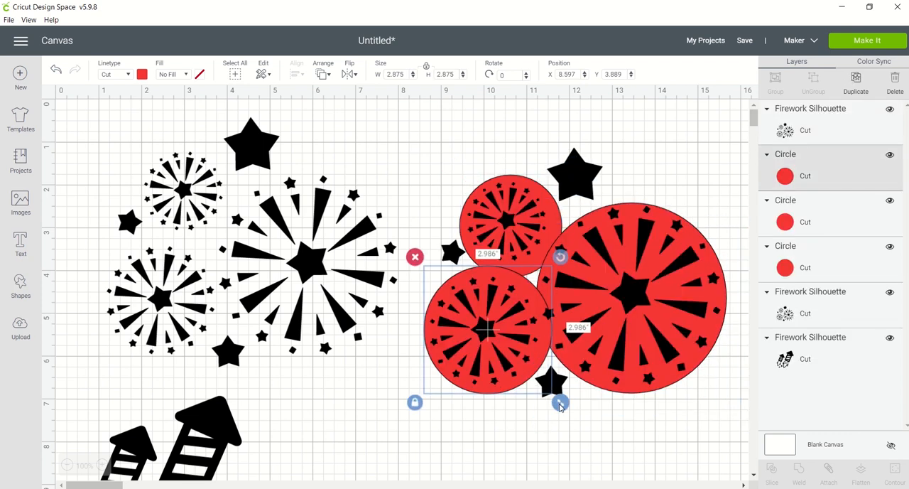
{"action": "key", "text": "Left"}
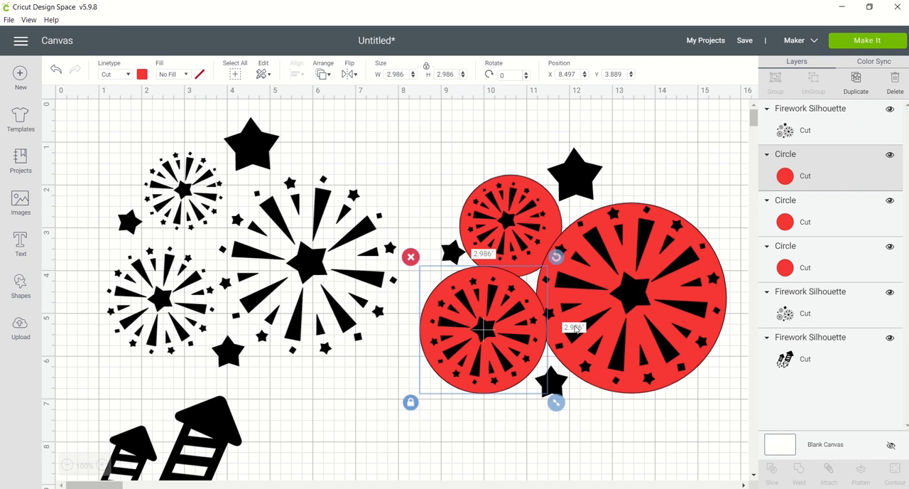
Enlarge the circle behind the large burst to 4.5 in and shift it slightly upward to centre it.
{"action": "left_click", "coordinate": [674, 216]}
{"action": "left_click", "coordinate": [791, 217]}
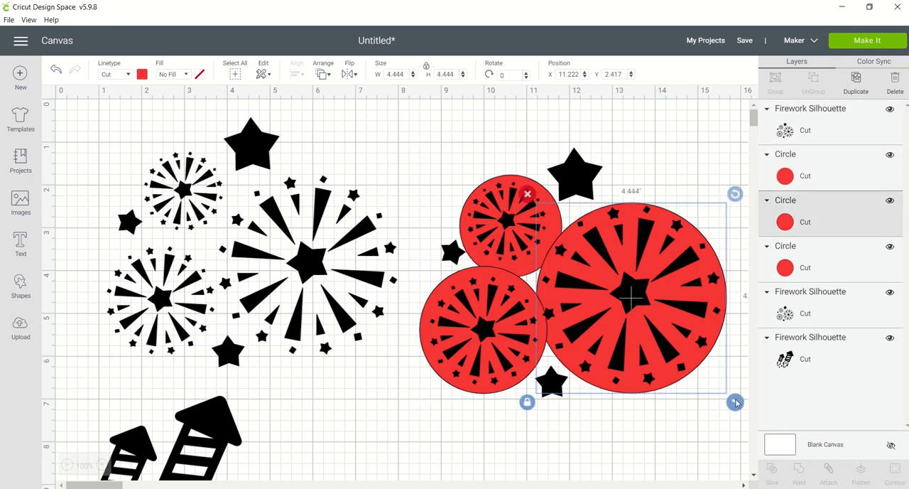
{"action": "left_click_drag", "start_coordinate": [735, 402], "coordinate": [743, 403]}
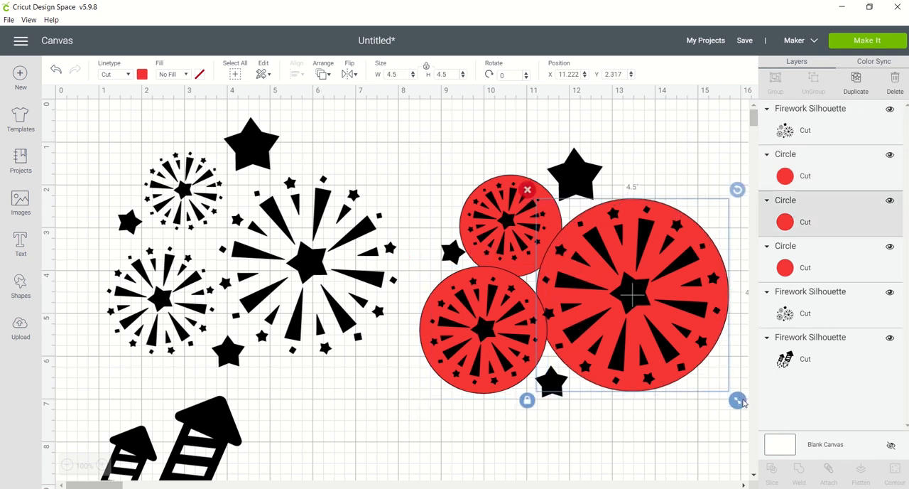
Shrink the circle behind the upper small burst to about 2.29 in and nudge it to centre it on the burst.
{"action": "left_click", "coordinate": [481, 262]}
{"action": "left_click", "coordinate": [785, 265]}
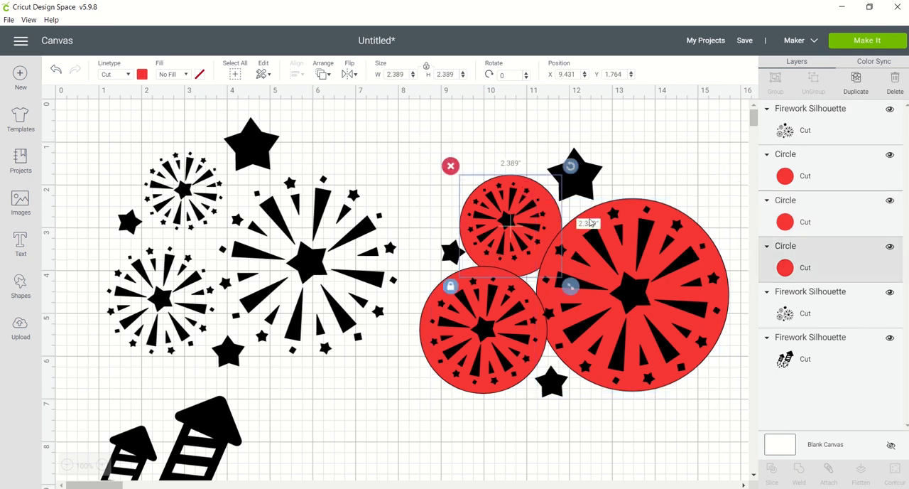
{"action": "key", "text": "Up"}
{"action": "key", "text": "Left"}
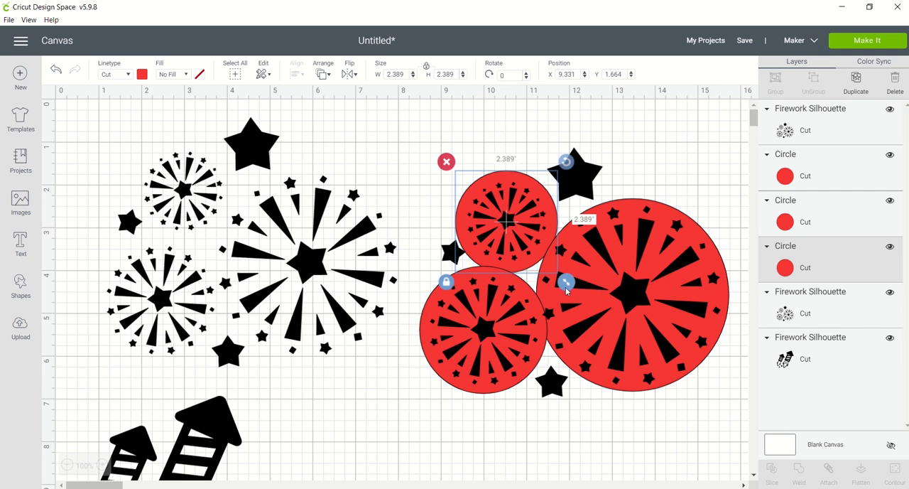
{"action": "left_click_drag", "start_coordinate": [566, 287], "coordinate": [562, 284]}
{"action": "key", "text": "Up"}
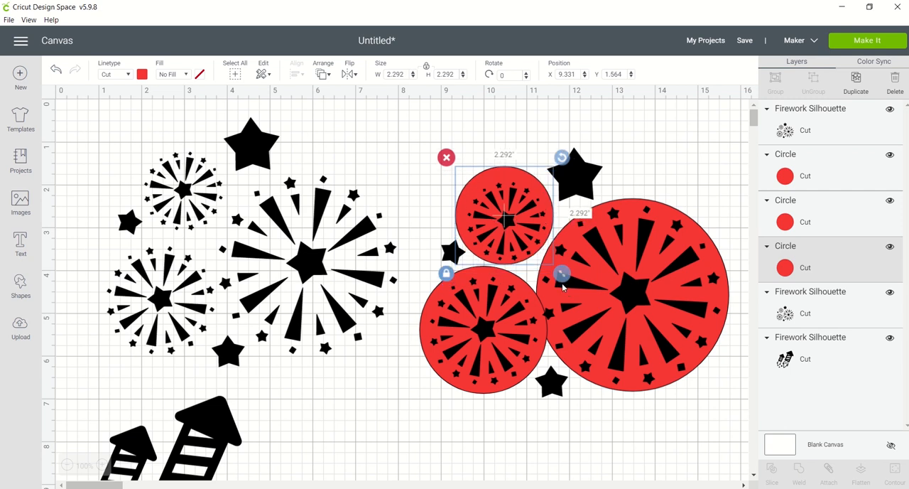
{"action": "key", "text": "Right"}
{"action": "key", "text": "Down"}
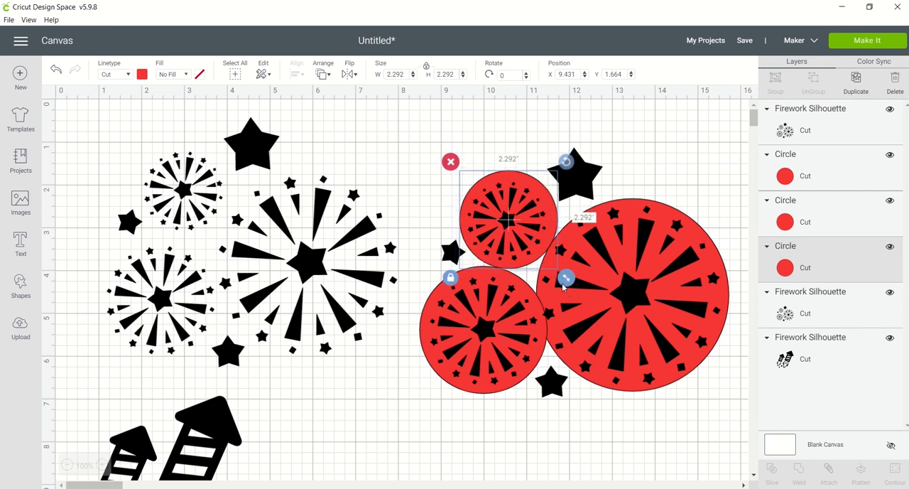
{"action": "key", "text": "Left"}
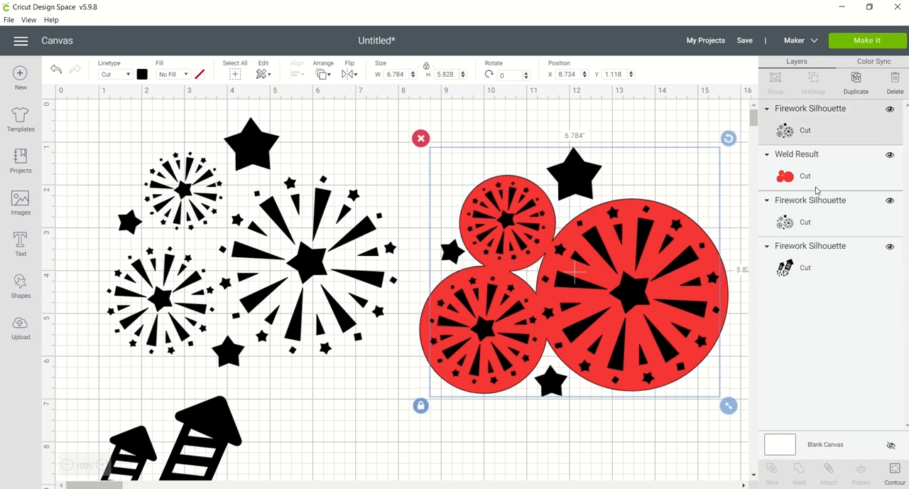
Weld the three red circles and place a duplicate of them with their fireworks overlay below the original pair.
{"action": "left_click", "coordinate": [826, 170], "text": "shift"}
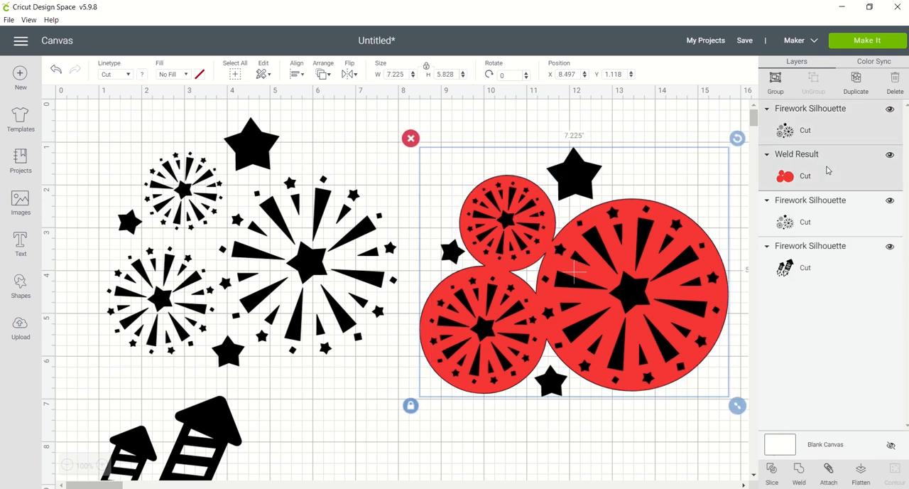
{"action": "left_click", "coordinate": [855, 78]}
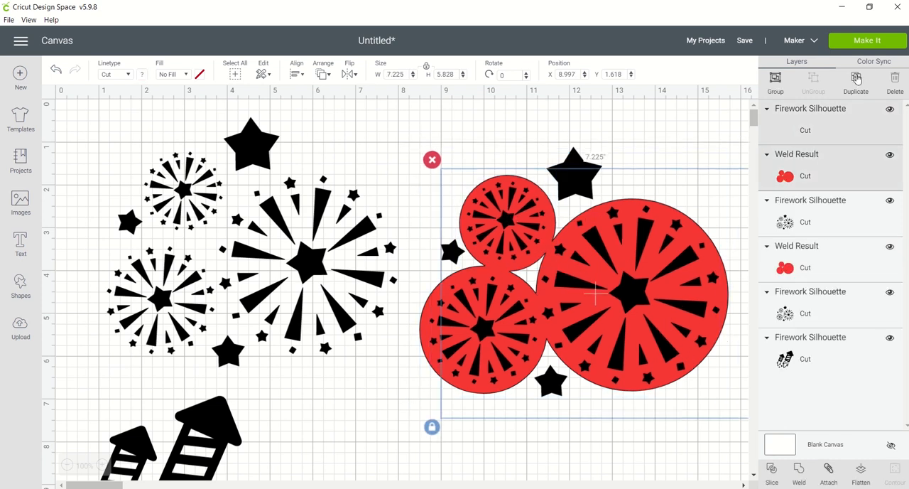
{"action": "scroll", "coordinate": [752, 477], "scroll_direction": "down", "scroll_amount": 3}
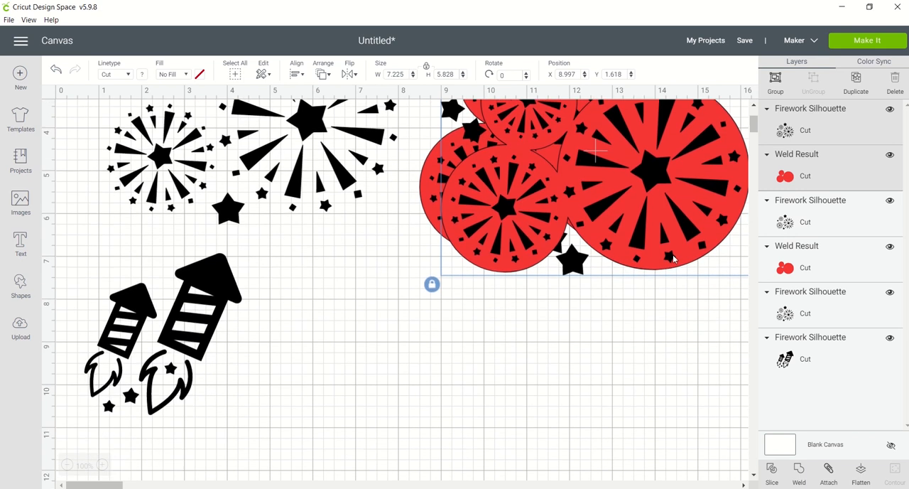
{"action": "left_click_drag", "start_coordinate": [670, 258], "coordinate": [655, 481]}
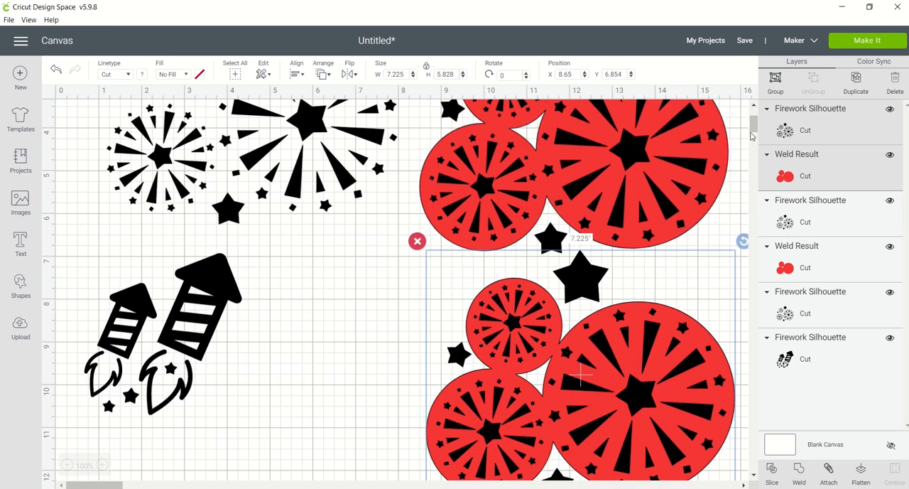
Use Contour on the fireworks overlay of the upper red set to hide the centre stars of all three bursts.
{"action": "scroll", "coordinate": [754, 114], "scroll_direction": "up", "scroll_amount": 3}
{"action": "left_click", "coordinate": [672, 276]}
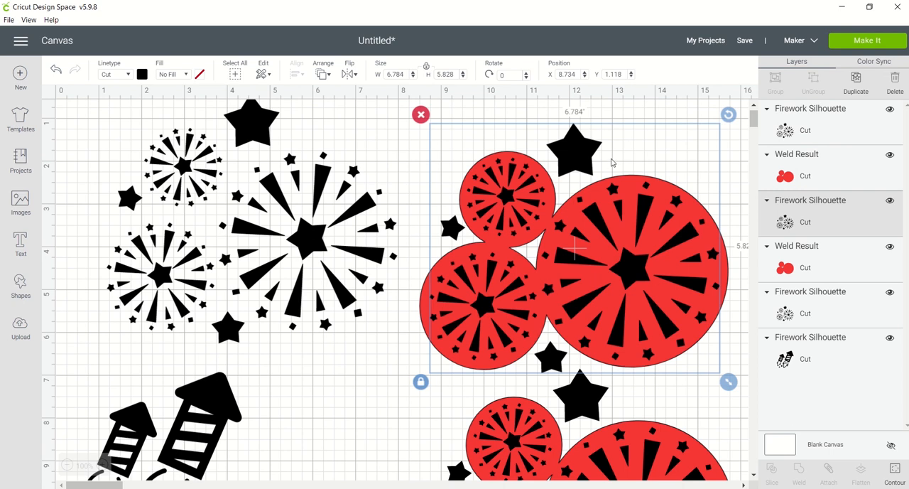
{"action": "left_click", "coordinate": [470, 193]}
{"action": "left_click", "coordinate": [475, 194]}
{"action": "left_click", "coordinate": [419, 253]}
{"action": "left_click", "coordinate": [598, 190]}
{"action": "left_click", "coordinate": [791, 132]}
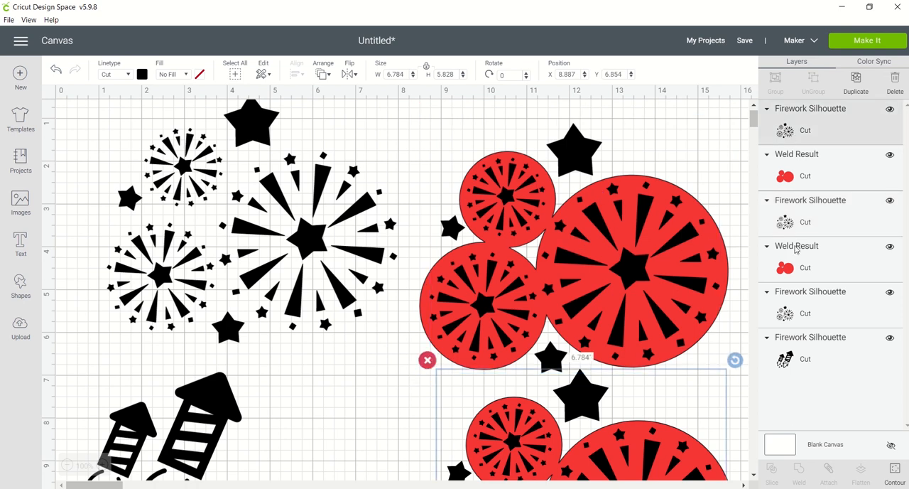
{"action": "left_click", "coordinate": [794, 223]}
{"action": "left_click", "coordinate": [895, 473]}
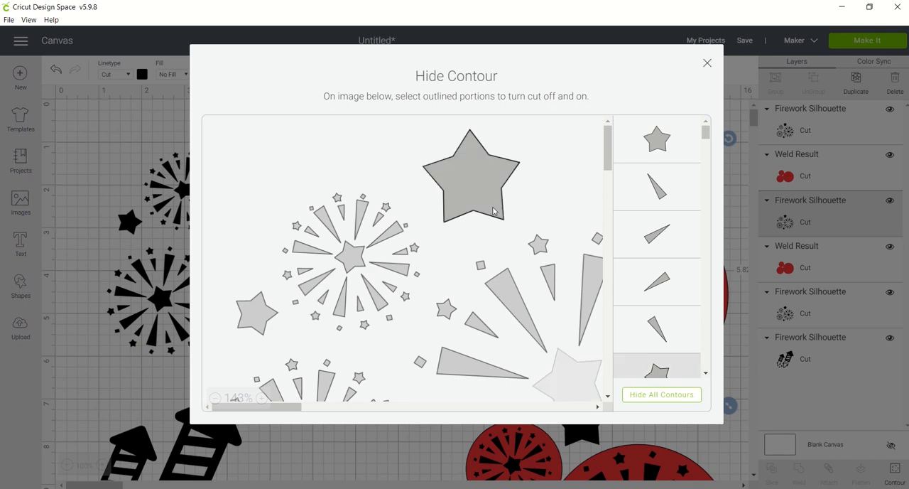
{"action": "left_click", "coordinate": [350, 257]}
{"action": "left_click", "coordinate": [608, 396]}
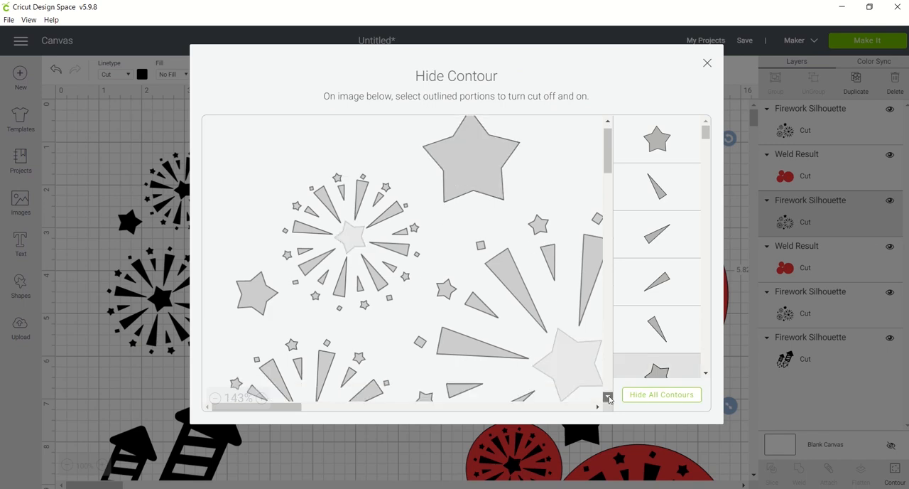
{"action": "left_click", "coordinate": [310, 306]}
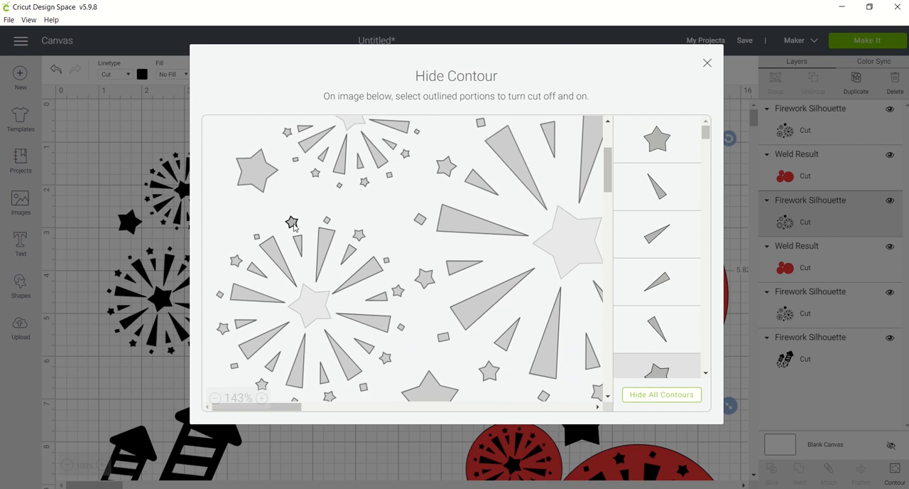
Hide all the long ray contours around the lower small burst.
{"action": "left_click", "coordinate": [278, 253]}
{"action": "left_click", "coordinate": [257, 294]}
{"action": "left_click", "coordinate": [257, 343]}
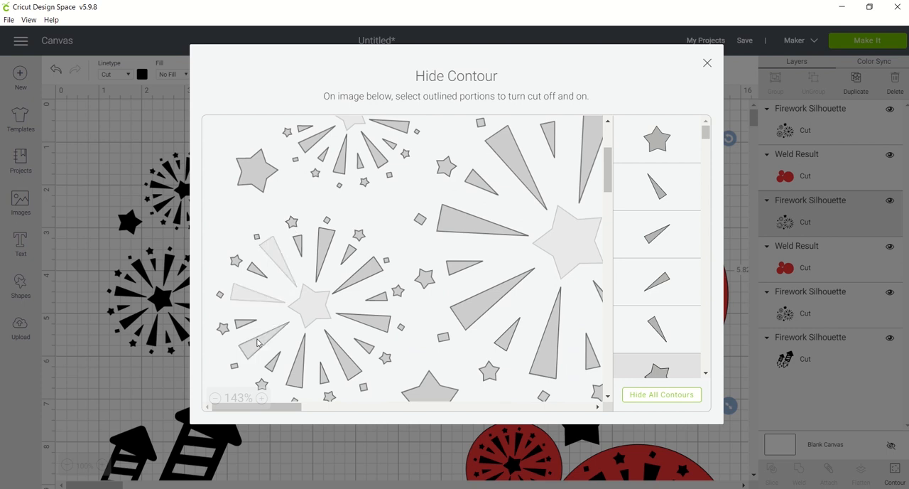
{"action": "left_click", "coordinate": [297, 361]}
{"action": "left_click", "coordinate": [343, 355]}
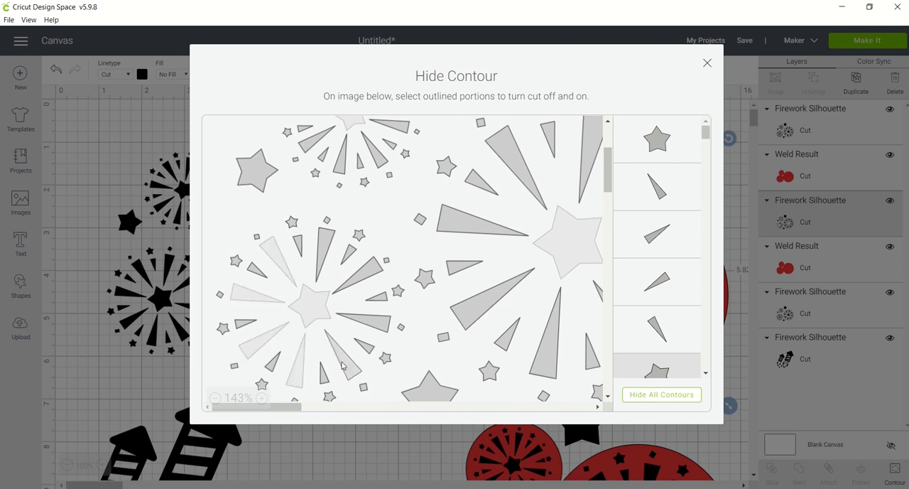
{"action": "left_click", "coordinate": [368, 329]}
{"action": "left_click", "coordinate": [357, 276]}
{"action": "left_click", "coordinate": [325, 250]}
Hide all the long ray contours around the large burst.
{"action": "left_click", "coordinate": [455, 234]}
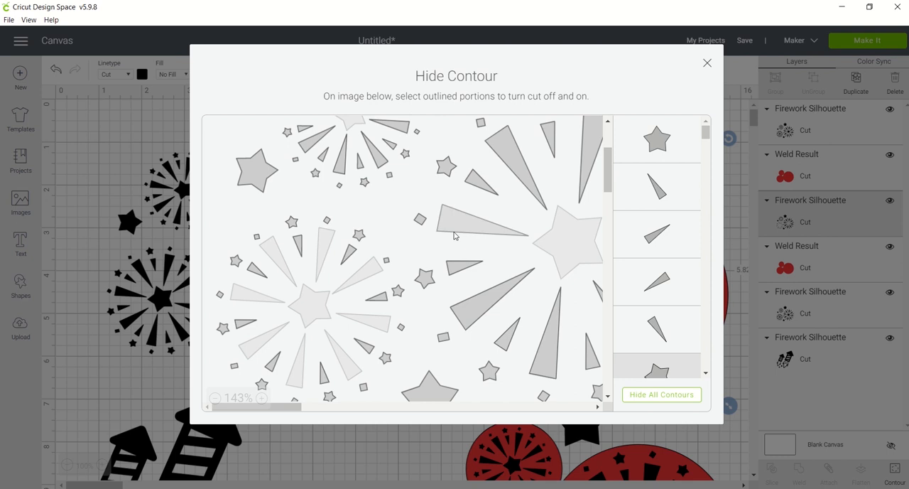
{"action": "left_click", "coordinate": [482, 301]}
{"action": "left_click", "coordinate": [516, 167]}
{"action": "left_click", "coordinate": [590, 157]}
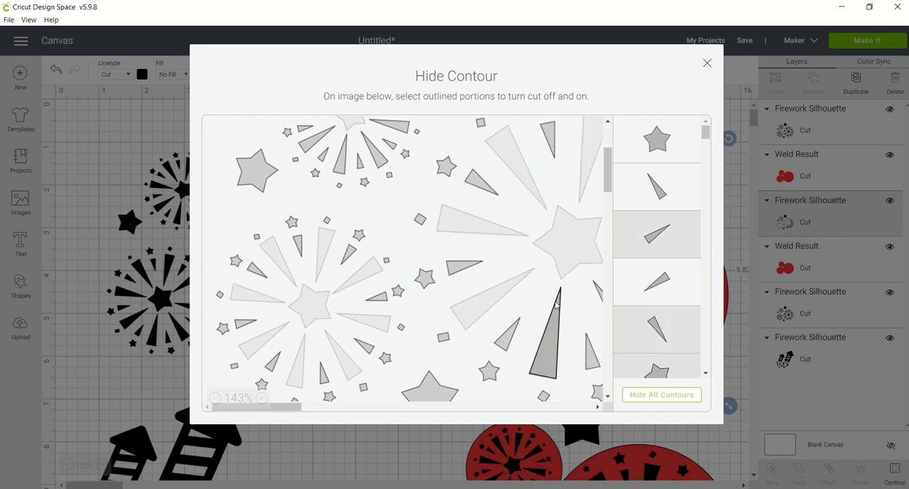
{"action": "left_click", "coordinate": [556, 304]}
{"action": "left_click", "coordinate": [597, 291]}
{"action": "left_click", "coordinate": [214, 399]}
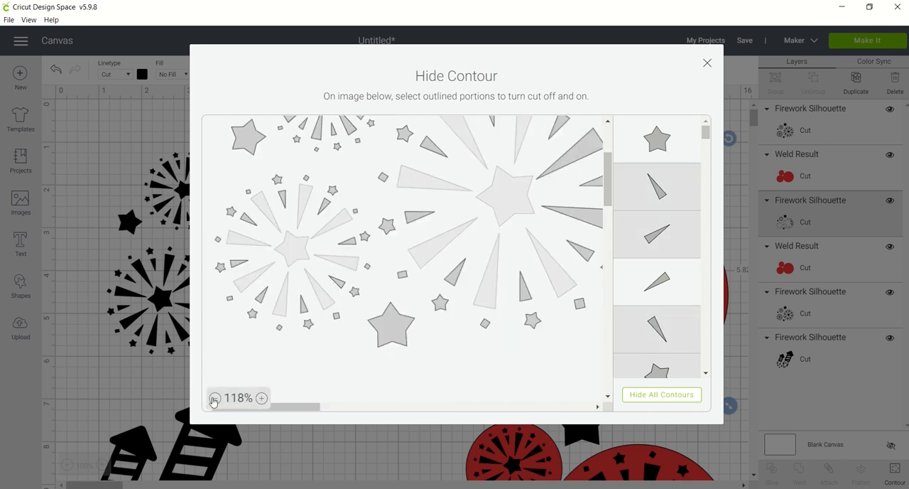
{"action": "left_click", "coordinate": [566, 166]}
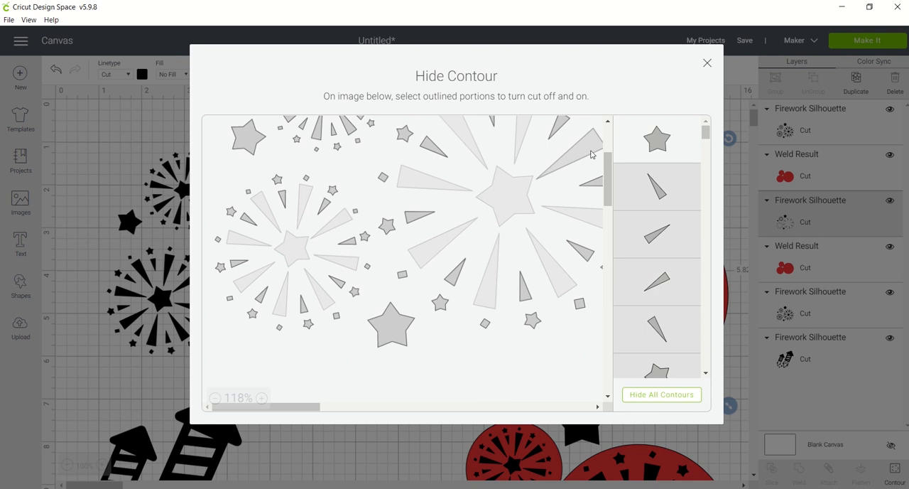
Slice the contoured fireworks overlay out of the upper set of welded red circles.
{"action": "scroll", "coordinate": [597, 153], "scroll_direction": "up", "scroll_amount": 3}
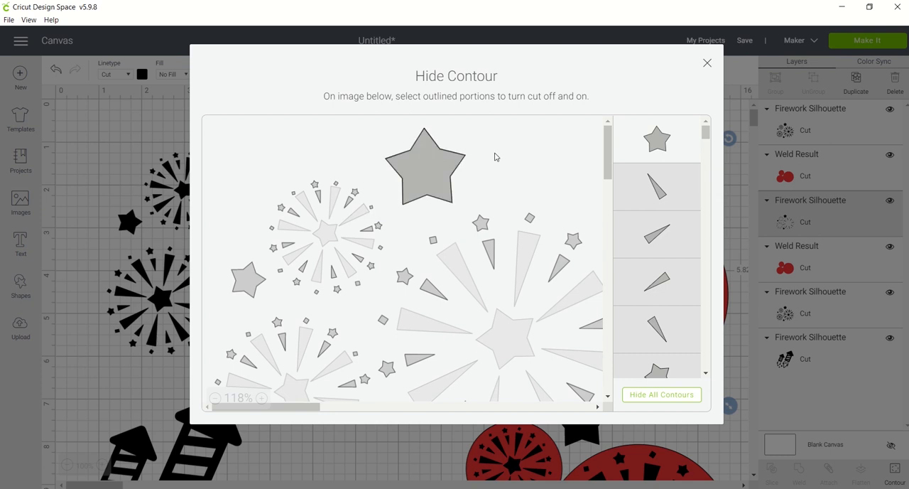
{"action": "left_click", "coordinate": [707, 63]}
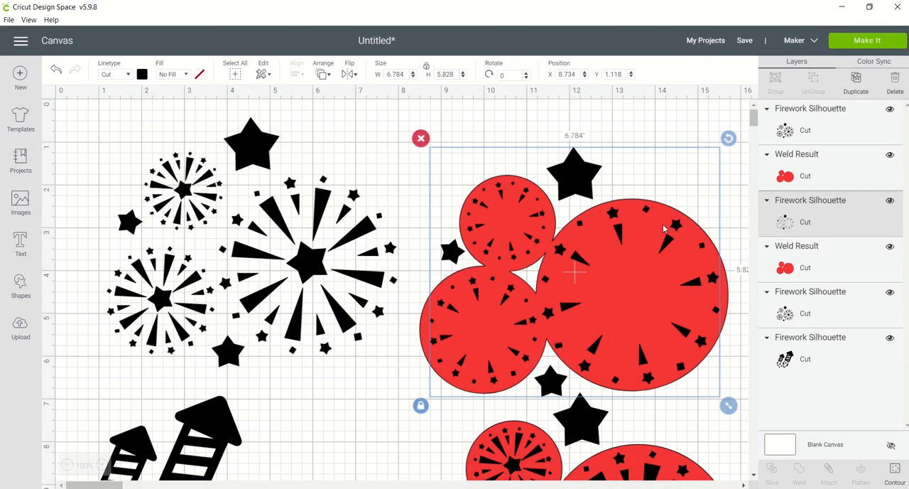
{"action": "left_click", "coordinate": [793, 267], "text": "shift"}
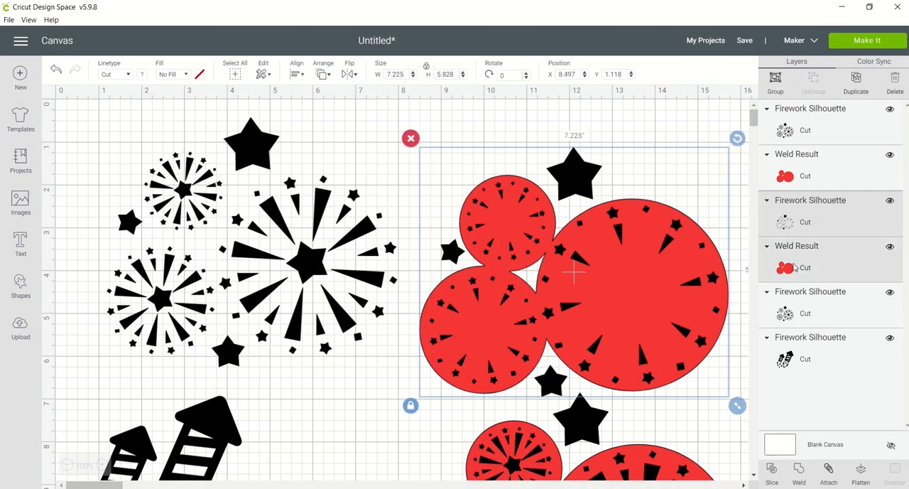
{"action": "left_click", "coordinate": [772, 470]}
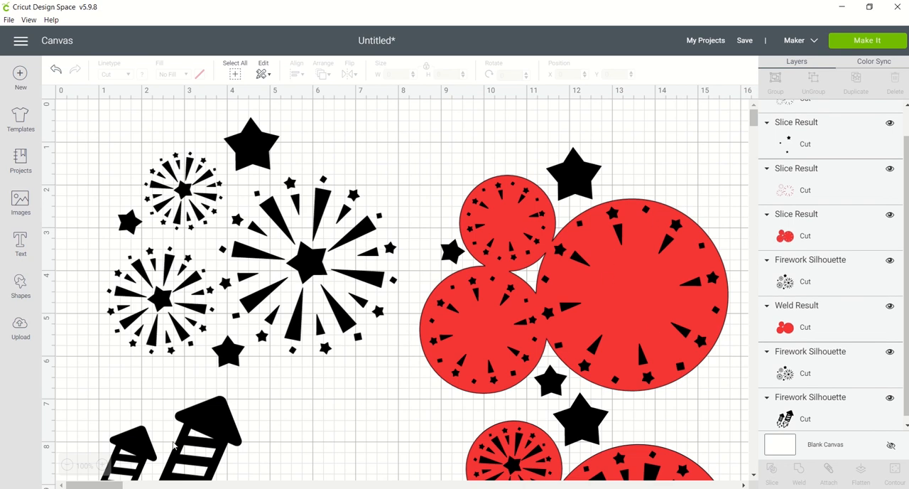
Pull the black and red burst cut-outs away from the upper sliced circles and delete both.
{"action": "left_click", "coordinate": [67, 465]}
{"action": "left_click_drag", "start_coordinate": [524, 254], "coordinate": [706, 234]}
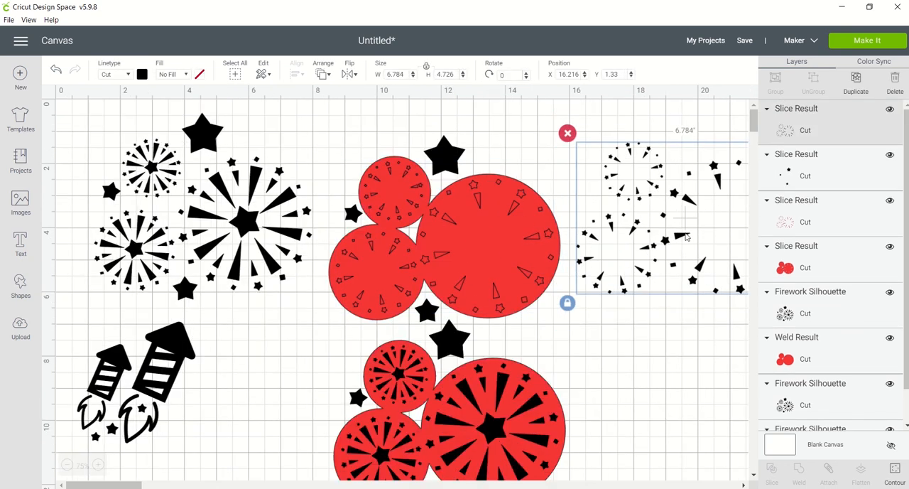
{"action": "right_click", "coordinate": [685, 238]}
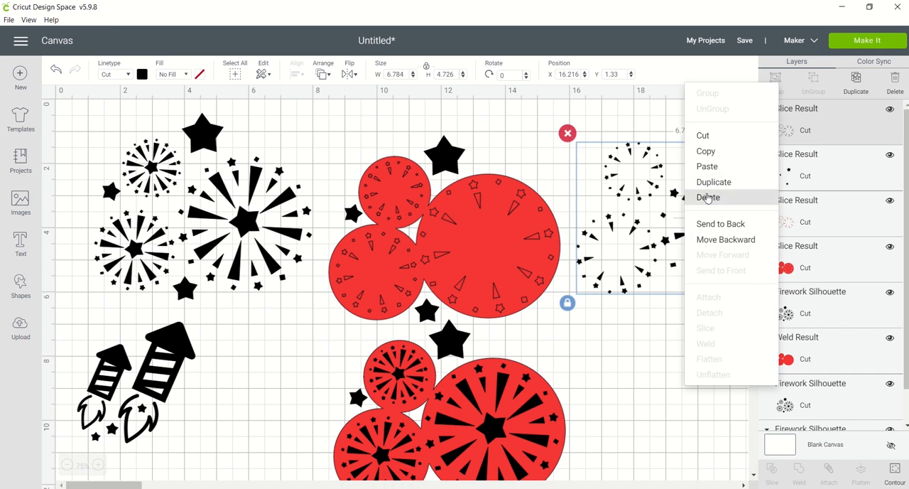
{"action": "left_click", "coordinate": [710, 198]}
{"action": "left_click", "coordinate": [531, 234]}
{"action": "left_click_drag", "start_coordinate": [530, 235], "coordinate": [696, 229]}
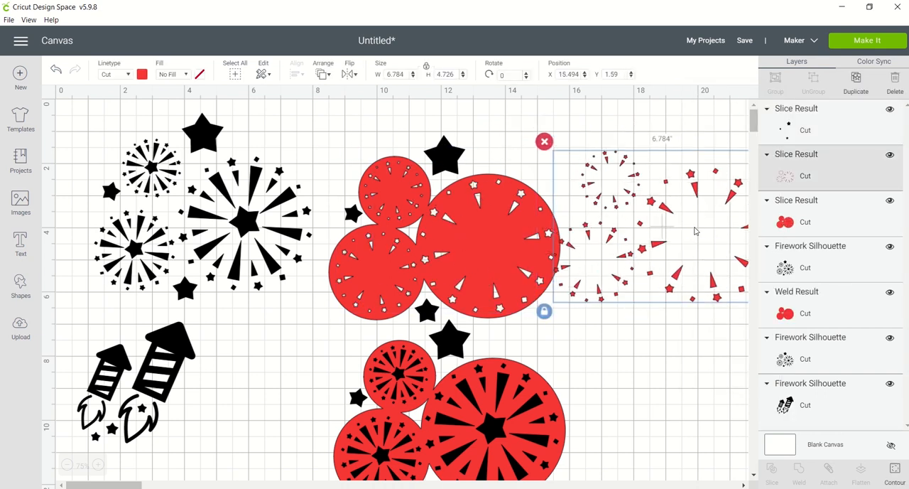
{"action": "right_click", "coordinate": [695, 230]}
{"action": "left_click", "coordinate": [717, 190]}
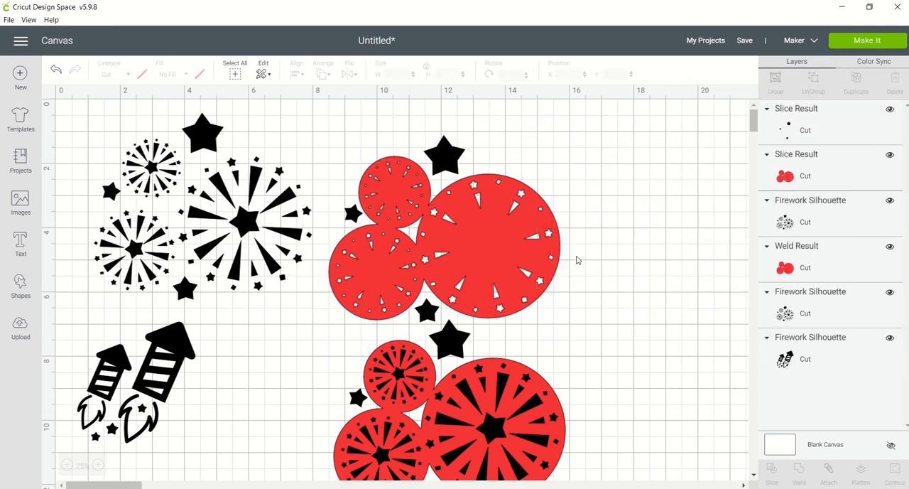
Recolor the upper sliced circles and their loose stars white and layer them over plain red welded circles below the rockets.
{"action": "left_click", "coordinate": [506, 246]}
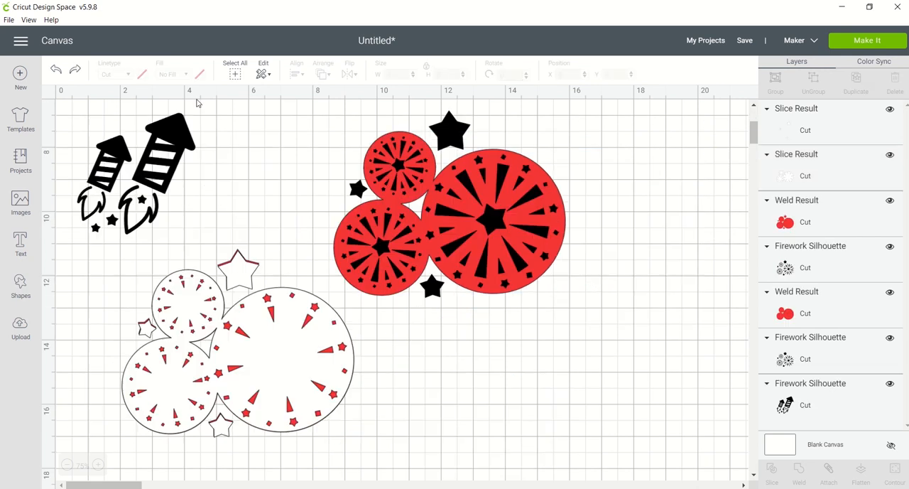
{"action": "left_click", "coordinate": [247, 266]}
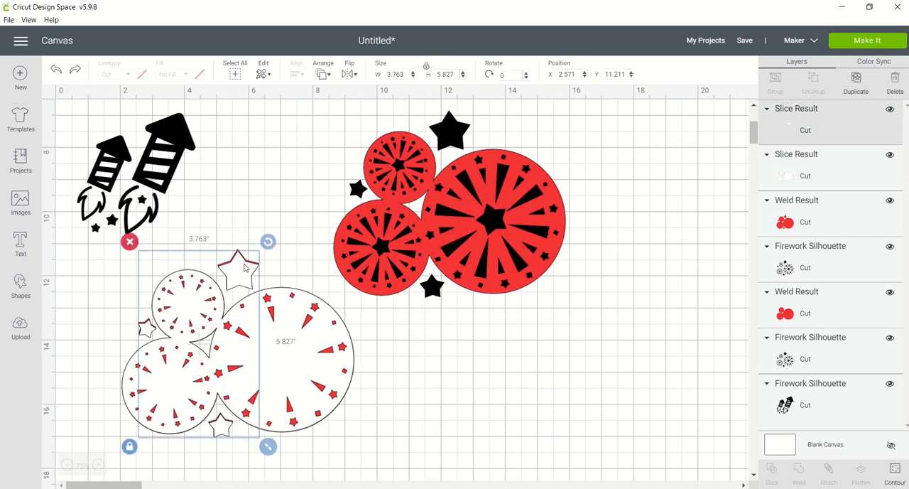
Slice the full fireworks overlay out of the remaining set of welded red circles.
{"action": "left_click", "coordinate": [353, 237]}
{"action": "left_click", "coordinate": [546, 241], "text": "shift"}
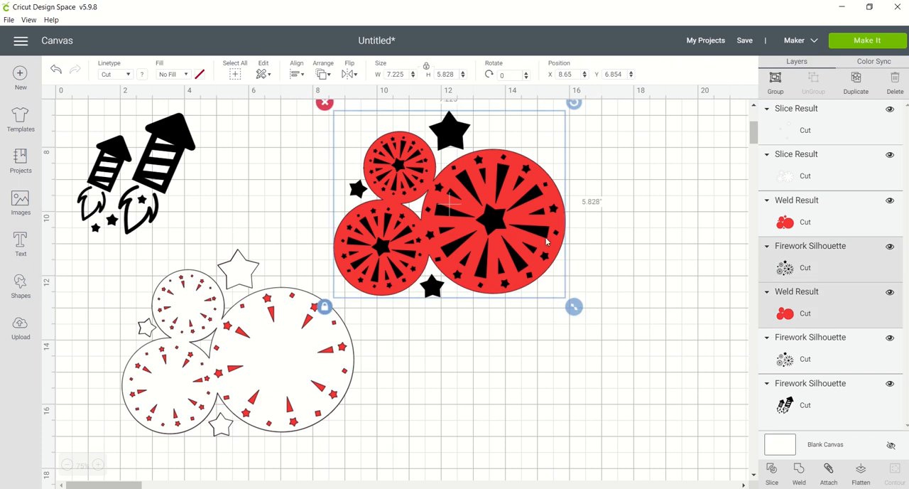
{"action": "left_click", "coordinate": [772, 470]}
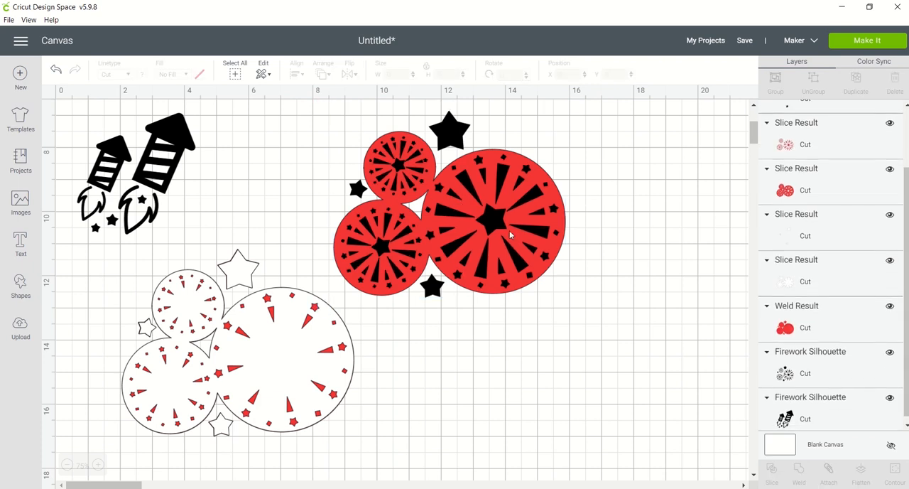
Pull the black and red burst cut-outs away from the newly sliced circles and delete both.
{"action": "left_click", "coordinate": [496, 226]}
{"action": "left_click_drag", "start_coordinate": [495, 225], "coordinate": [630, 411]}
{"action": "right_click", "coordinate": [629, 411]}
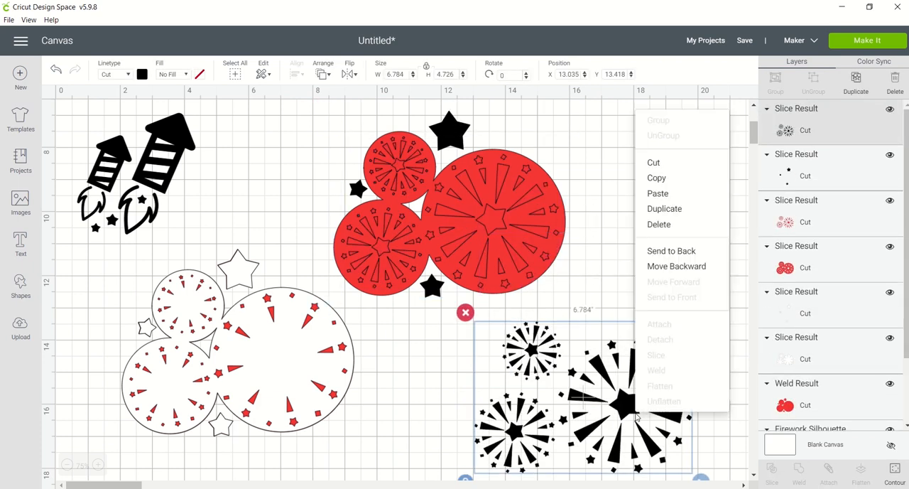
{"action": "left_click", "coordinate": [659, 224]}
{"action": "left_click_drag", "start_coordinate": [488, 221], "coordinate": [618, 323]}
{"action": "right_click", "coordinate": [618, 323]}
{"action": "left_click", "coordinate": [646, 286]}
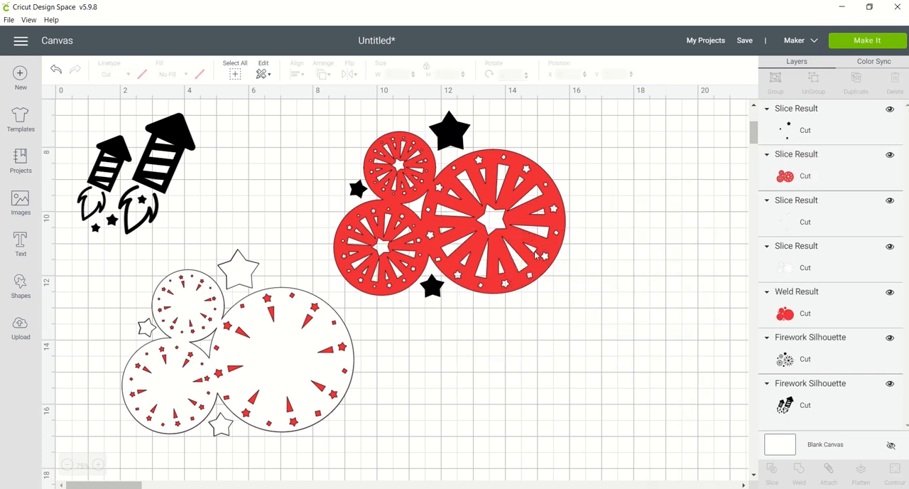
Recolor the fully sliced red circles and the three loose black stars beside them blue.
{"action": "left_click", "coordinate": [500, 225]}
{"action": "left_click", "coordinate": [142, 74]}
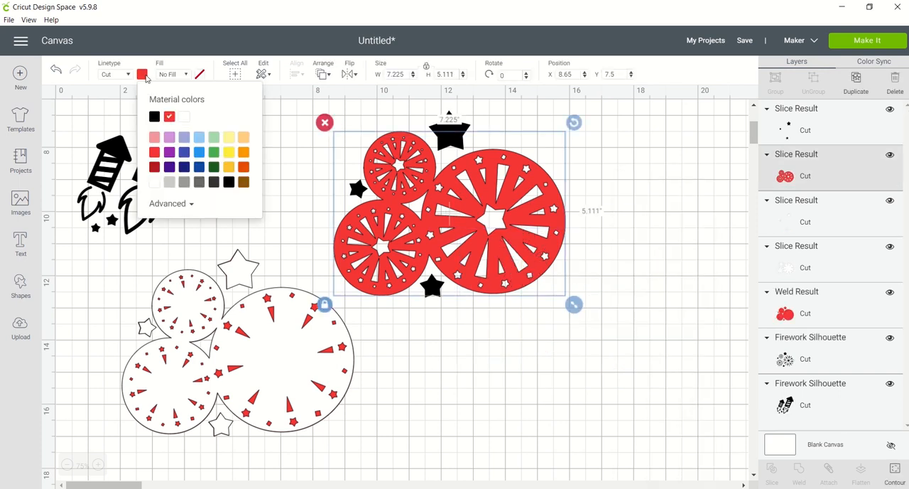
{"action": "left_click", "coordinate": [184, 151]}
{"action": "left_click", "coordinate": [455, 144]}
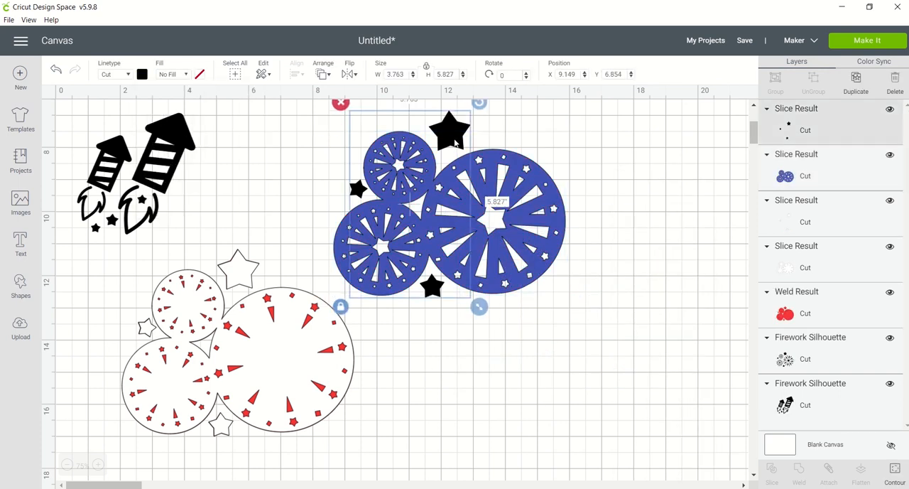
{"action": "left_click", "coordinate": [142, 74]}
{"action": "left_click", "coordinate": [199, 115]}
Stack the blue circles and stars on the white layer, and move the whole layered fireworks design to the right of the rockets.
{"action": "left_click_drag", "start_coordinate": [455, 185], "coordinate": [234, 329]}
{"action": "left_click_drag", "start_coordinate": [468, 191], "coordinate": [253, 331]}
{"action": "left_click", "coordinate": [286, 223]}
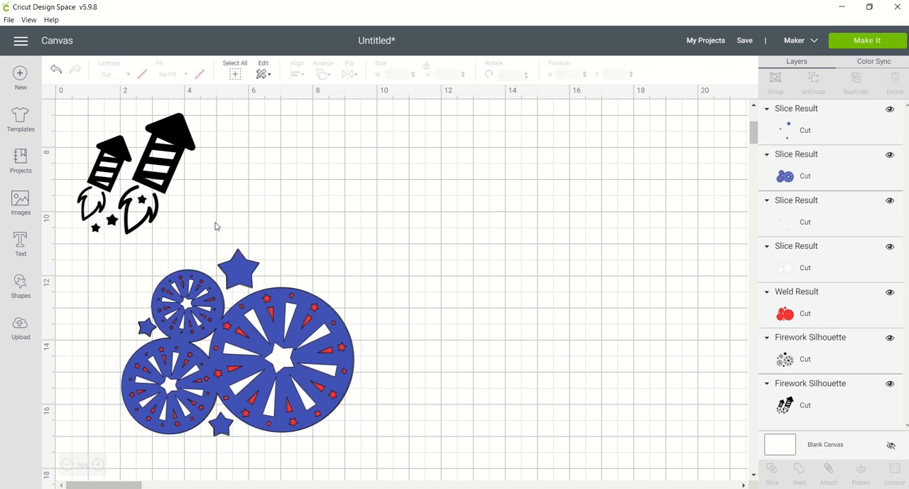
{"action": "left_click_drag", "start_coordinate": [322, 247], "coordinate": [142, 445]}
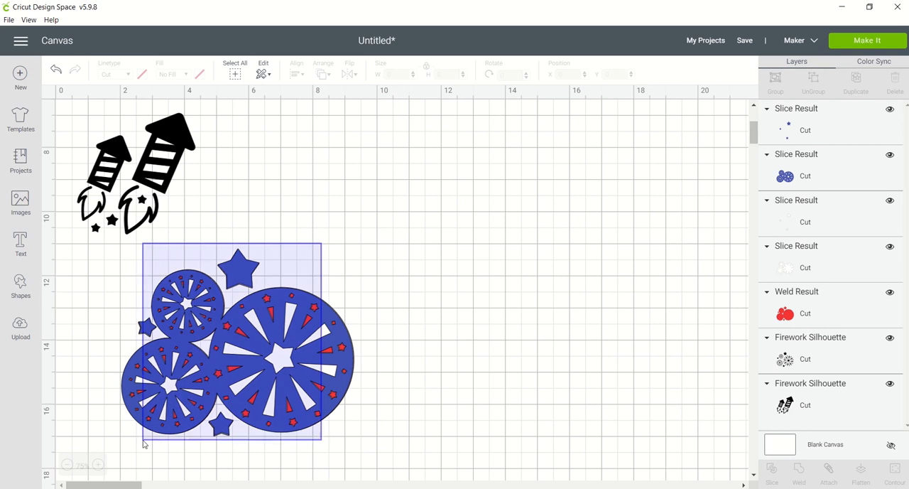
{"action": "left_click_drag", "start_coordinate": [239, 333], "coordinate": [522, 187]}
Duplicate the black rockets and place the copy below the original.
{"action": "left_click", "coordinate": [152, 182]}
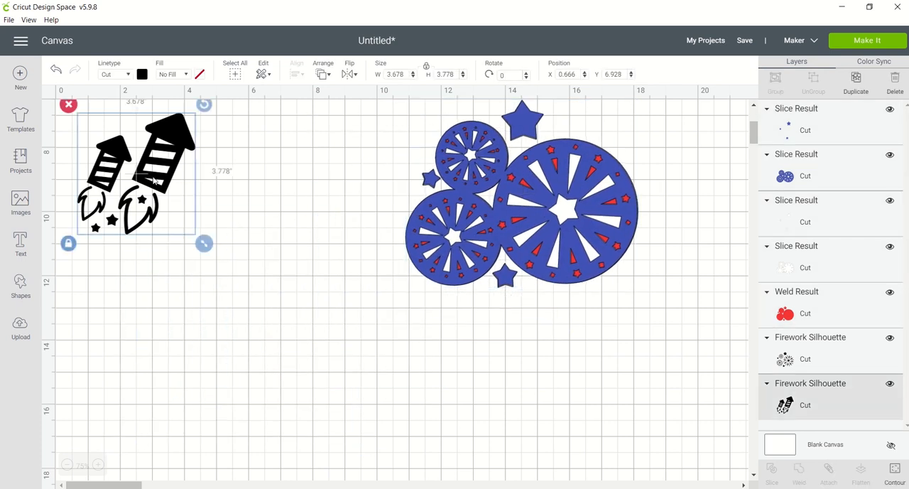
{"action": "left_click", "coordinate": [856, 81]}
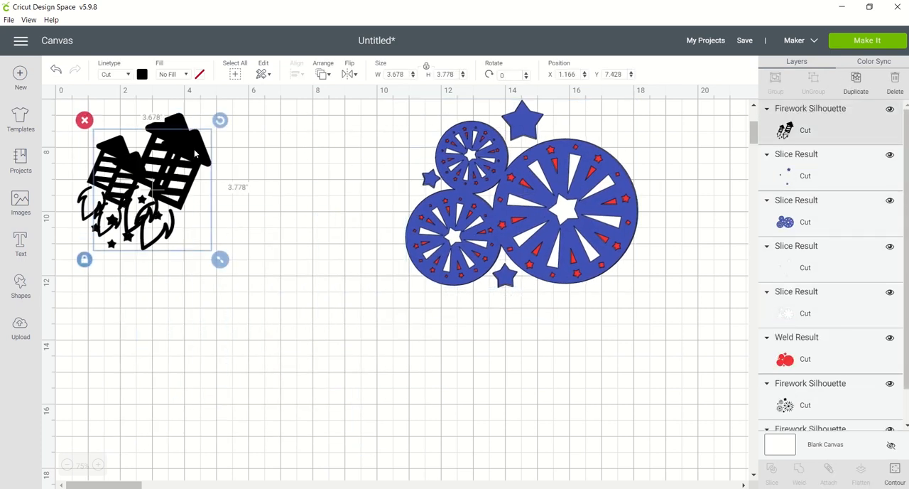
{"action": "left_click_drag", "start_coordinate": [199, 156], "coordinate": [248, 314]}
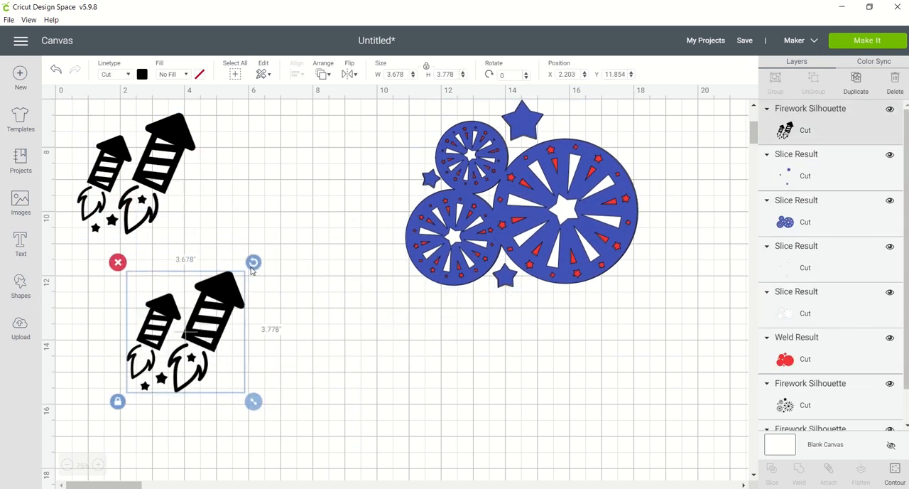
{"action": "left_click", "coordinate": [203, 226]}
Recolor the original rocket silhouette red.
{"action": "left_click", "coordinate": [142, 172]}
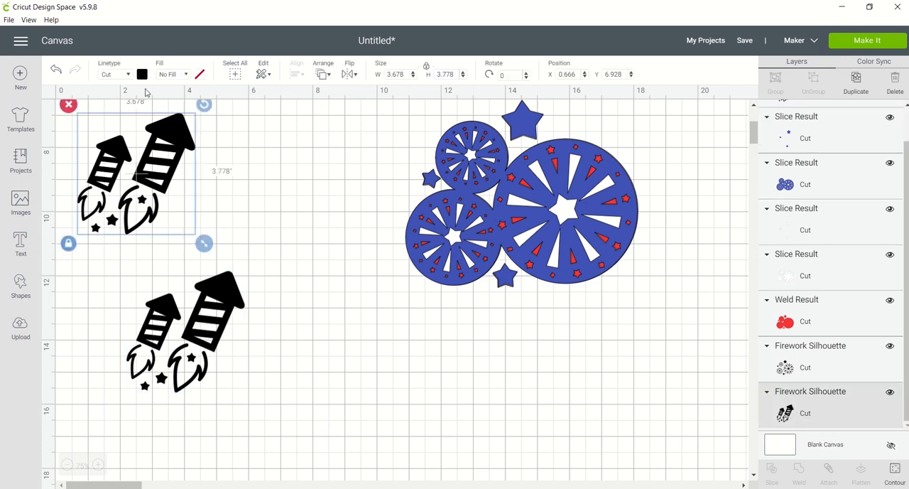
{"action": "left_click", "coordinate": [142, 74]}
{"action": "left_click", "coordinate": [154, 152]}
{"action": "left_click", "coordinate": [254, 256]}
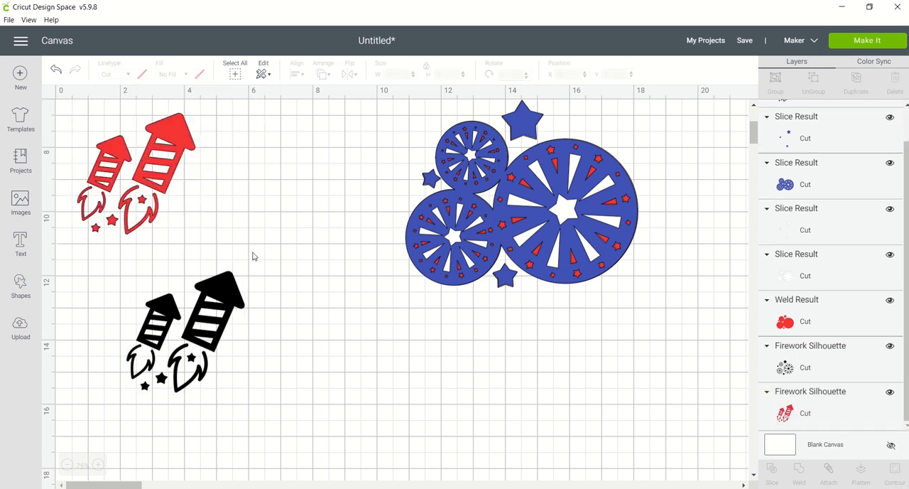
Delete the black copy of the rockets.
{"action": "left_click", "coordinate": [213, 296]}
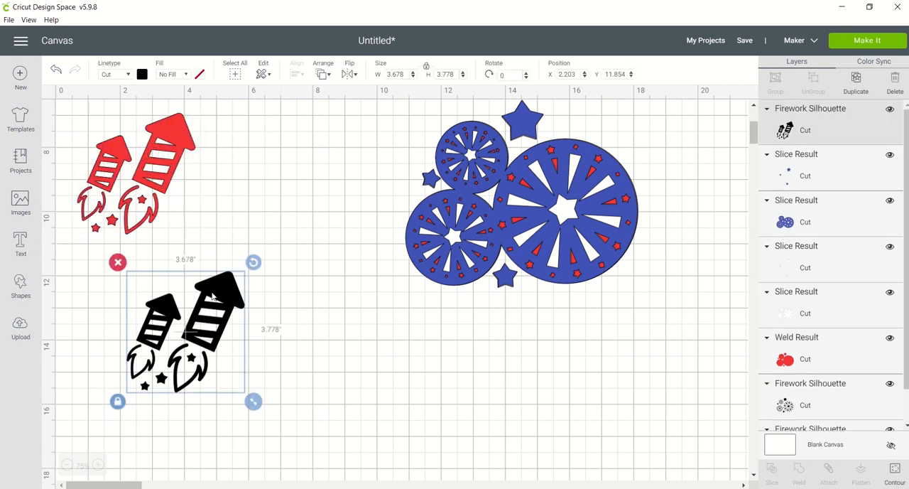
{"action": "right_click", "coordinate": [155, 316]}
{"action": "left_click", "coordinate": [181, 276]}
Insert a square shape and move it off the red rockets to the empty area below them.
{"action": "left_click", "coordinate": [145, 206]}
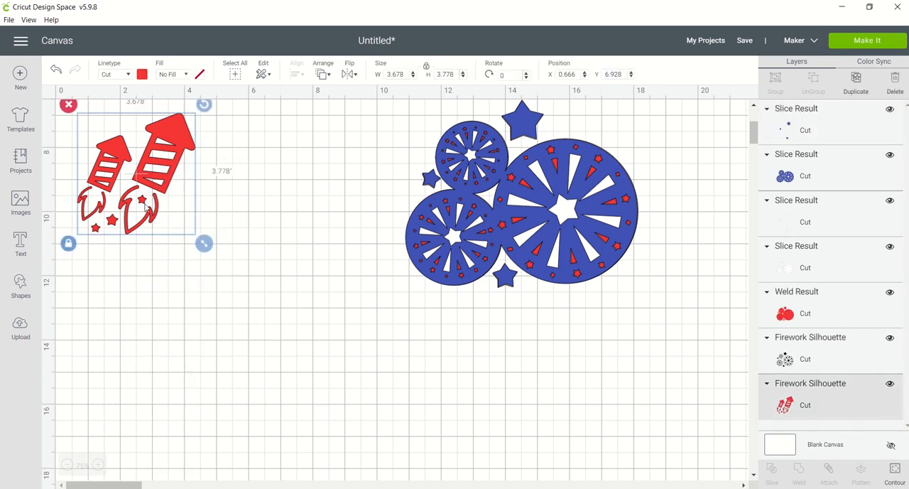
{"action": "left_click", "coordinate": [21, 285]}
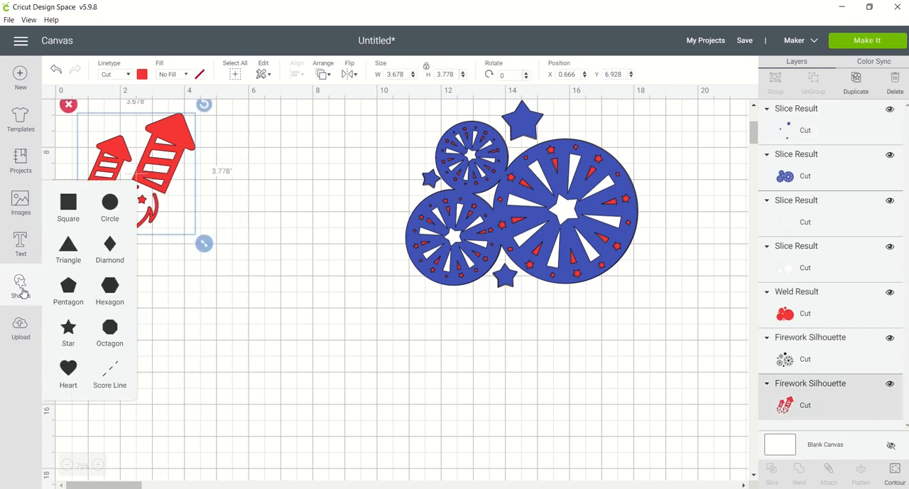
{"action": "left_click", "coordinate": [68, 206]}
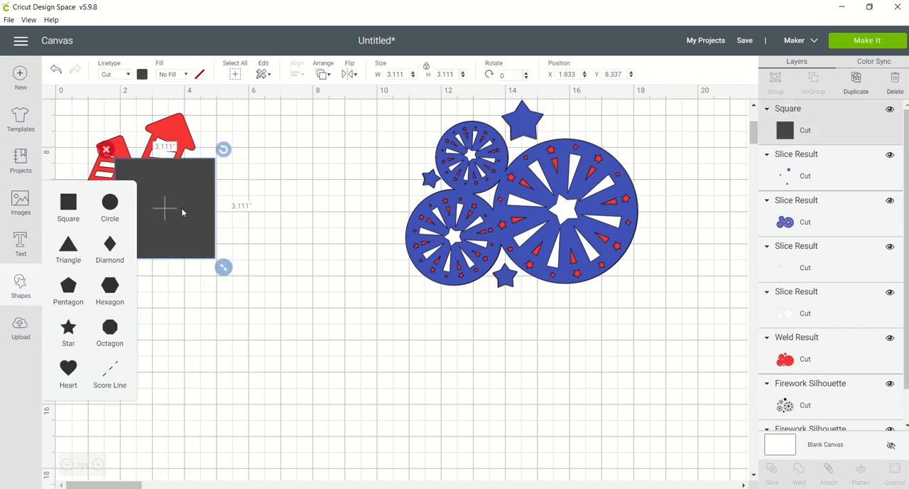
{"action": "left_click_drag", "start_coordinate": [183, 159], "coordinate": [262, 281]}
Unlock the square's proportions, shrink and rotate it into a small tilted rectangle, and place it between the larger rocket and its left flame.
{"action": "left_click", "coordinate": [184, 334]}
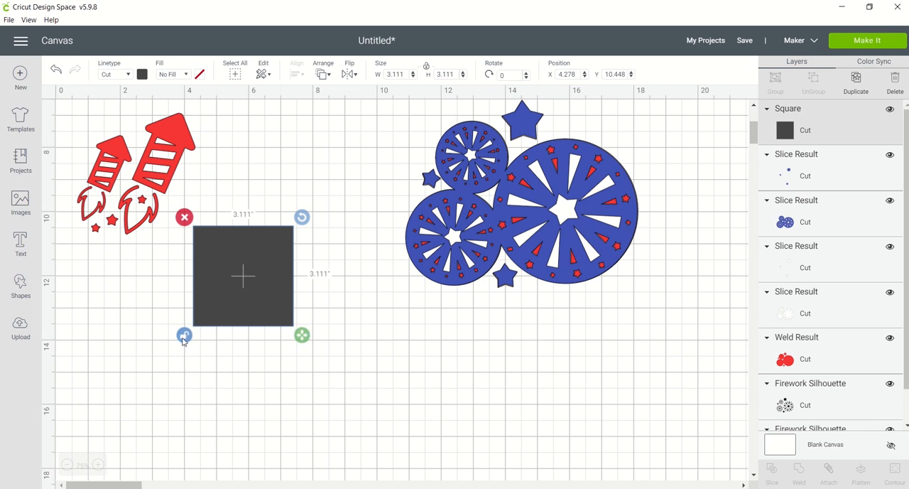
{"action": "left_click_drag", "start_coordinate": [304, 336], "coordinate": [155, 197]}
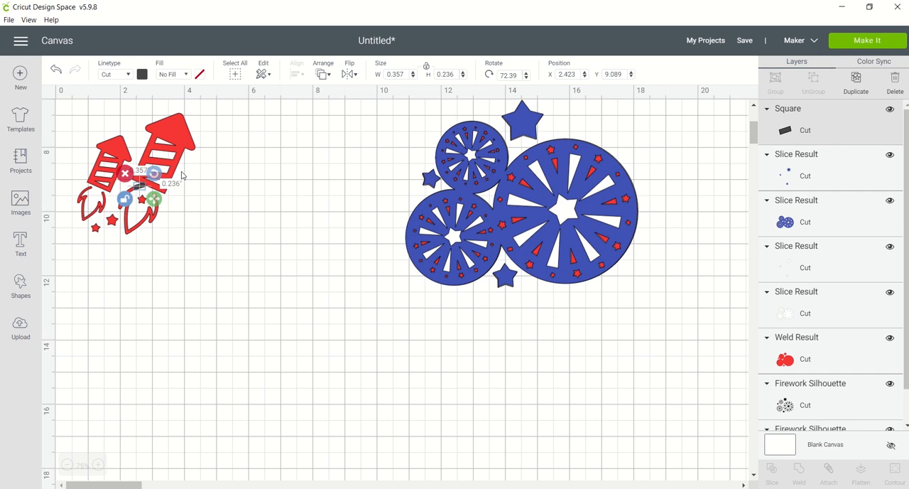
{"action": "left_click", "coordinate": [225, 169]}
{"action": "left_click", "coordinate": [142, 187]}
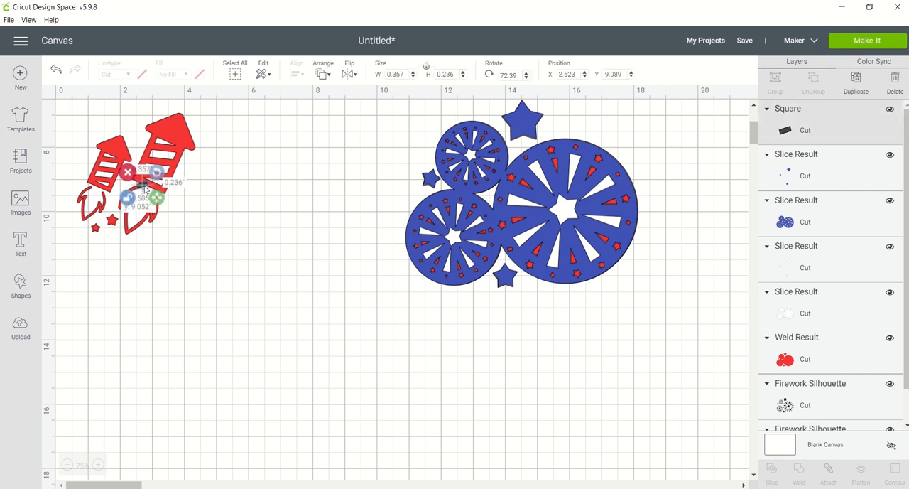
{"action": "left_click_drag", "start_coordinate": [143, 186], "coordinate": [143, 186]}
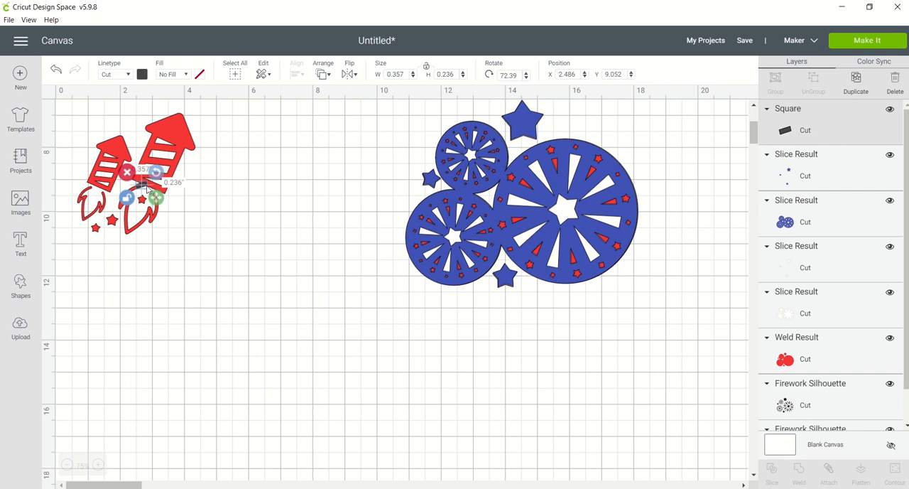
Refine the small rectangle to about 0.326 by 0.173 in, rotated about 75.71°, so it bridges the larger rocket and its left flame.
{"action": "left_click", "coordinate": [99, 465]}
{"action": "left_click", "coordinate": [99, 464]}
{"action": "left_click", "coordinate": [100, 465]}
{"action": "left_click", "coordinate": [100, 464]}
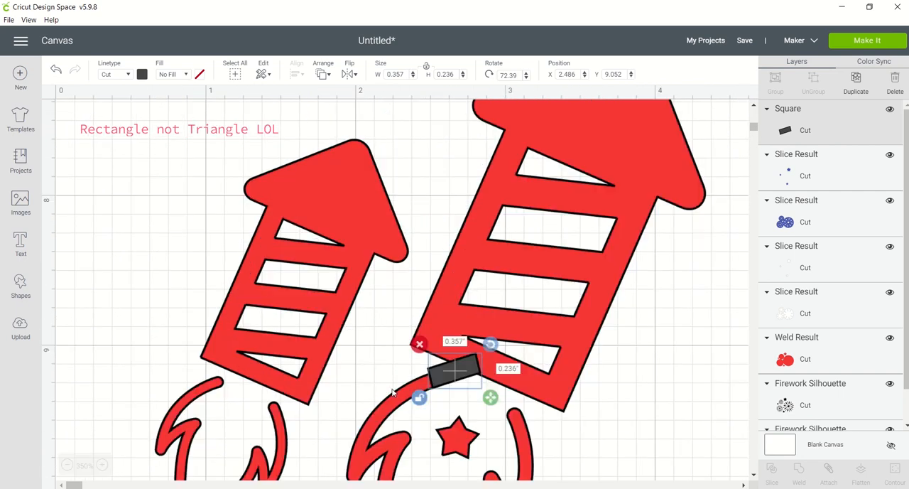
{"action": "mouse_move", "coordinate": [496, 401]}
{"action": "left_mouse_down"}
{"action": "mouse_move", "coordinate": [482, 384]}
{"action": "mouse_move", "coordinate": [490, 396]}
{"action": "left_mouse_up"}
{"action": "left_click_drag", "start_coordinate": [472, 366], "coordinate": [475, 367]}
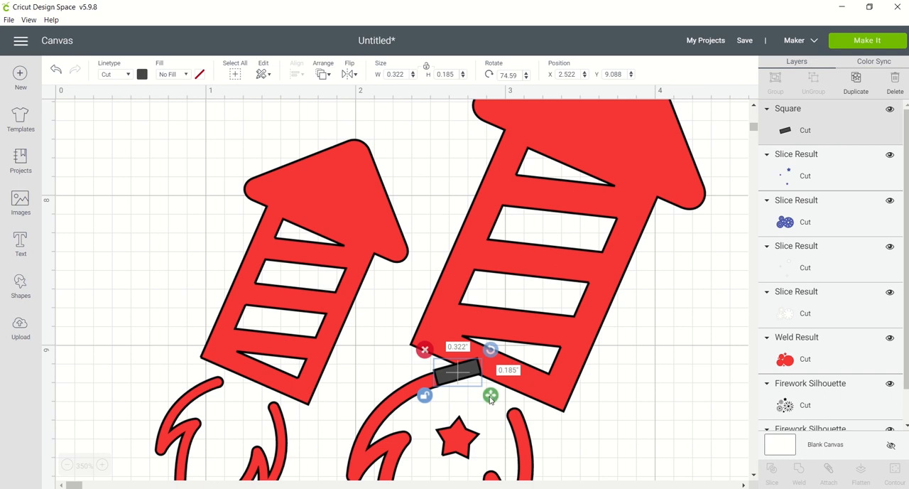
{"action": "left_click_drag", "start_coordinate": [491, 399], "coordinate": [463, 378]}
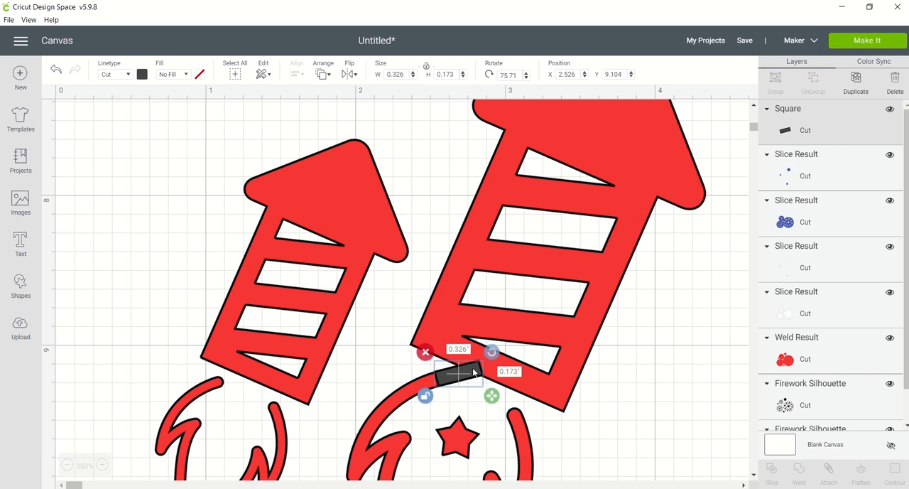
Duplicate the bridging rectangle, rotate the copy to about 343.61°, and place it between the larger rocket and its right flame.
{"action": "key", "text": "ctrl+d"}
{"action": "left_click_drag", "start_coordinate": [566, 427], "coordinate": [515, 398]}
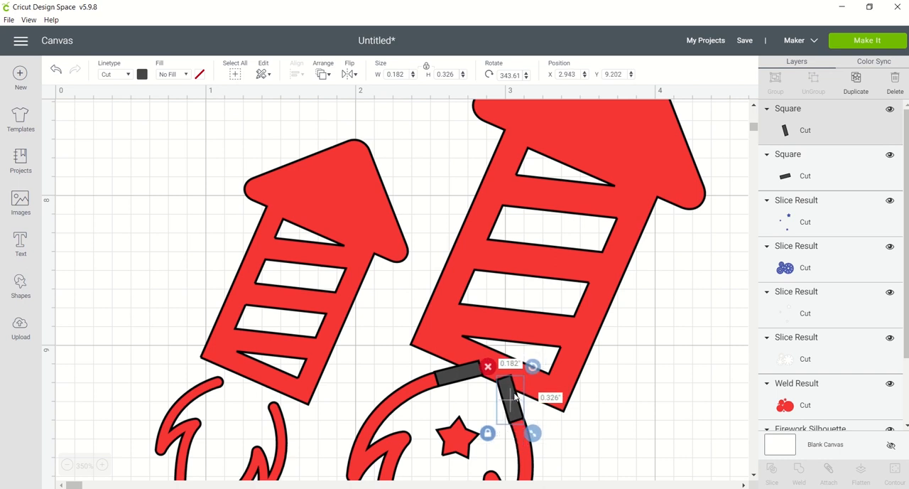
Duplicate the bridging rectangle, shrink the copy to about 0.241 by 0.157 in at 66.83°, and place it between the smaller rocket and its left flame.
{"action": "left_click_drag", "start_coordinate": [515, 396], "coordinate": [515, 395]}
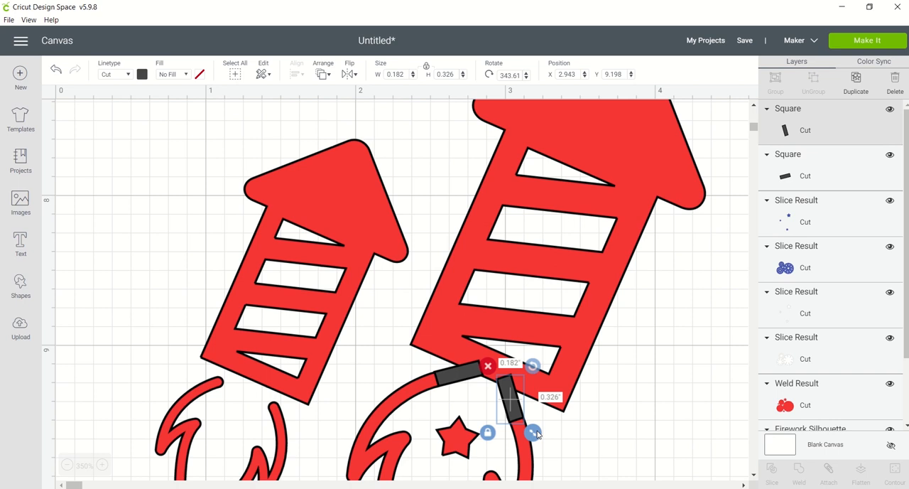
{"action": "key", "text": "ctrl+d"}
{"action": "left_click_drag", "start_coordinate": [586, 463], "coordinate": [231, 334]}
{"action": "left_click_drag", "start_coordinate": [223, 363], "coordinate": [240, 375]}
Duplicate the smaller rocket's bridging rectangle, rotate the copy to about 344.87°, and place it between that rocket and its right flame.
{"action": "key", "text": "ctrl+c"}
{"action": "key", "text": "ctrl+v"}
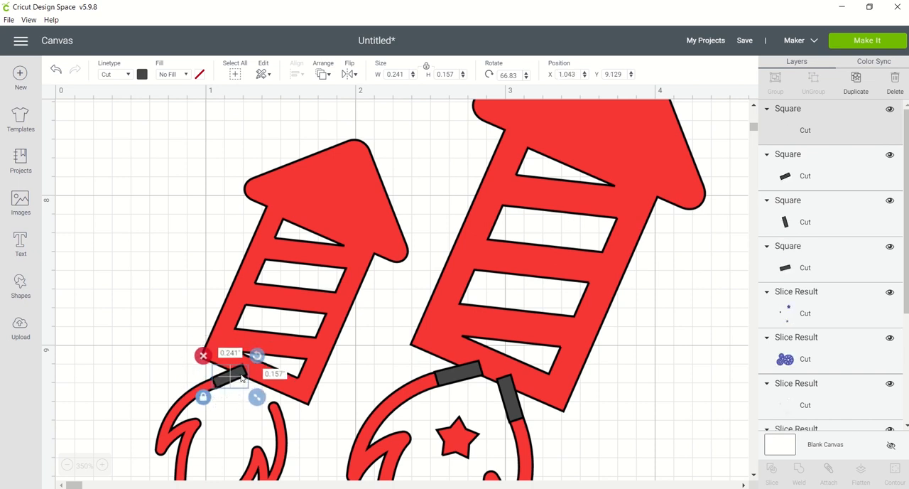
{"action": "left_click_drag", "start_coordinate": [331, 431], "coordinate": [272, 388]}
{"action": "left_click_drag", "start_coordinate": [288, 421], "coordinate": [276, 402]}
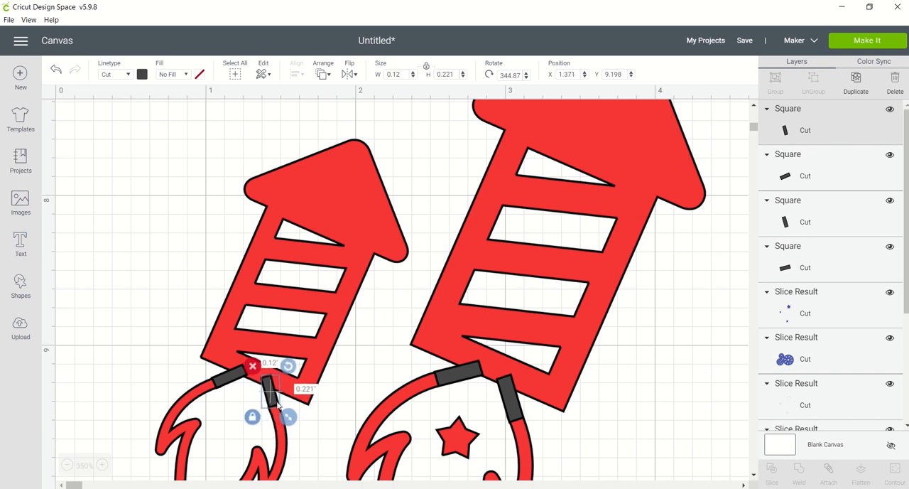
Try to weld the four bridging rectangles to the red rockets and undo the weld.
{"action": "left_click", "coordinate": [195, 323]}
{"action": "left_click_drag", "start_coordinate": [113, 325], "coordinate": [622, 430]}
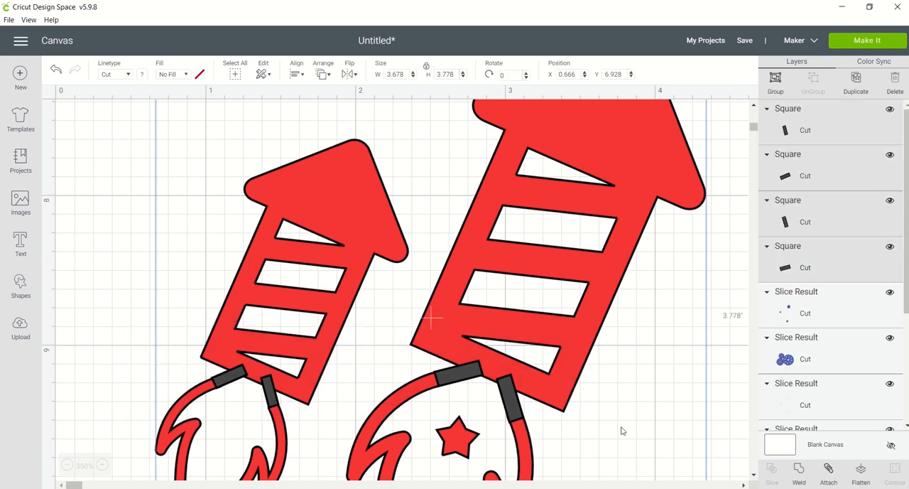
{"action": "left_click", "coordinate": [798, 473]}
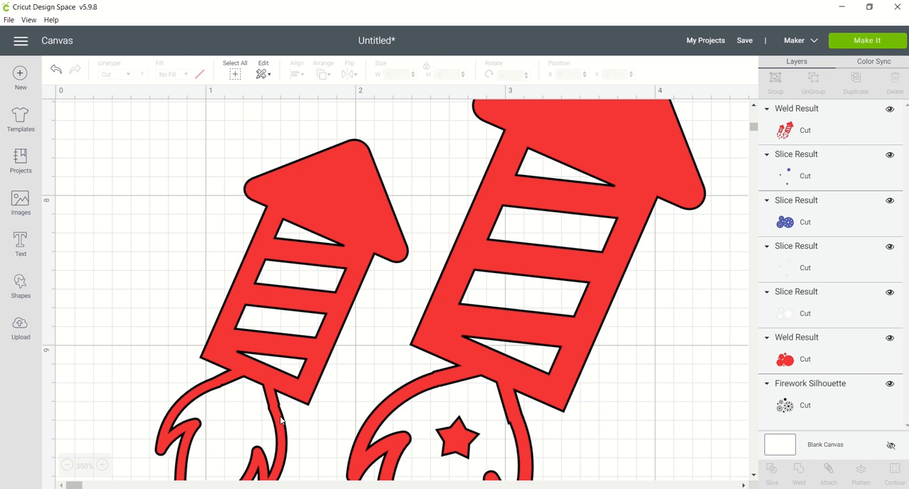
{"action": "left_click", "coordinate": [57, 72]}
Shrink the smaller rocket's left bridging rectangle to about 0.229 by 0.149 in and slightly adjust the larger rocket's right one.
{"action": "left_click", "coordinate": [226, 388]}
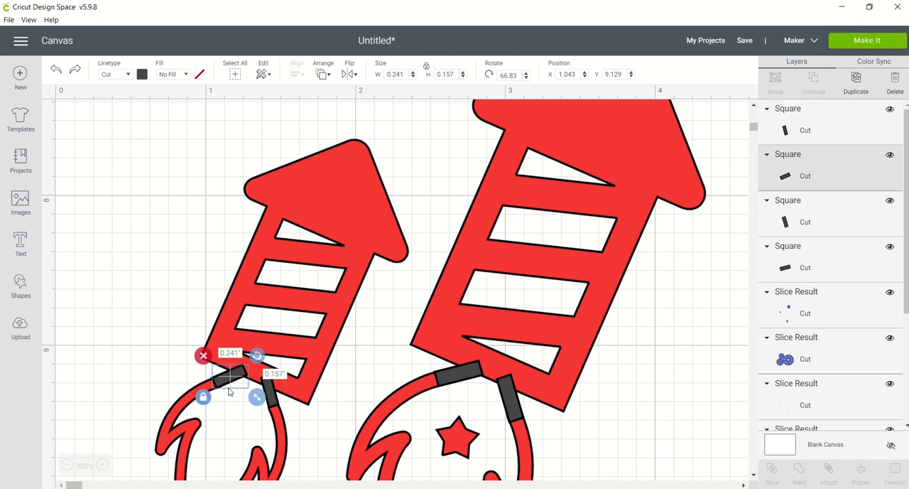
{"action": "left_click_drag", "start_coordinate": [256, 397], "coordinate": [226, 377]}
{"action": "key", "text": "Down"}
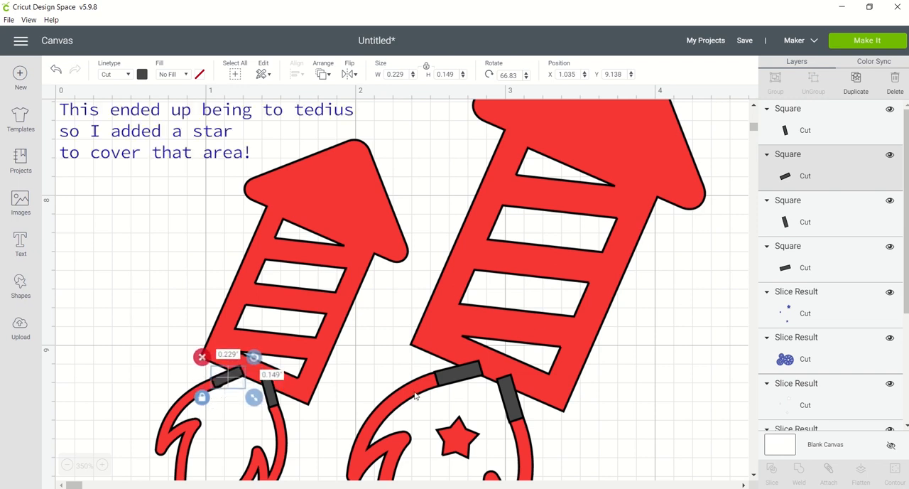
{"action": "left_click", "coordinate": [508, 407]}
{"action": "left_click_drag", "start_coordinate": [528, 429], "coordinate": [527, 425]}
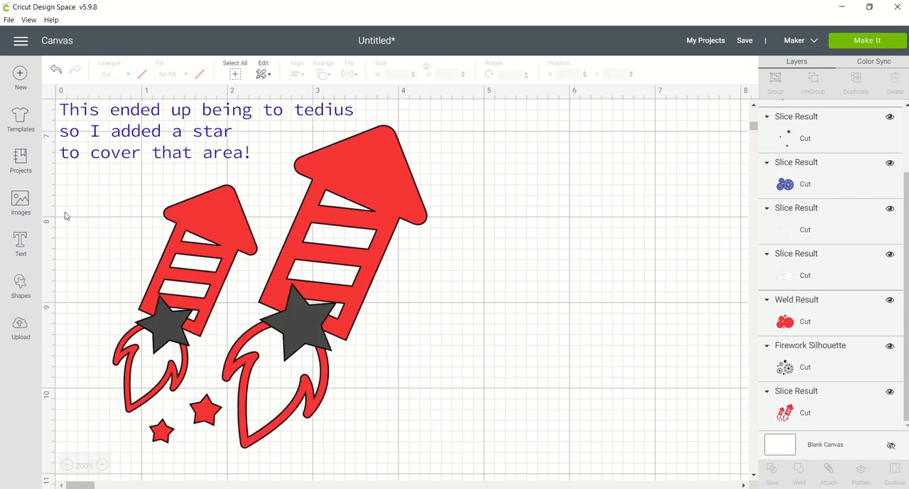
Attach the two dark stars at the rocket bases to the red rockets.
{"action": "left_click_drag", "start_coordinate": [83, 166], "coordinate": [428, 460]}
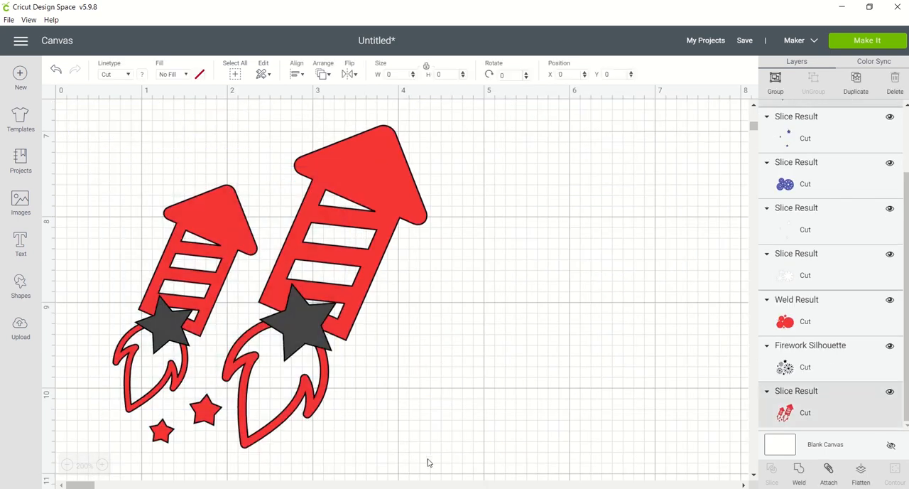
{"action": "left_click", "coordinate": [828, 470]}
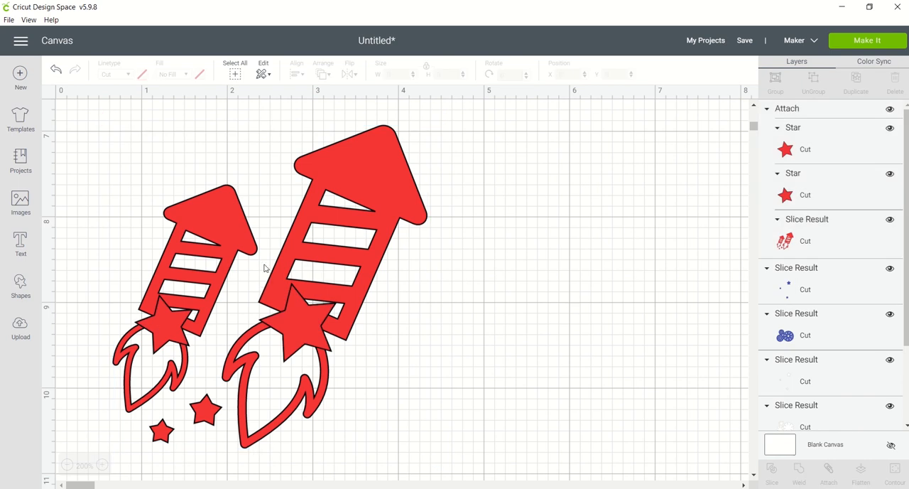
Search the image library for "grid" and insert the pale teal petal lattice, Flower Grid Small Overlay.
{"action": "left_click", "coordinate": [20, 202]}
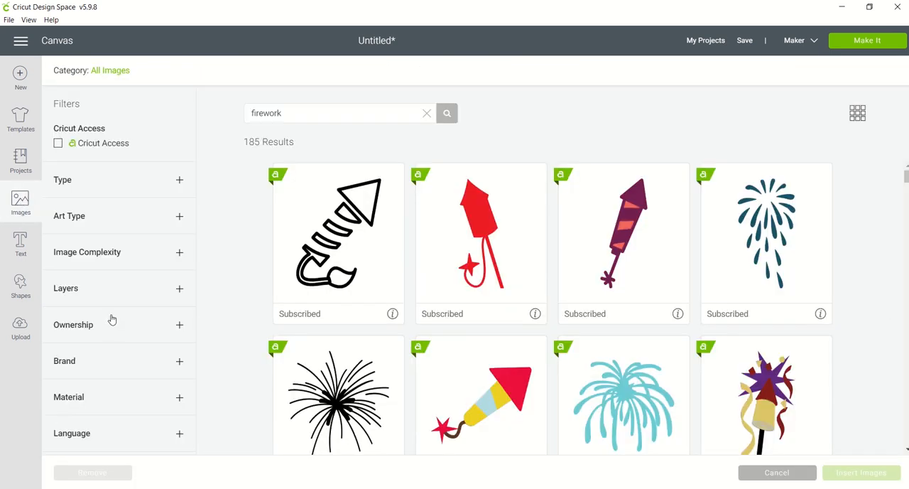
{"action": "double_click", "coordinate": [292, 118]}
{"action": "type", "text": "grid"}
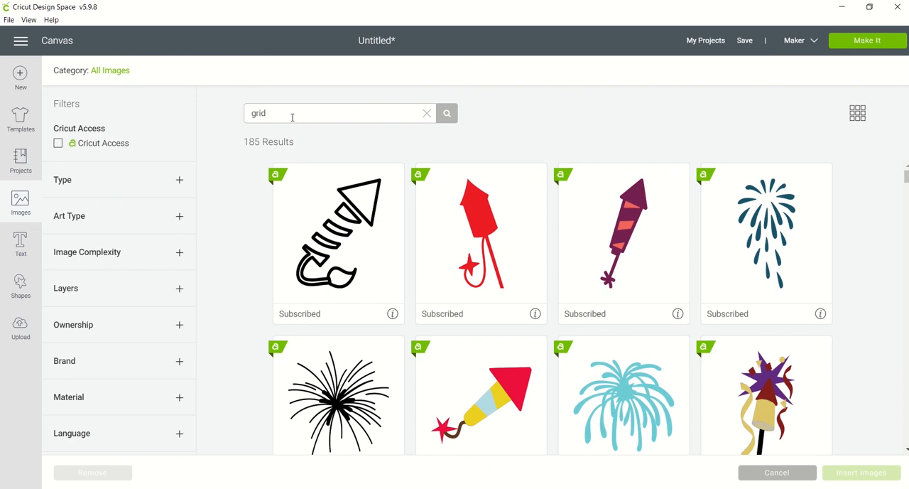
{"action": "key", "text": "Return"}
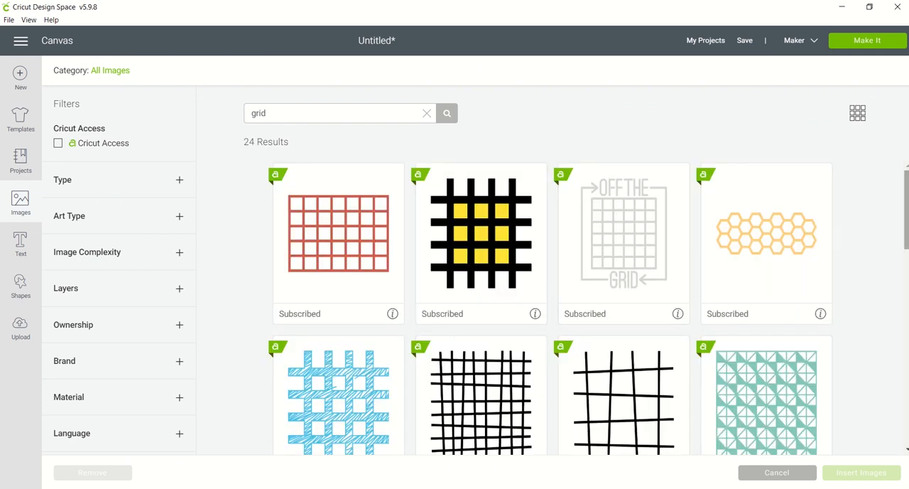
{"action": "scroll", "coordinate": [552, 305], "scroll_direction": "down", "scroll_amount": 5}
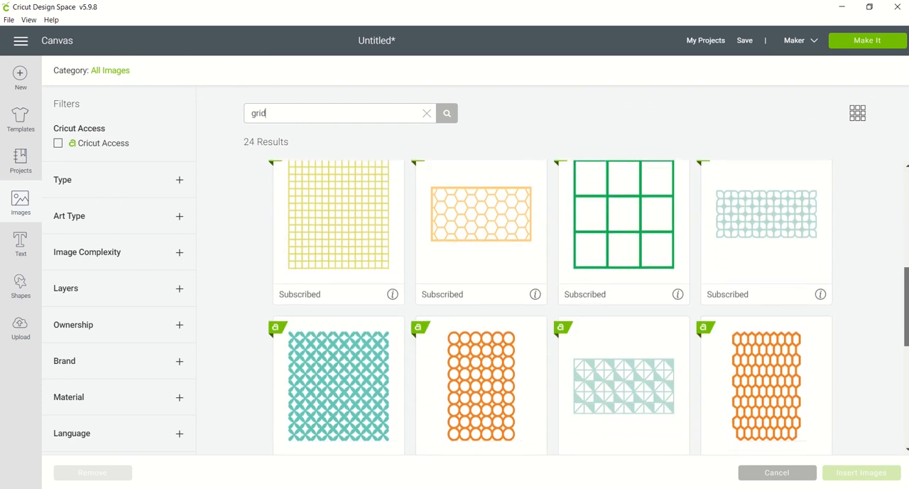
{"action": "scroll", "coordinate": [552, 305], "scroll_direction": "down", "scroll_amount": 3}
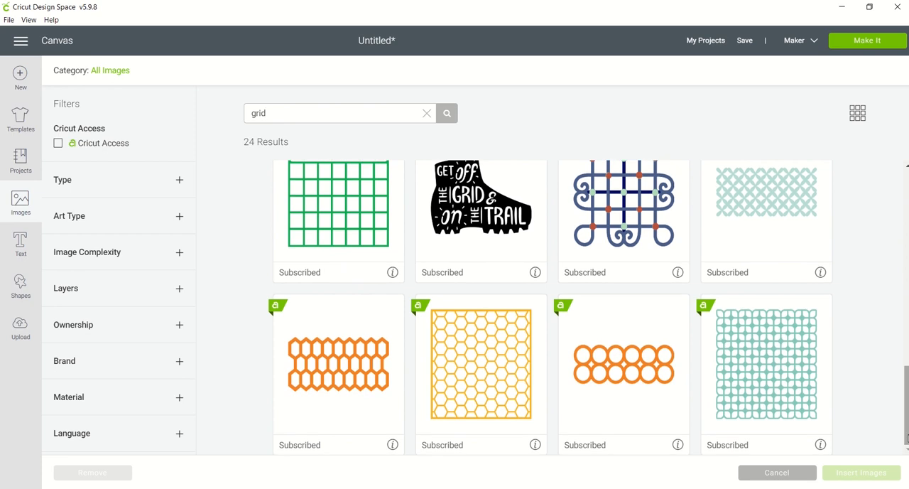
{"action": "left_click_drag", "start_coordinate": [906, 447], "coordinate": [907, 418]}
{"action": "left_click", "coordinate": [773, 277]}
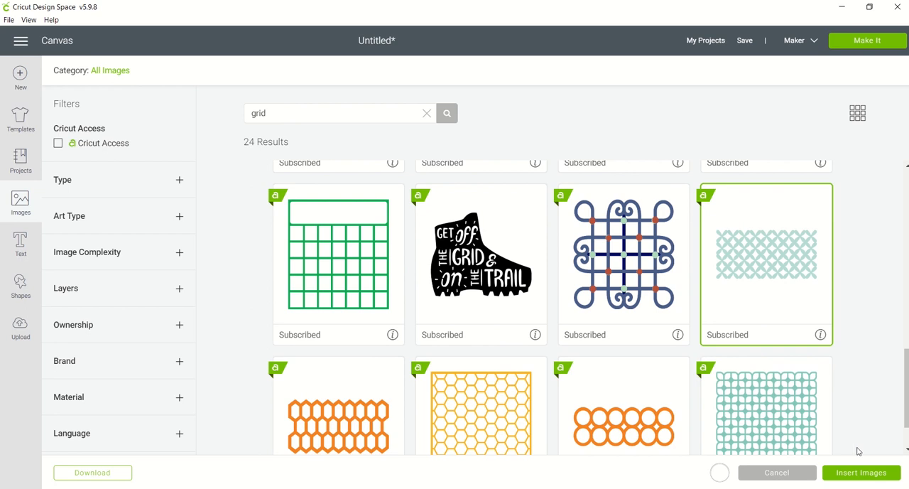
{"action": "left_click", "coordinate": [863, 472]}
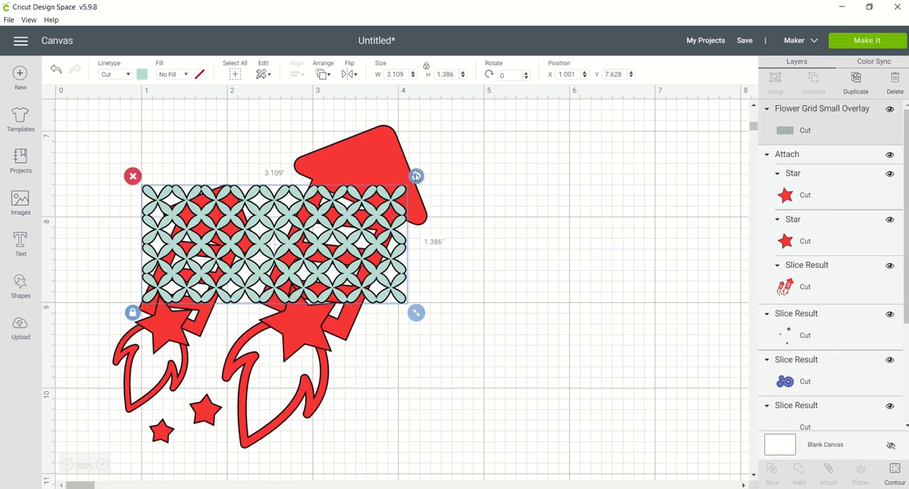
Rotate the grid overlay to about 299.57° and recolour it red.
{"action": "left_click_drag", "start_coordinate": [416, 176], "coordinate": [512, 232]}
{"action": "left_click", "coordinate": [142, 75]}
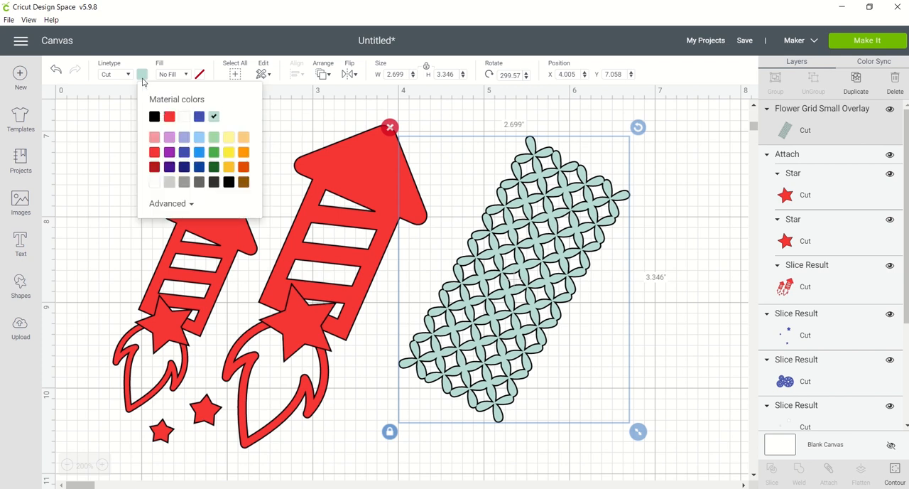
{"action": "left_click", "coordinate": [155, 153]}
Shrink the grid overlay to about 1.739 by 2.252 in, rotated about 296.65°, and place it over the larger rocket's body.
{"action": "left_click_drag", "start_coordinate": [638, 431], "coordinate": [571, 348]}
{"action": "left_click_drag", "start_coordinate": [486, 260], "coordinate": [353, 260]}
{"action": "left_click_drag", "start_coordinate": [438, 127], "coordinate": [429, 123]}
{"action": "left_click_drag", "start_coordinate": [428, 347], "coordinate": [420, 335]}
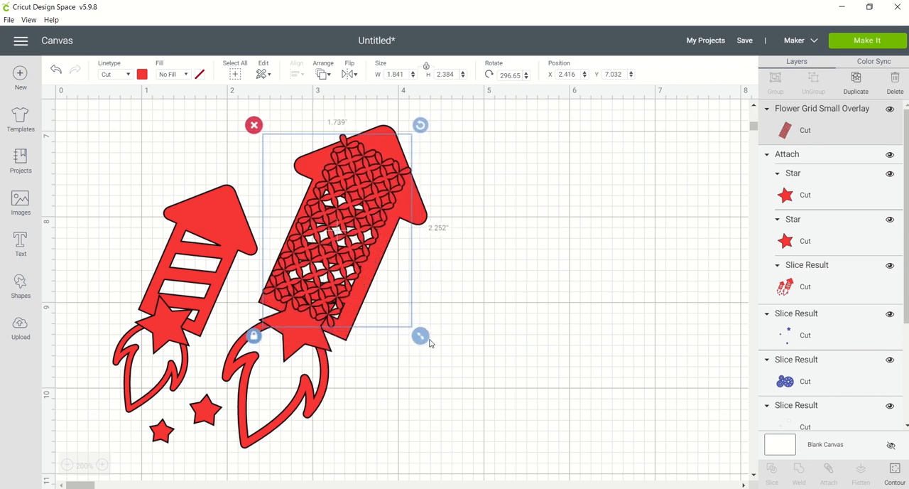
{"action": "left_click_drag", "start_coordinate": [353, 273], "coordinate": [358, 279]}
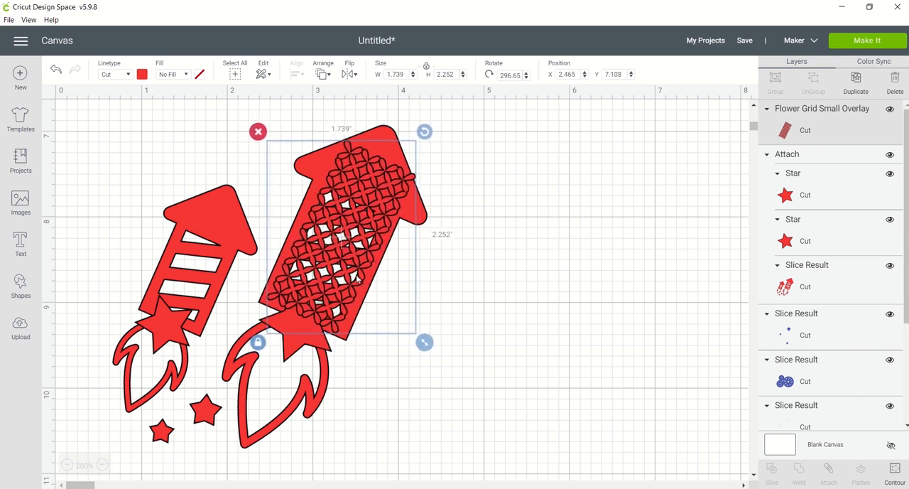
Duplicate the grid overlay, shrink the copy to about 1.219 by 1.578 in, and fit it over the smaller rocket's body.
{"action": "left_click", "coordinate": [856, 76]}
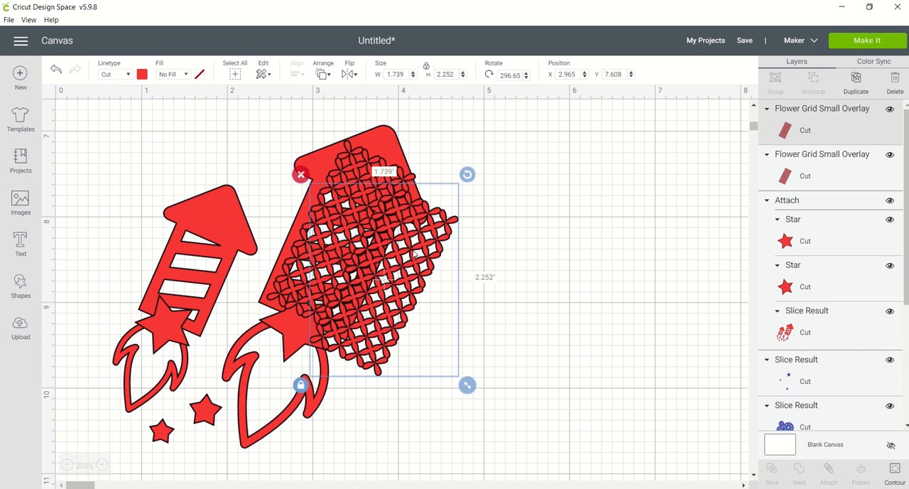
{"action": "left_click_drag", "start_coordinate": [416, 252], "coordinate": [586, 245]}
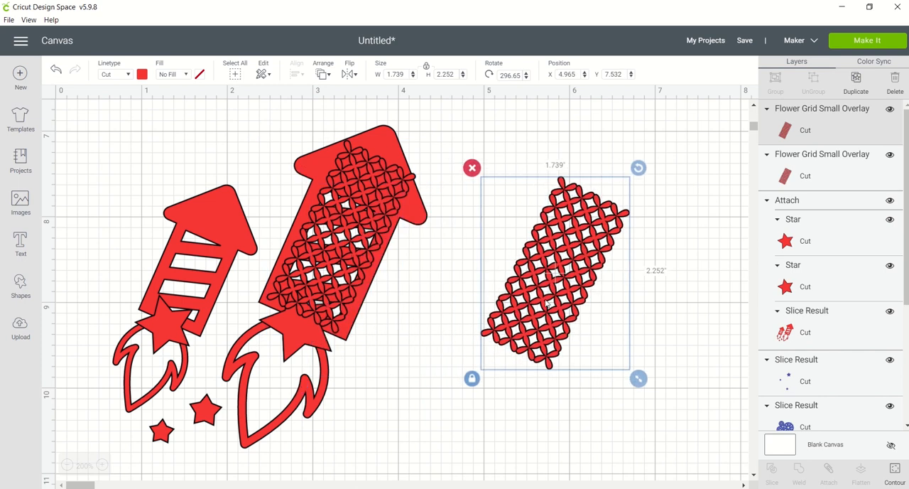
{"action": "left_click_drag", "start_coordinate": [637, 378], "coordinate": [585, 331]}
{"action": "left_click_drag", "start_coordinate": [520, 265], "coordinate": [136, 302]}
{"action": "key", "text": "Up"}
{"action": "key", "text": "Right"}
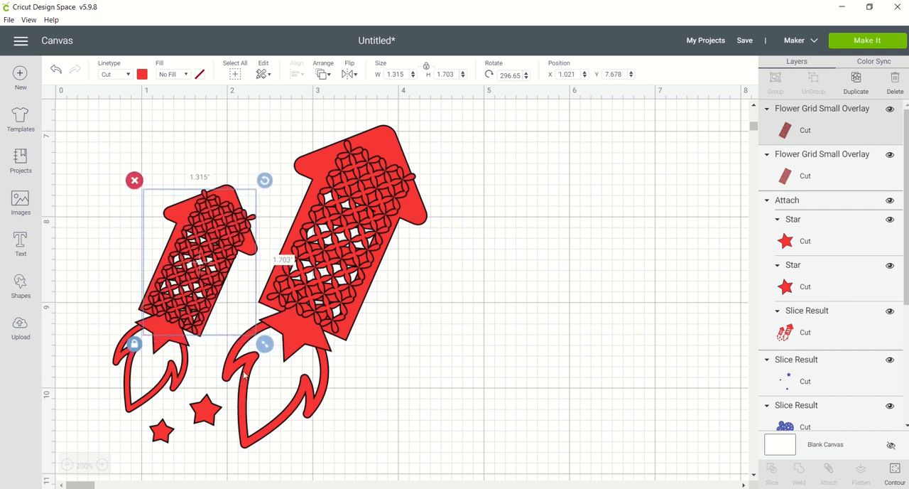
{"action": "left_click_drag", "start_coordinate": [263, 344], "coordinate": [249, 343]}
{"action": "left_click_drag", "start_coordinate": [189, 323], "coordinate": [187, 327]}
{"action": "left_click_drag", "start_coordinate": [258, 344], "coordinate": [254, 338]}
{"action": "left_click_drag", "start_coordinate": [189, 312], "coordinate": [192, 314]}
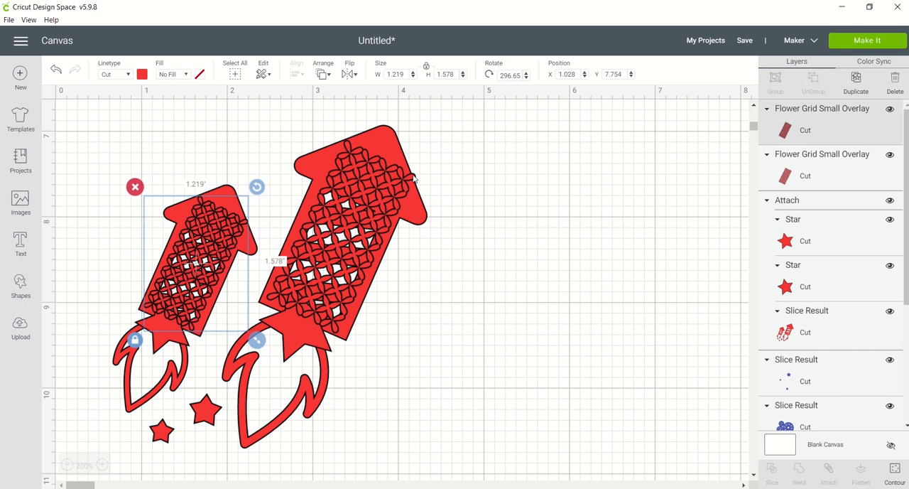
Move the larger grid overlay off its rocket and cover its upper end with a square of about 1.535 in, rotated about 296.63°.
{"action": "left_click_drag", "start_coordinate": [399, 189], "coordinate": [570, 228]}
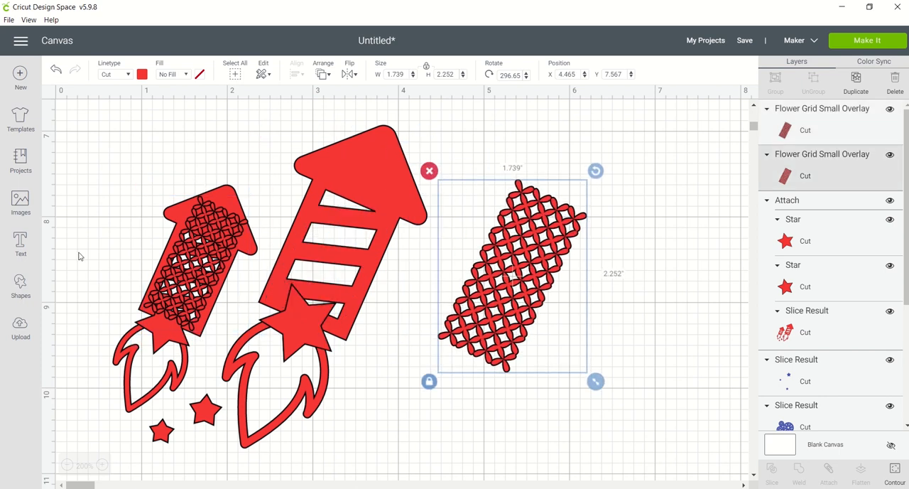
{"action": "left_click", "coordinate": [15, 296]}
{"action": "left_click", "coordinate": [68, 204]}
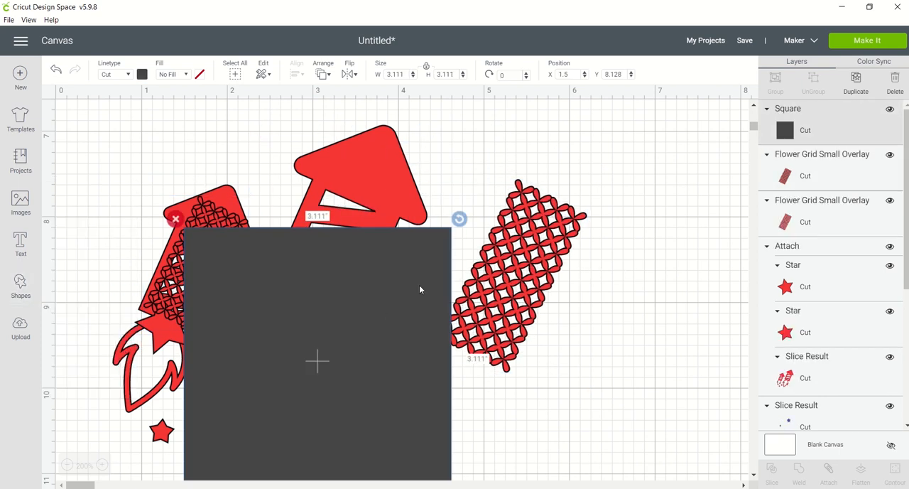
{"action": "left_click_drag", "start_coordinate": [419, 288], "coordinate": [619, 229]}
{"action": "left_click_drag", "start_coordinate": [657, 446], "coordinate": [518, 305]}
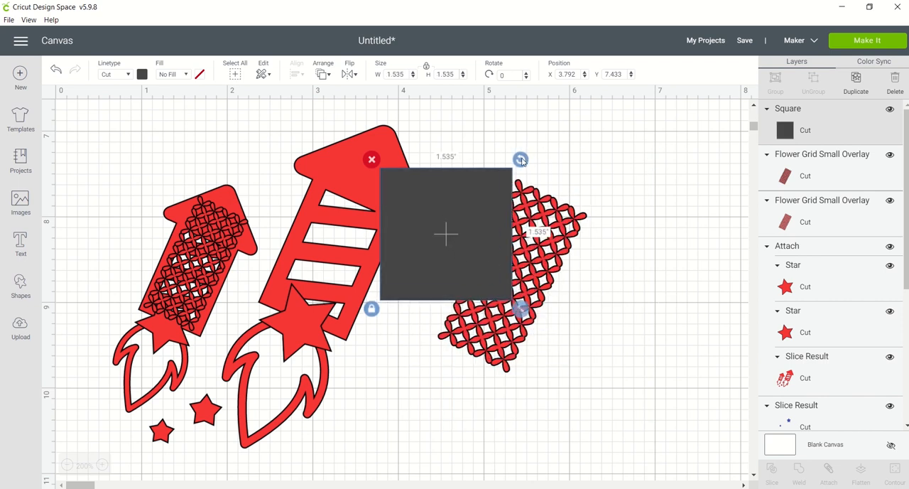
{"action": "left_click_drag", "start_coordinate": [520, 159], "coordinate": [414, 141]}
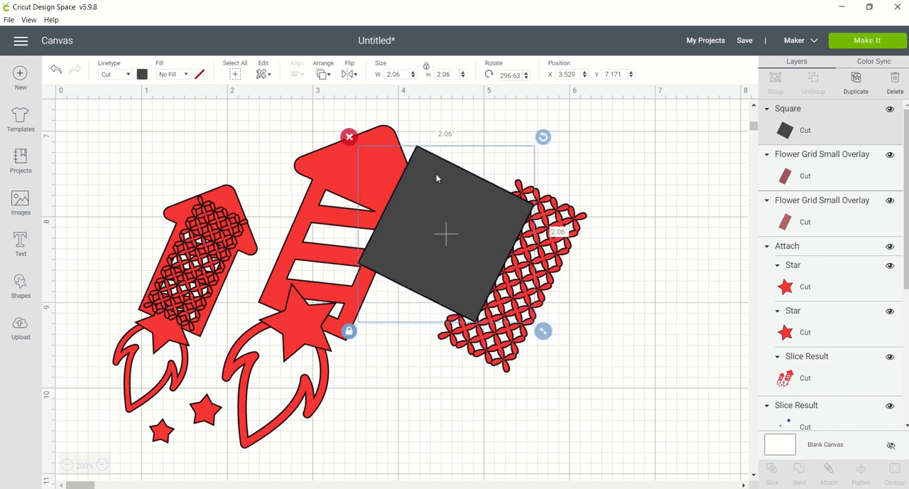
{"action": "left_click_drag", "start_coordinate": [446, 233], "coordinate": [576, 156]}
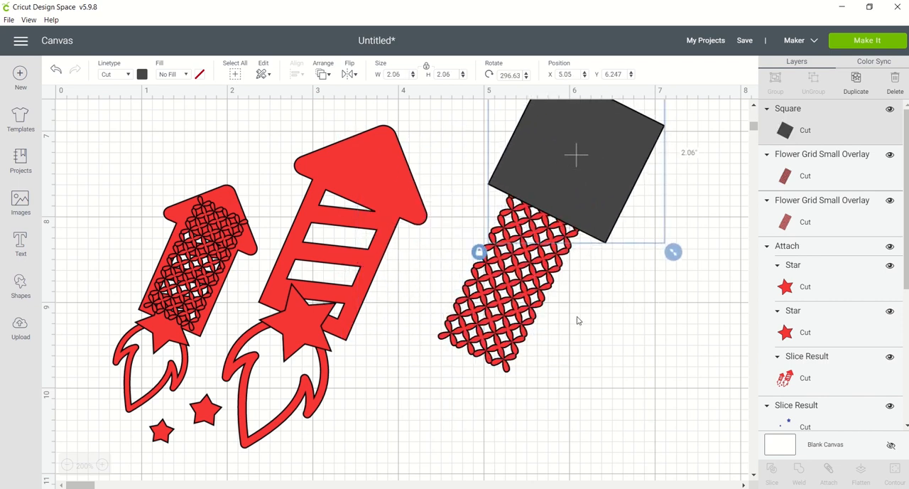
Shift the larger grid overlay further under the square and slice the two shapes.
{"action": "left_click_drag", "start_coordinate": [577, 316], "coordinate": [592, 288]}
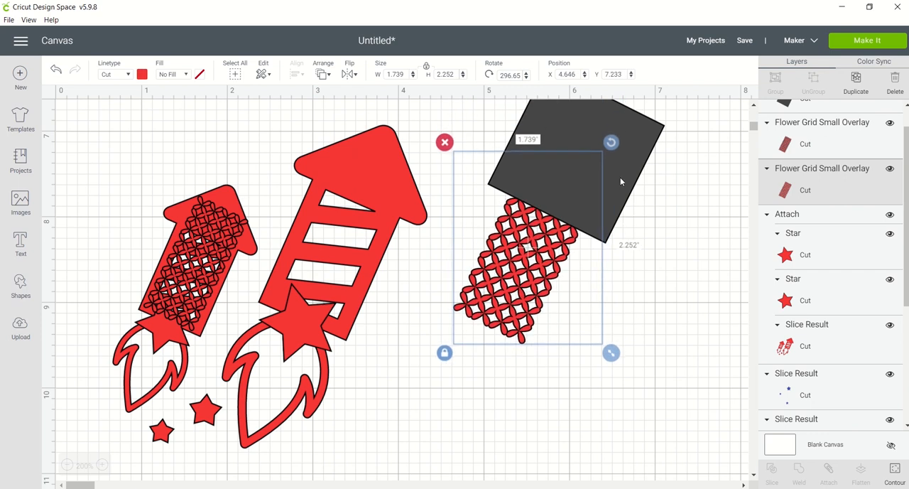
{"action": "left_click", "coordinate": [621, 182], "text": "shift"}
{"action": "left_click", "coordinate": [772, 474]}
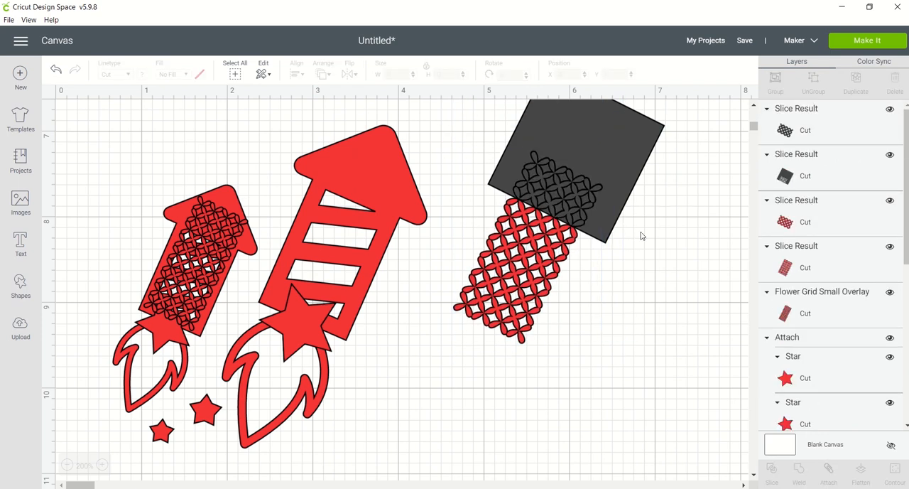
Move the square and the cut-off grid pieces aside, and place the trimmed grid overlay on the larger rocket's body.
{"action": "left_click_drag", "start_coordinate": [610, 193], "coordinate": [725, 290]}
{"action": "left_click_drag", "start_coordinate": [583, 199], "coordinate": [739, 275]}
{"action": "left_click_drag", "start_coordinate": [588, 207], "coordinate": [730, 279]}
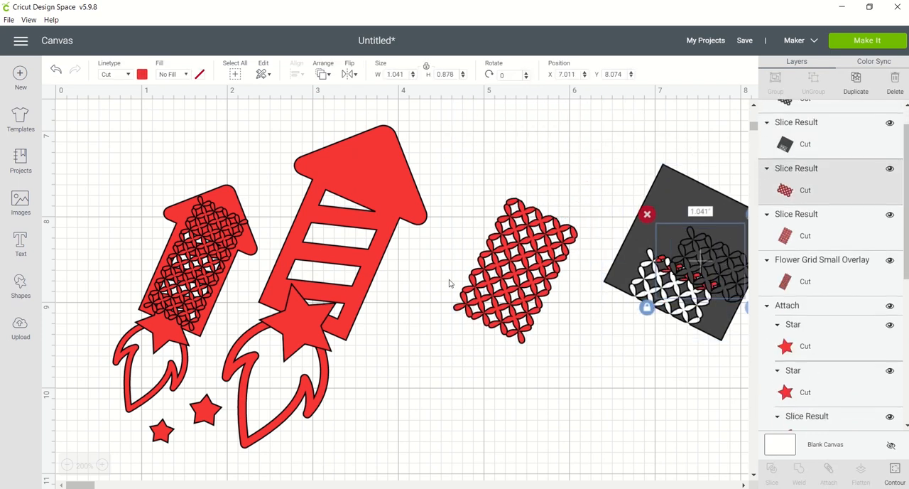
{"action": "left_click", "coordinate": [450, 282]}
{"action": "left_click_drag", "start_coordinate": [490, 282], "coordinate": [342, 255]}
Replace the smaller rocket's untrimmed overlay with a copy of the trimmed grid overlay, shrunk to about 0.967 by 1.132 in.
{"action": "left_click_drag", "start_coordinate": [209, 263], "coordinate": [582, 229]}
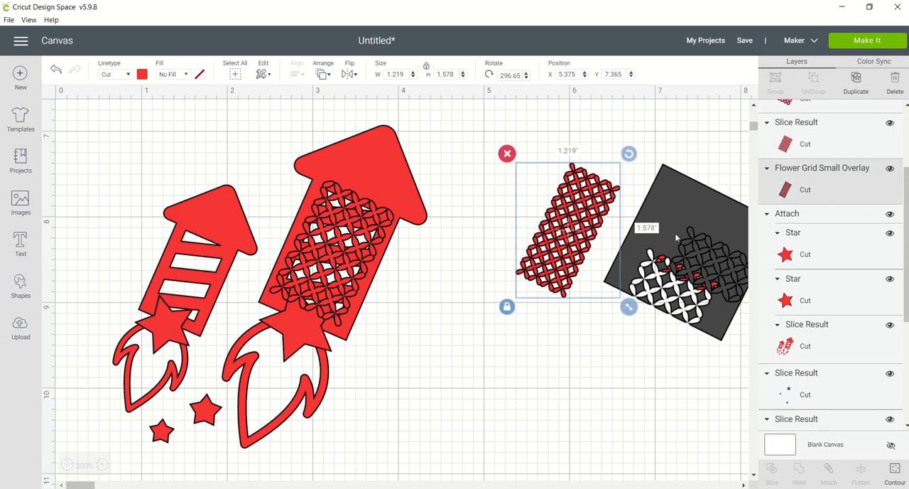
{"action": "left_click", "coordinate": [377, 256]}
{"action": "key", "text": "ctrl+c"}
{"action": "key", "text": "ctrl+v"}
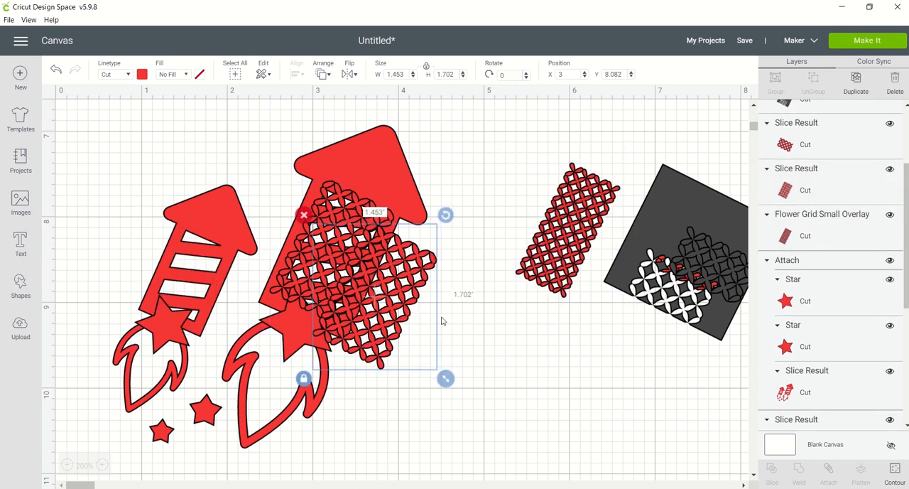
{"action": "left_click_drag", "start_coordinate": [446, 380], "coordinate": [396, 324]}
{"action": "left_click_drag", "start_coordinate": [357, 286], "coordinate": [193, 289]}
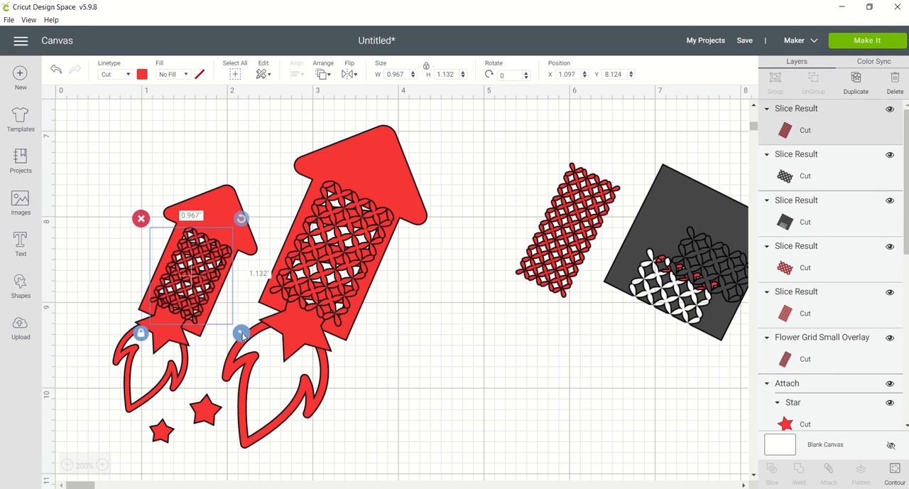
Try to weld both grid overlays to the attached rockets, and undo the weld.
{"action": "left_click", "coordinate": [344, 253]}
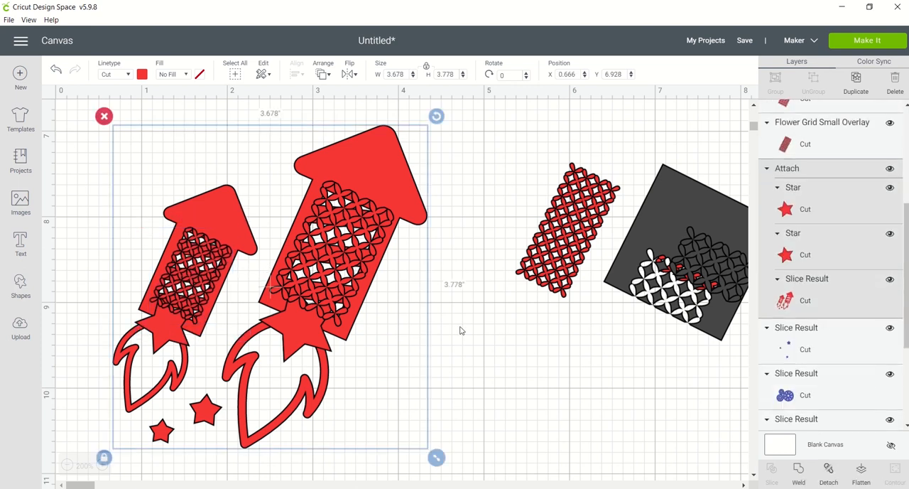
{"action": "left_click", "coordinate": [474, 334]}
{"action": "left_click_drag", "start_coordinate": [474, 335], "coordinate": [147, 303]}
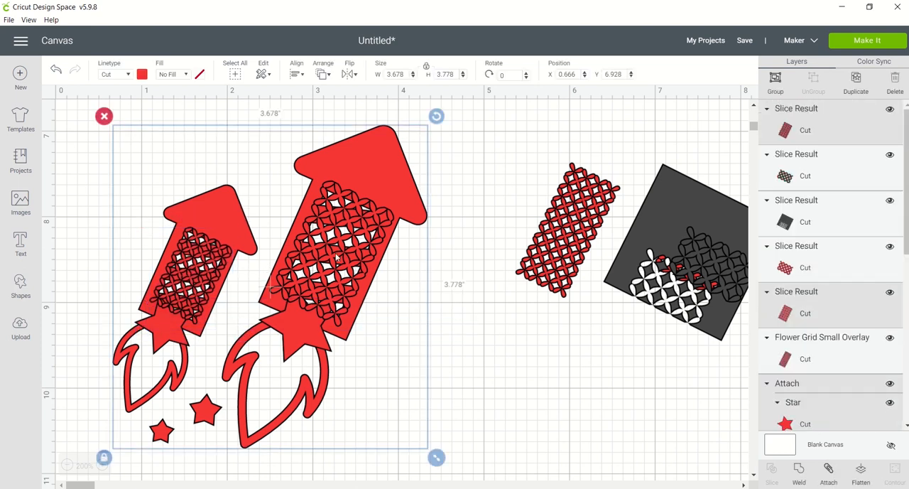
{"action": "left_click", "coordinate": [798, 469]}
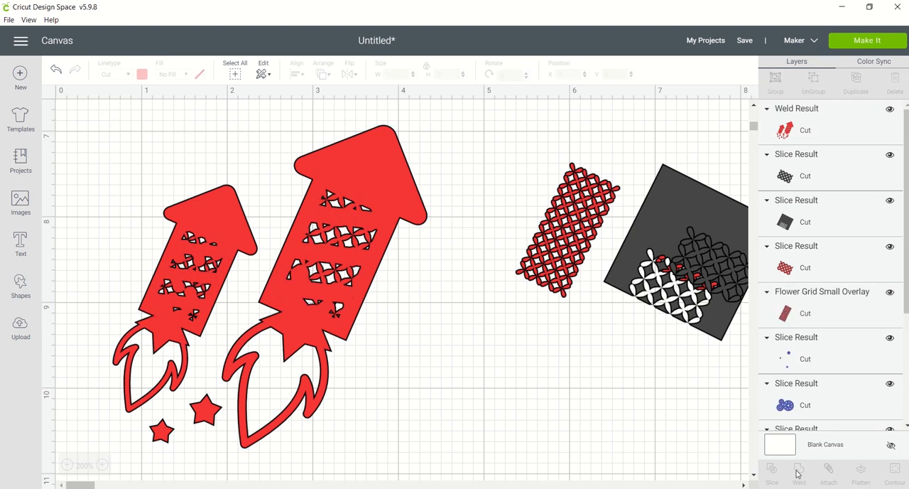
{"action": "left_click", "coordinate": [56, 70]}
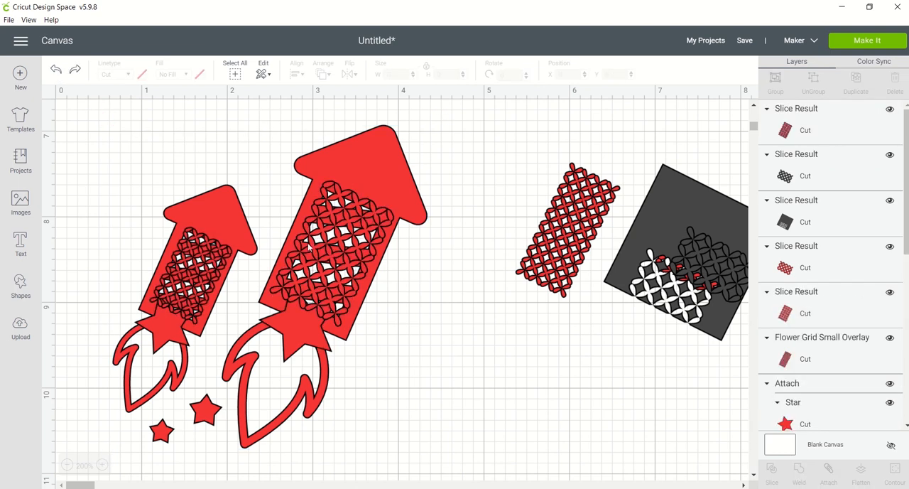
{"action": "key", "text": "ctrl+z"}
Move both grid overlays off the rocket bodies and enlarge the bigger one to about 1.655 by 1.938 in.
{"action": "left_click_drag", "start_coordinate": [206, 281], "coordinate": [128, 183]}
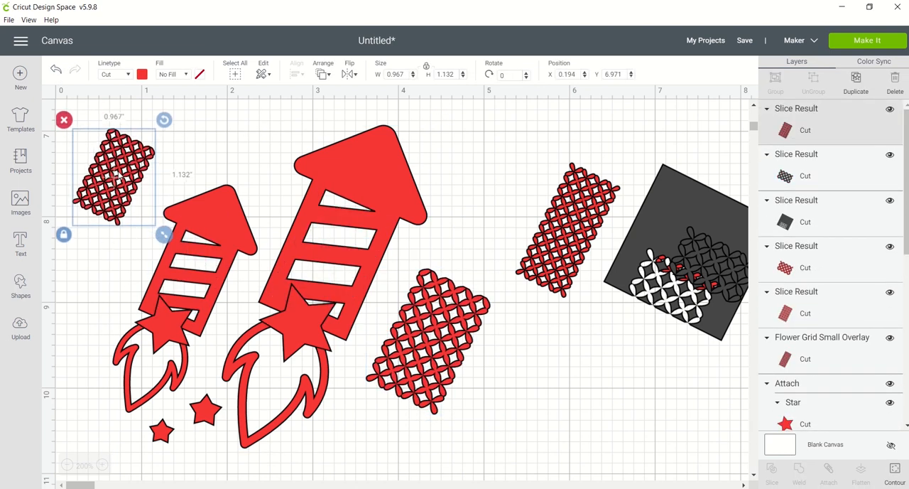
{"action": "left_click_drag", "start_coordinate": [430, 345], "coordinate": [271, 384]}
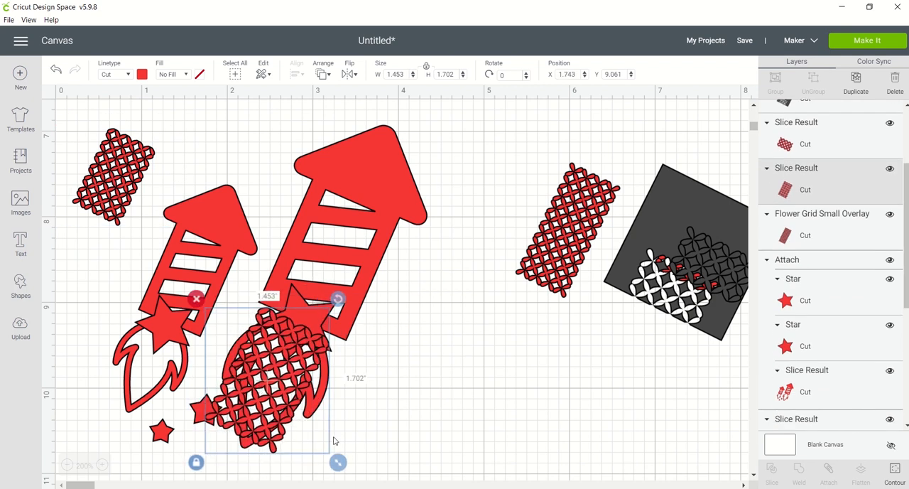
{"action": "left_click_drag", "start_coordinate": [340, 463], "coordinate": [353, 477]}
{"action": "left_click_drag", "start_coordinate": [297, 389], "coordinate": [465, 343]}
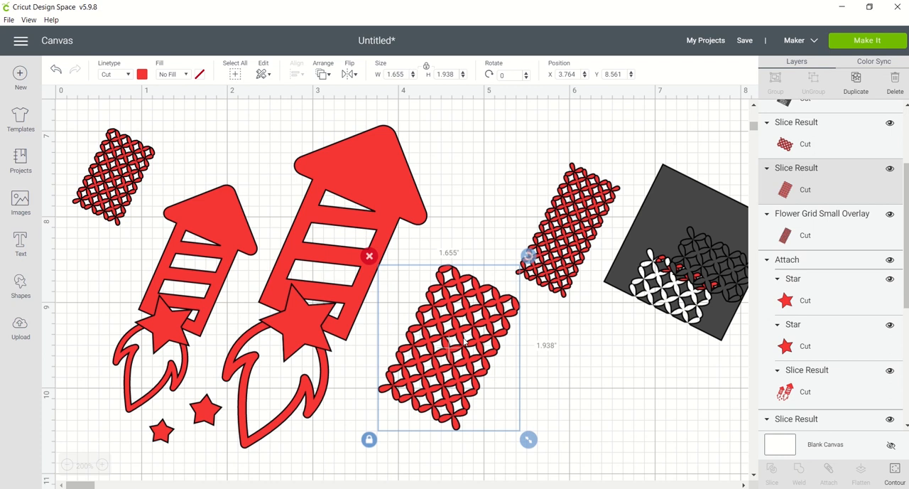
Delete the two trimmed grid overlays and the untrimmed spare overlay.
{"action": "left_click", "coordinate": [118, 190]}
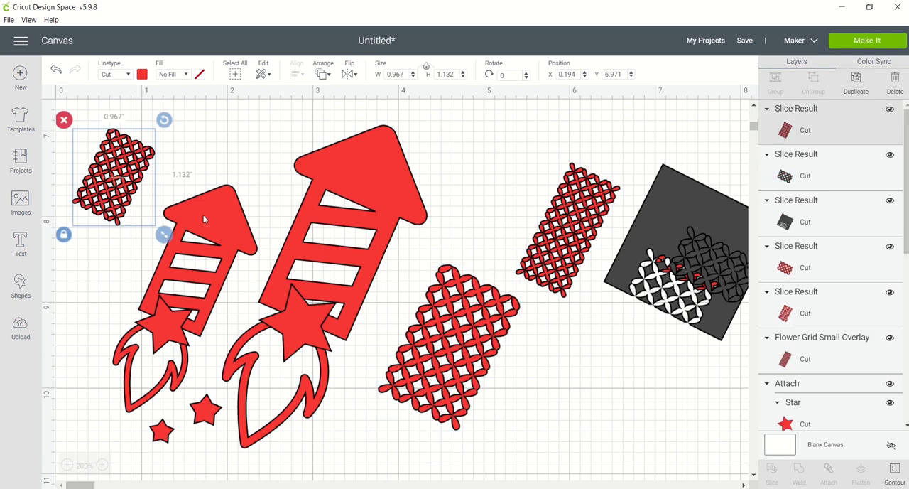
{"action": "right_click", "coordinate": [124, 172]}
{"action": "left_click", "coordinate": [210, 287]}
{"action": "left_click", "coordinate": [449, 352]}
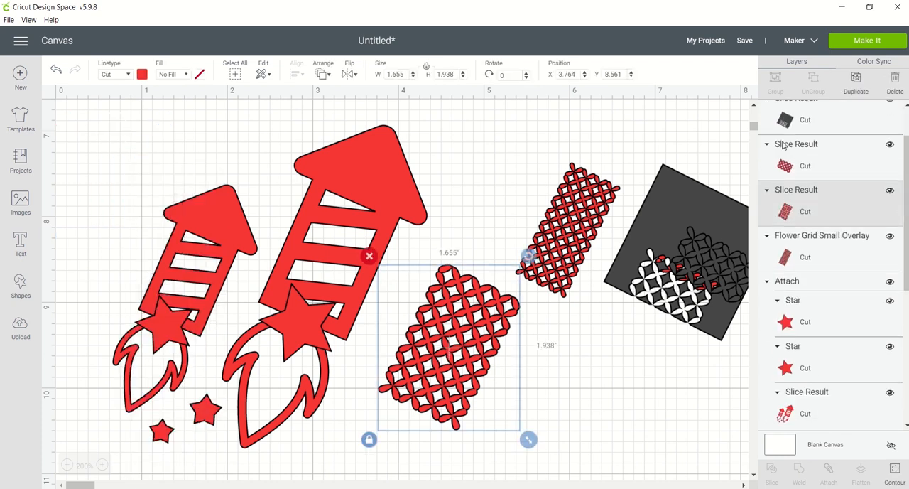
{"action": "left_click", "coordinate": [896, 85]}
{"action": "left_click", "coordinate": [589, 208]}
{"action": "left_click", "coordinate": [888, 83]}
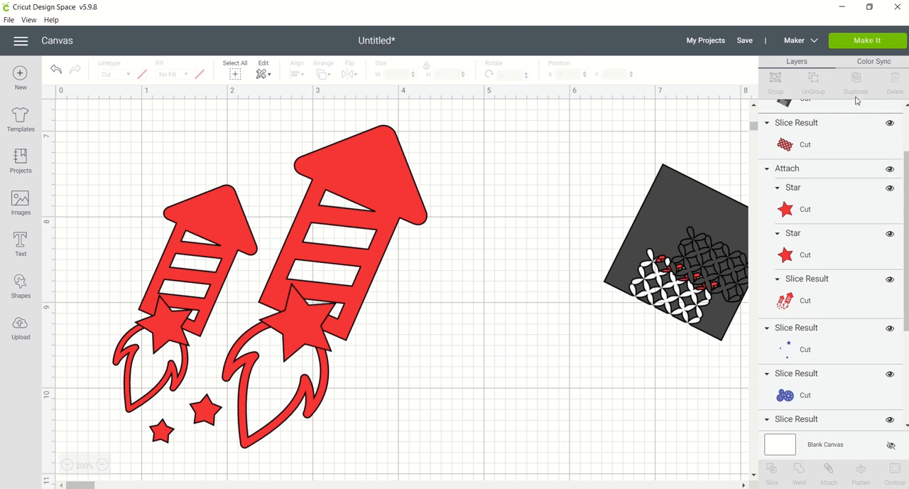
Delete the sliced grey square and all the leftover grid pieces around it.
{"action": "left_click", "coordinate": [697, 275]}
{"action": "left_click", "coordinate": [895, 83]}
{"action": "left_click", "coordinate": [873, 117]}
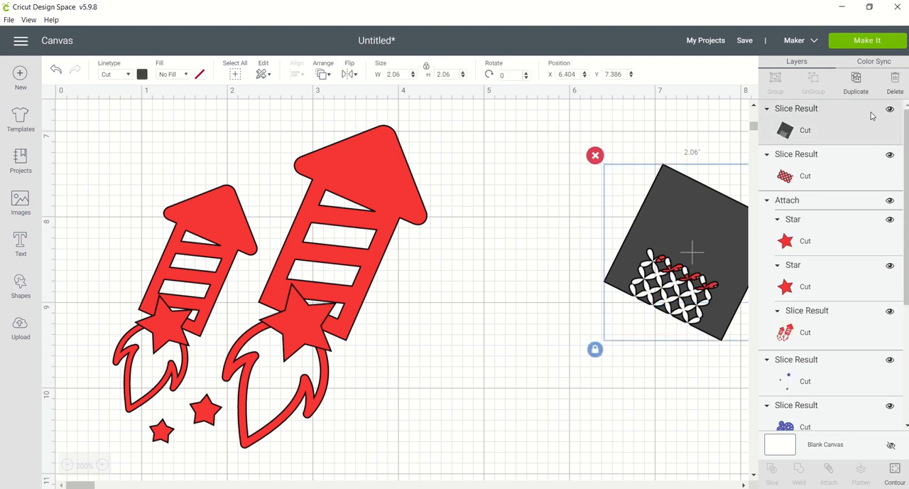
{"action": "left_click", "coordinate": [898, 80]}
{"action": "left_click", "coordinate": [714, 247]}
{"action": "left_click", "coordinate": [895, 83]}
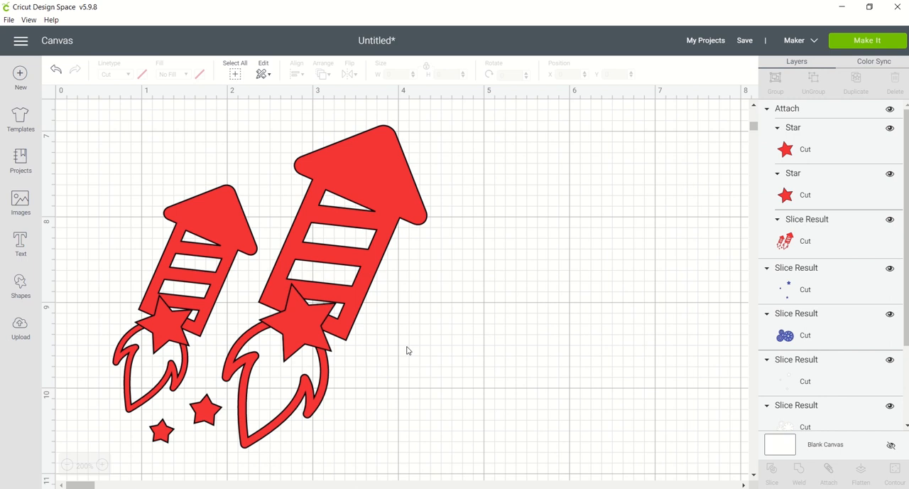
Duplicate the attached rockets, place the copy beside the original, and shift the original to the canvas edge to separate them.
{"action": "left_click", "coordinate": [296, 300]}
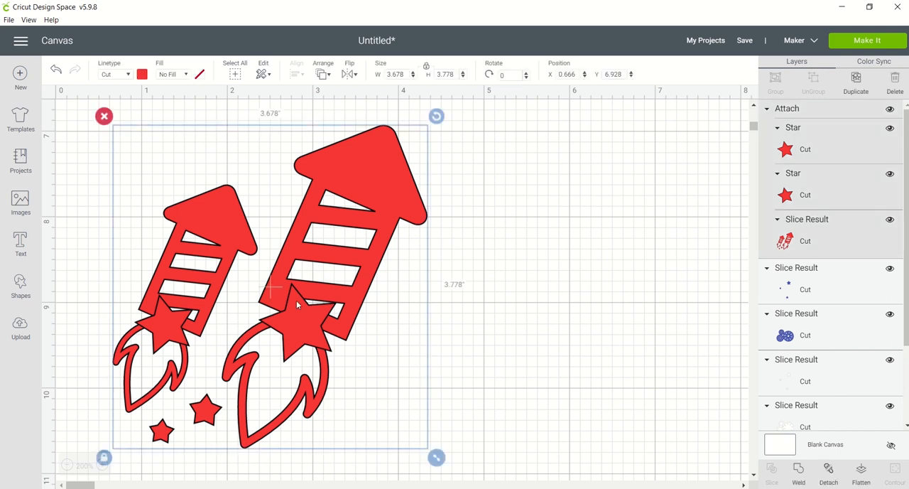
{"action": "left_click", "coordinate": [856, 80]}
{"action": "left_click_drag", "start_coordinate": [402, 186], "coordinate": [674, 218]}
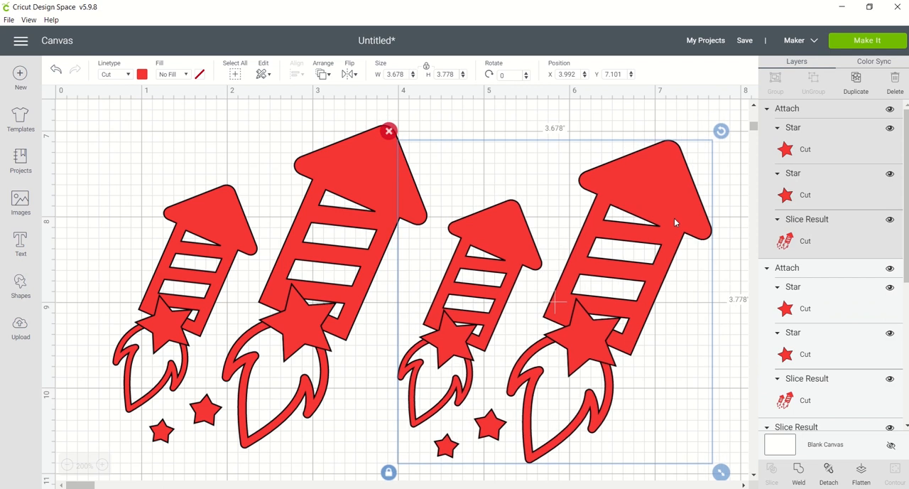
{"action": "left_click", "coordinate": [369, 212]}
{"action": "left_click", "coordinate": [486, 224]}
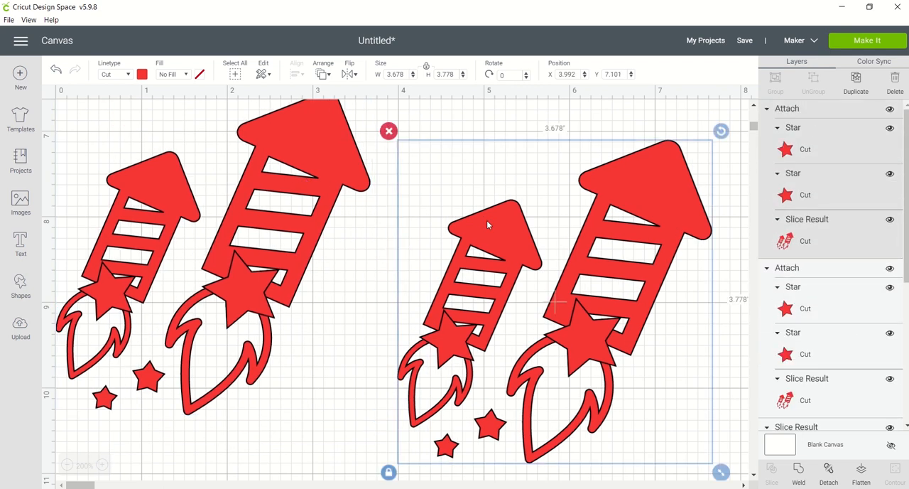
Insert a square, stretch it into a rectangle rotated about 25.95°, and fit it over the copied larger rocket's striped body.
{"action": "left_click", "coordinate": [21, 282]}
{"action": "left_click", "coordinate": [328, 299]}
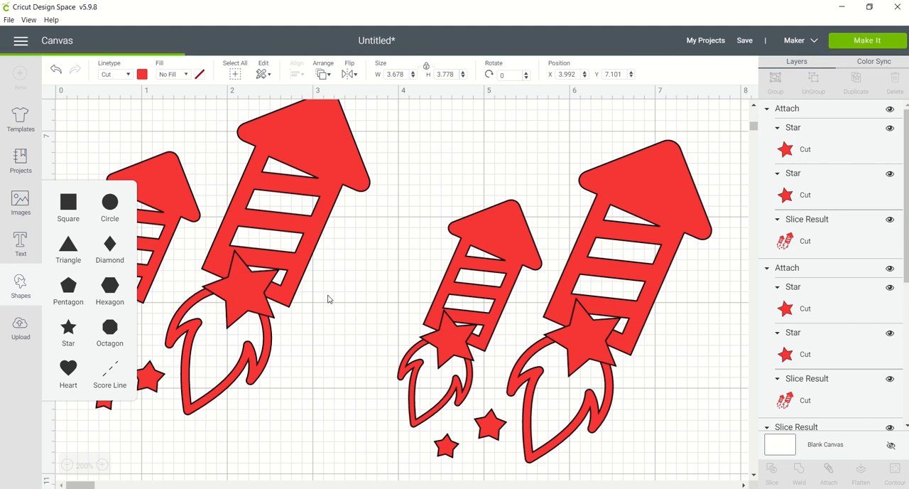
{"action": "left_click", "coordinate": [69, 206]}
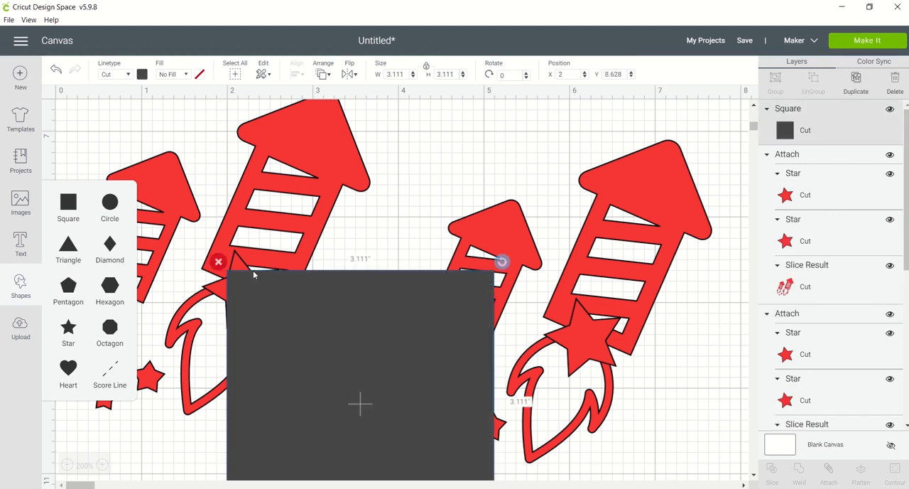
{"action": "left_click_drag", "start_coordinate": [487, 433], "coordinate": [319, 294]}
{"action": "left_click_drag", "start_coordinate": [299, 250], "coordinate": [533, 307]}
{"action": "left_click_drag", "start_coordinate": [550, 209], "coordinate": [575, 239]}
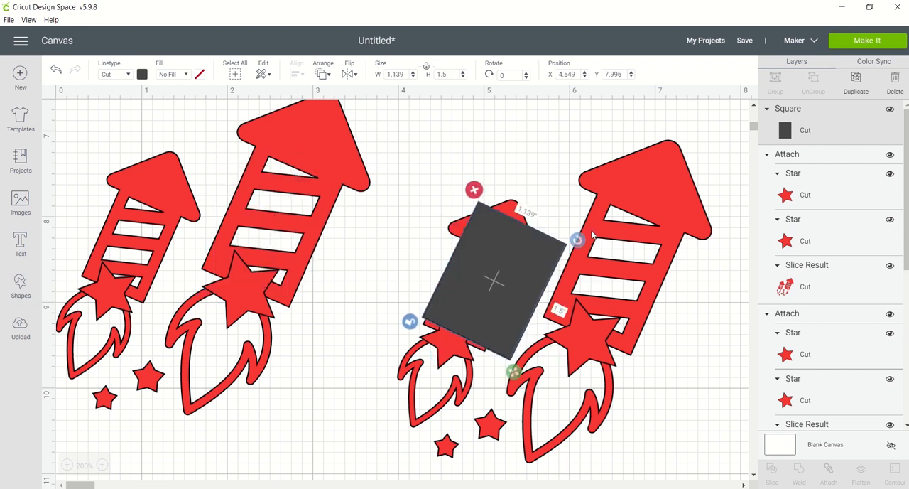
{"action": "left_click_drag", "start_coordinate": [534, 269], "coordinate": [660, 254]}
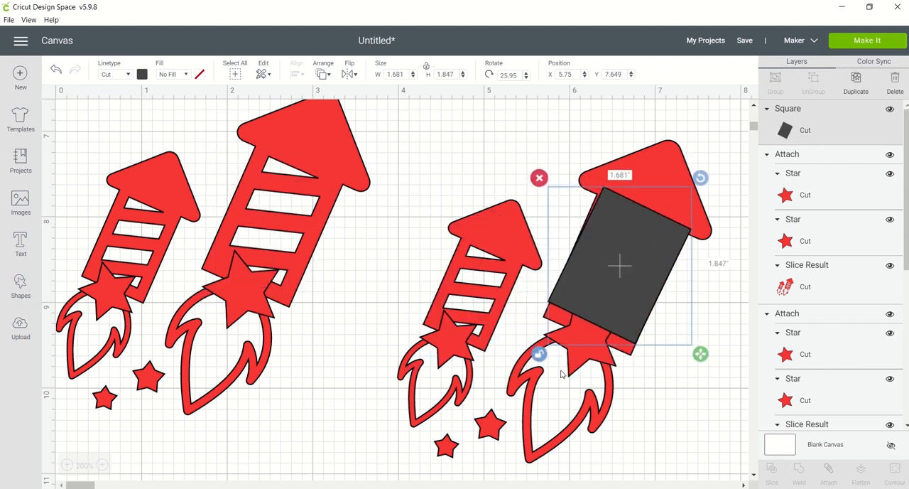
{"action": "left_click_drag", "start_coordinate": [700, 355], "coordinate": [681, 343]}
Cover the copied smaller rocket's striped body with a shrunken copy of the rotated rectangle.
{"action": "left_click_drag", "start_coordinate": [615, 311], "coordinate": [486, 342]}
{"action": "key", "text": "ctrl+v"}
{"action": "left_click_drag", "start_coordinate": [570, 400], "coordinate": [537, 359]}
{"action": "left_click_drag", "start_coordinate": [497, 329], "coordinate": [487, 319]}
{"action": "left_click", "coordinate": [421, 392]}
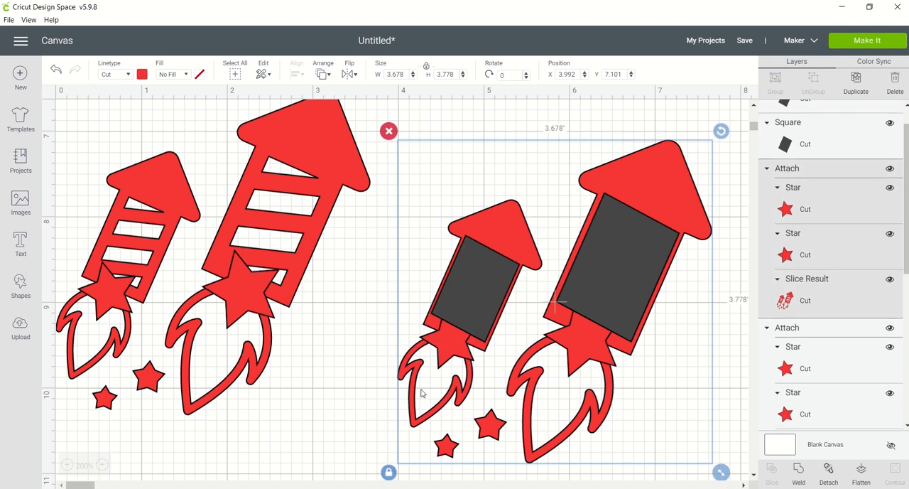
{"action": "left_click", "coordinate": [735, 313]}
{"action": "left_click_drag", "start_coordinate": [439, 195], "coordinate": [232, 202]}
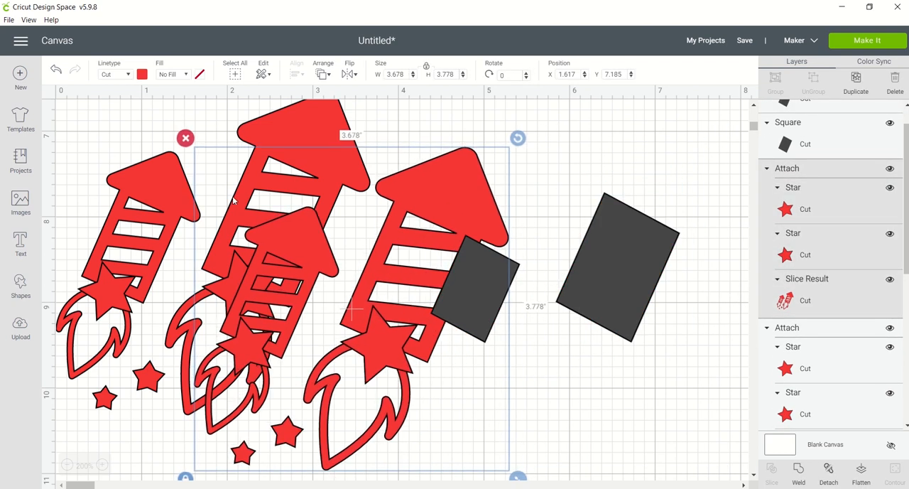
{"action": "left_click", "coordinate": [55, 72]}
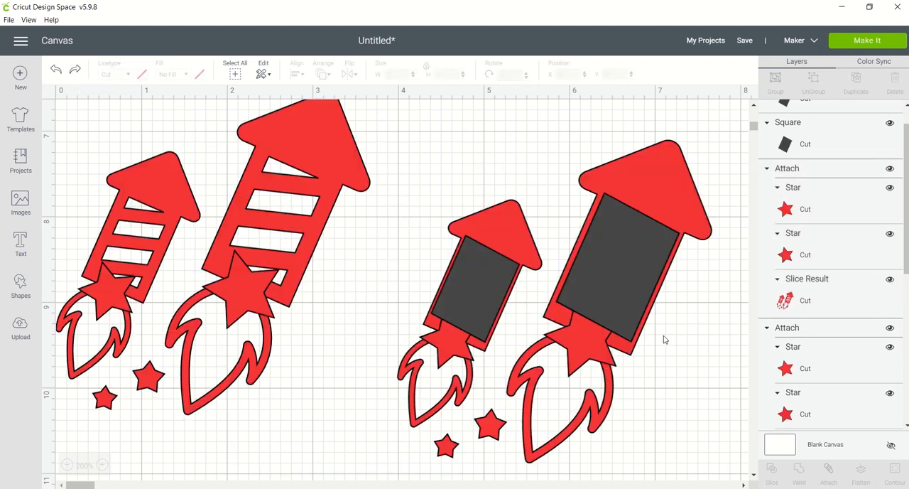
Weld the two rectangles to the copied rockets to make solid rocket bodies.
{"action": "left_click", "coordinate": [506, 373]}
{"action": "left_click", "coordinate": [370, 348]}
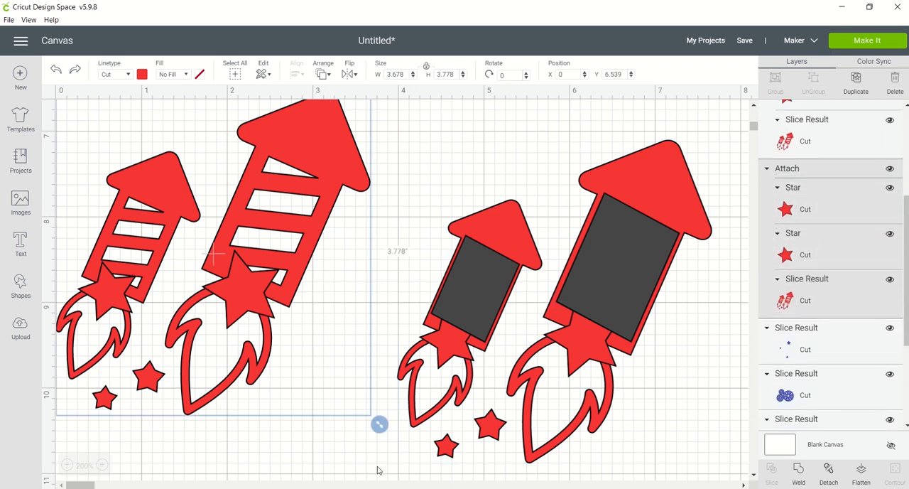
{"action": "left_click_drag", "start_coordinate": [371, 460], "coordinate": [668, 234]}
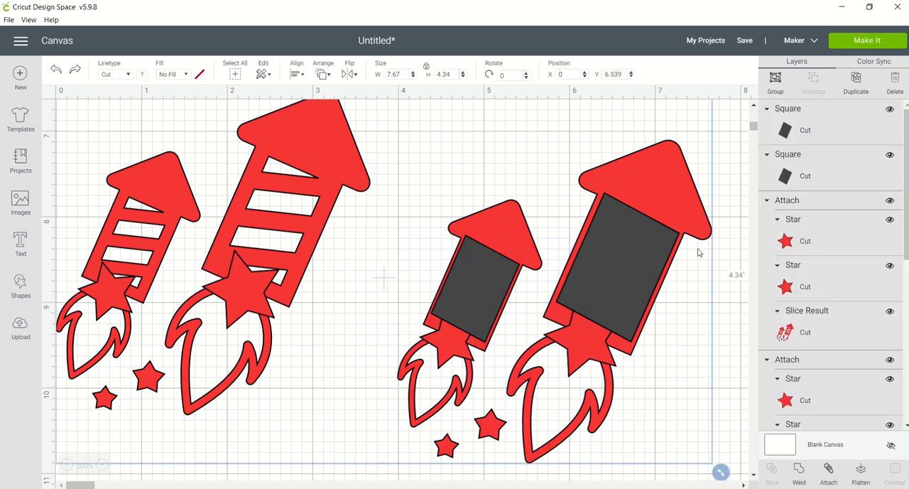
{"action": "left_click", "coordinate": [734, 337]}
{"action": "left_click", "coordinate": [66, 465]}
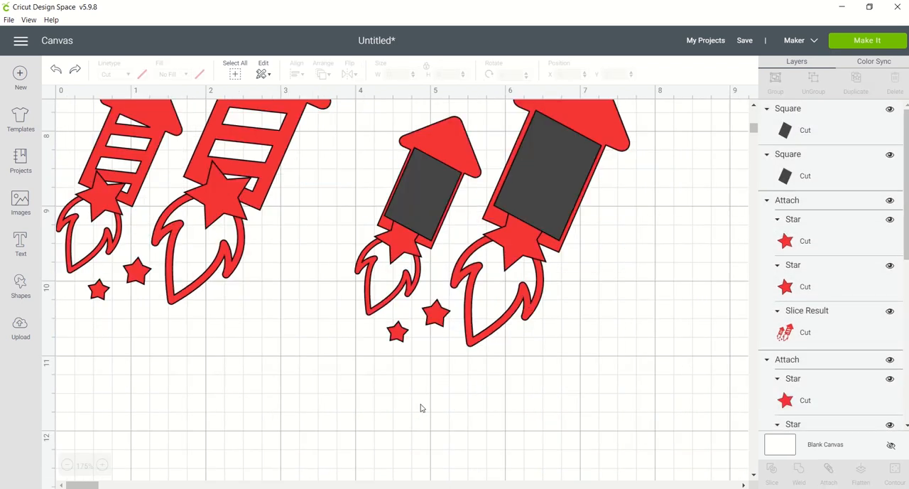
{"action": "left_click_drag", "start_coordinate": [559, 357], "coordinate": [401, 202]}
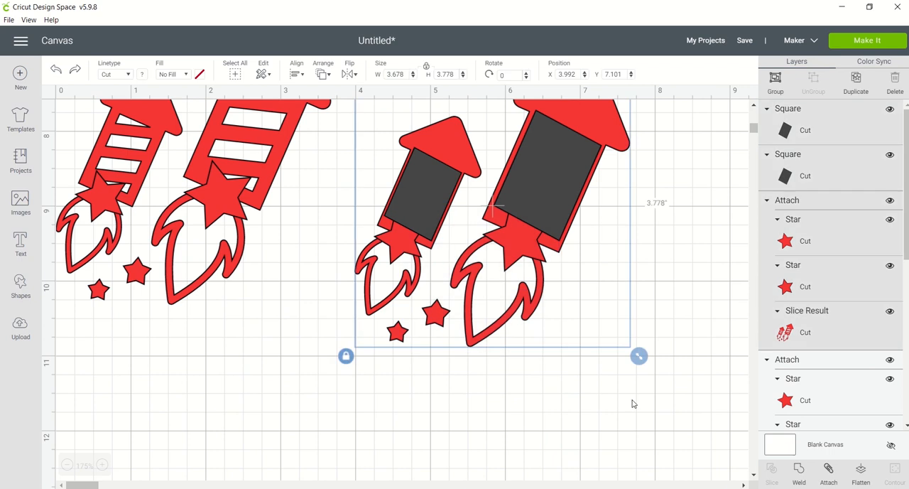
{"action": "left_click", "coordinate": [799, 472]}
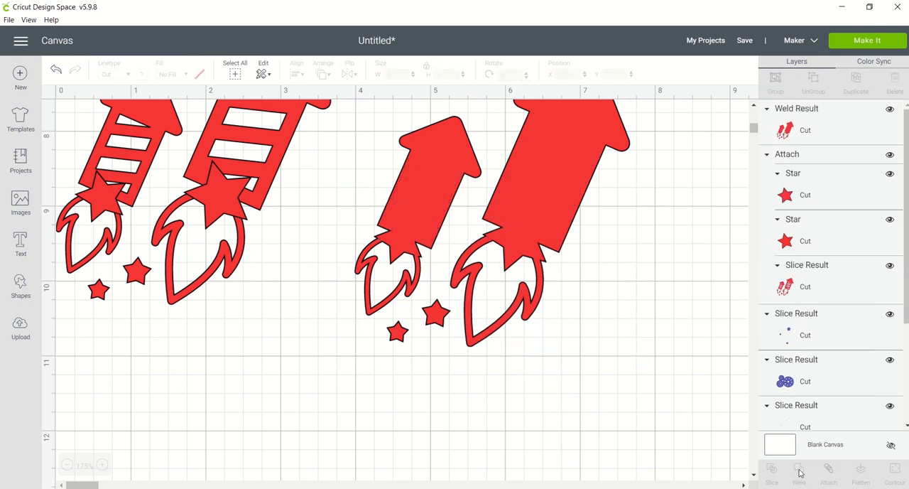
Duplicate the welded solid rockets and place the copy in the empty area below, at about X 1.754, Y 11.101.
{"action": "left_click", "coordinate": [502, 319]}
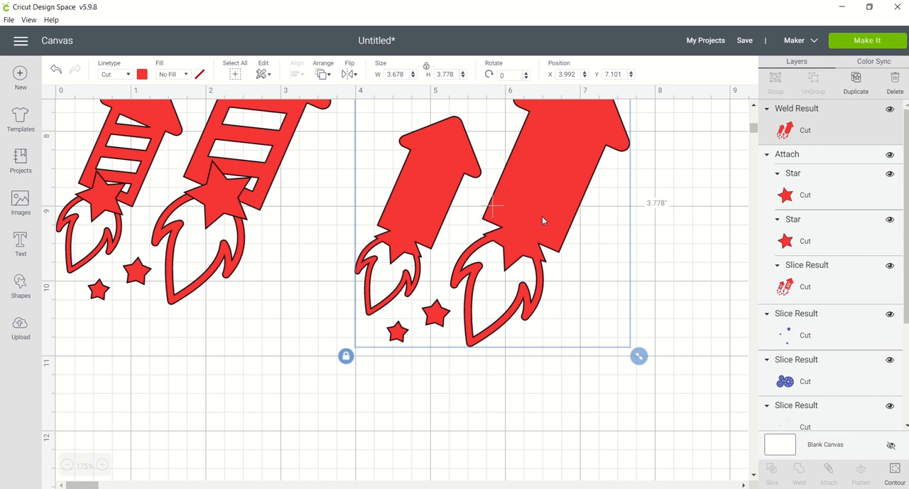
{"action": "key", "text": "ctrl+v"}
{"action": "left_click_drag", "start_coordinate": [541, 216], "coordinate": [367, 364]}
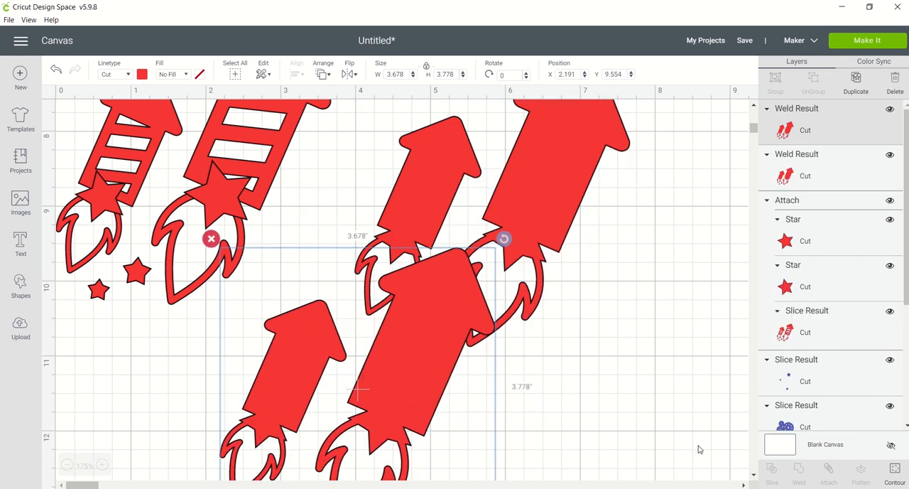
{"action": "scroll", "coordinate": [754, 475], "scroll_direction": "down", "scroll_amount": 5}
{"action": "left_click_drag", "start_coordinate": [406, 221], "coordinate": [370, 340]}
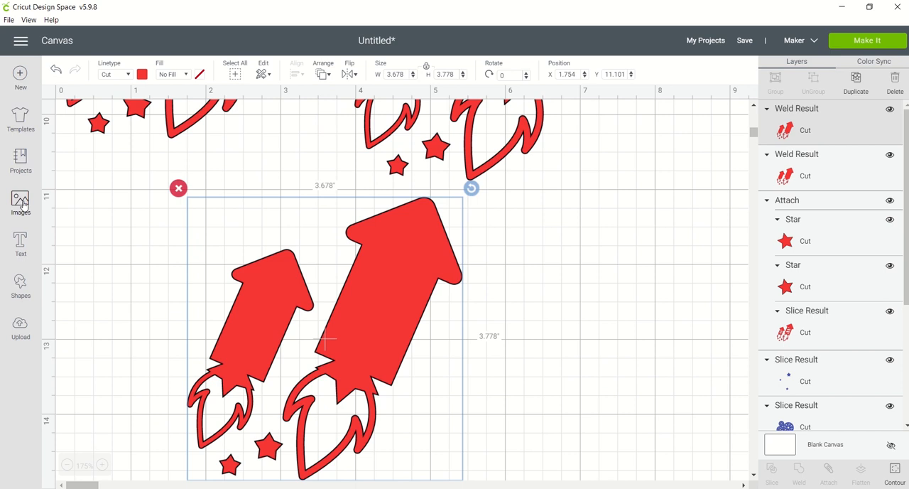
Insert a pentagon, shrink it to about 0.886 by 0.846 in, rotate it about 144.54°, and place it beside the lower small rocket.
{"action": "left_click", "coordinate": [21, 282]}
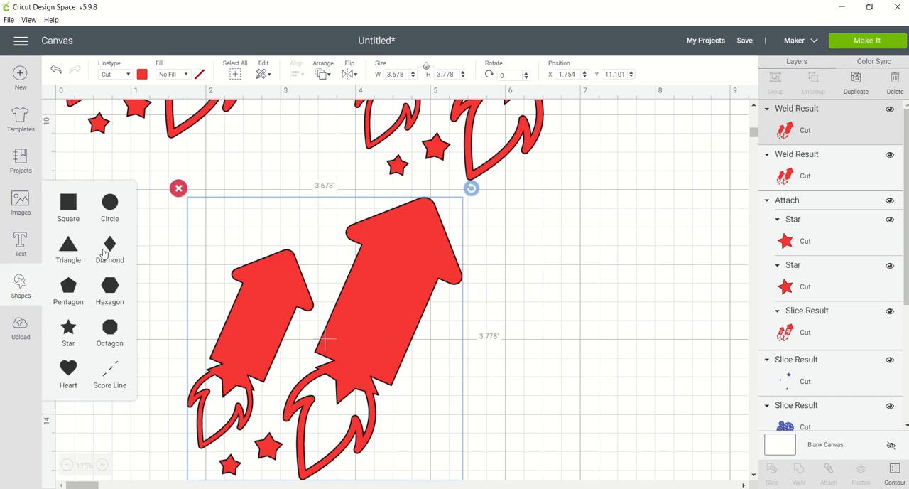
{"action": "left_click", "coordinate": [68, 288]}
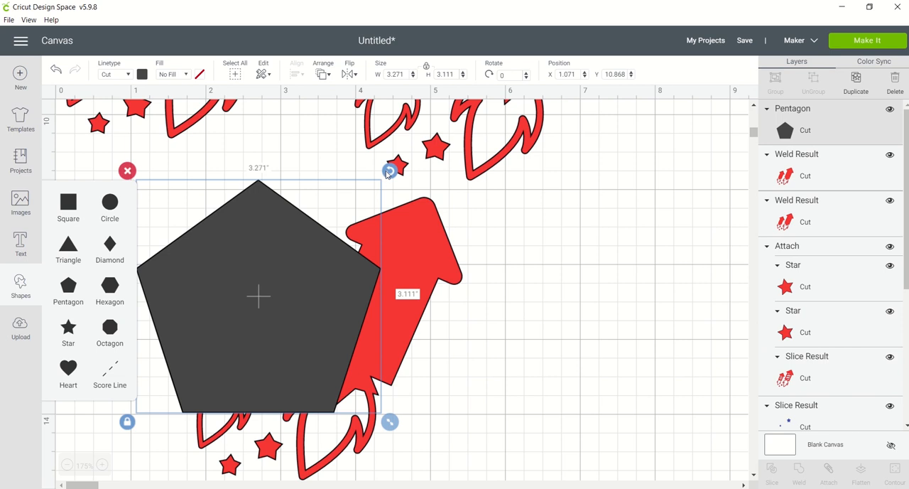
{"action": "left_click_drag", "start_coordinate": [388, 173], "coordinate": [387, 364]}
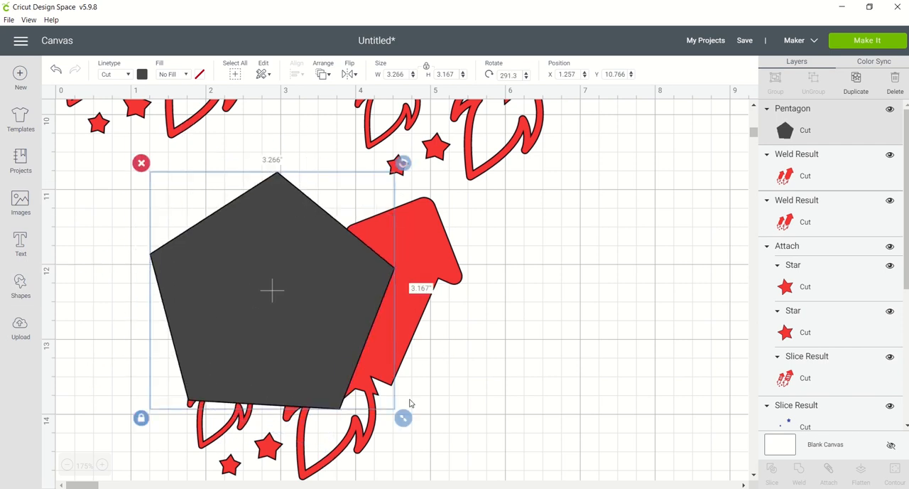
{"action": "left_click_drag", "start_coordinate": [402, 418], "coordinate": [225, 245]}
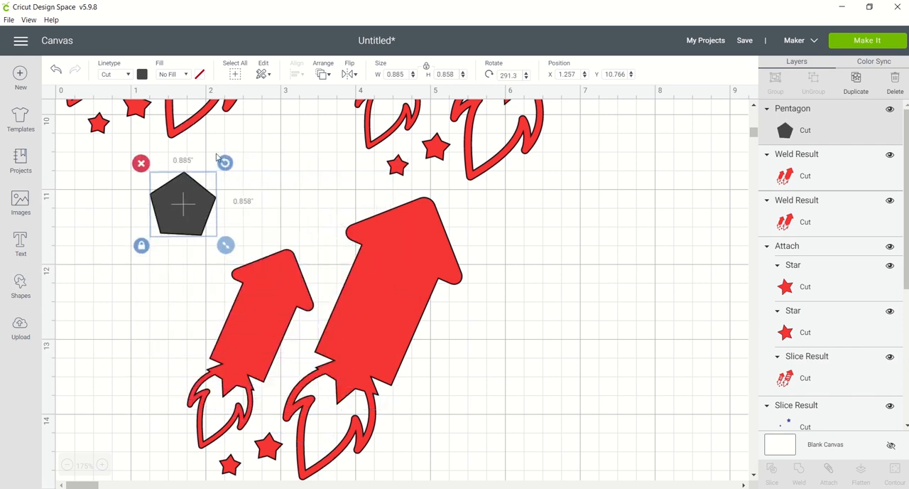
{"action": "left_click_drag", "start_coordinate": [224, 163], "coordinate": [154, 260]}
{"action": "left_click_drag", "start_coordinate": [199, 199], "coordinate": [170, 343]}
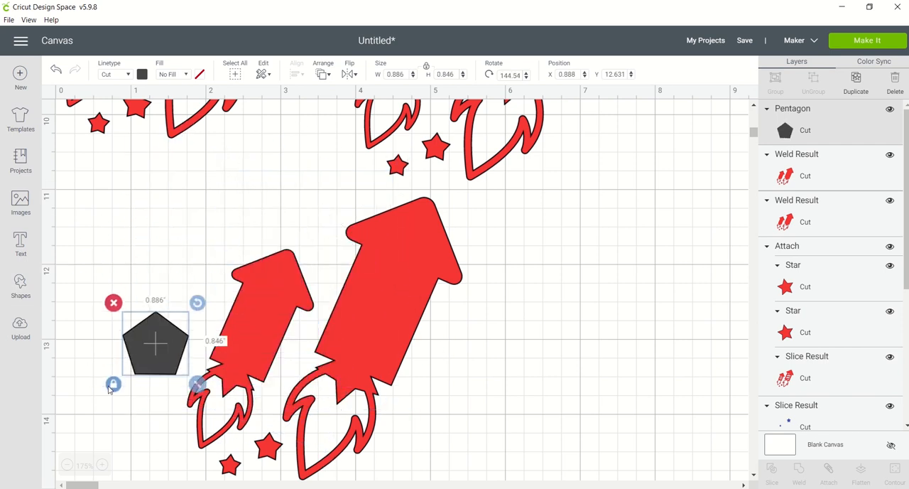
Move the lower solid rockets up slightly, then rotate and stretch the pentagon to cover the small rocket's flame.
{"action": "left_click_drag", "start_coordinate": [194, 295], "coordinate": [196, 268]}
{"action": "left_click", "coordinate": [149, 351]}
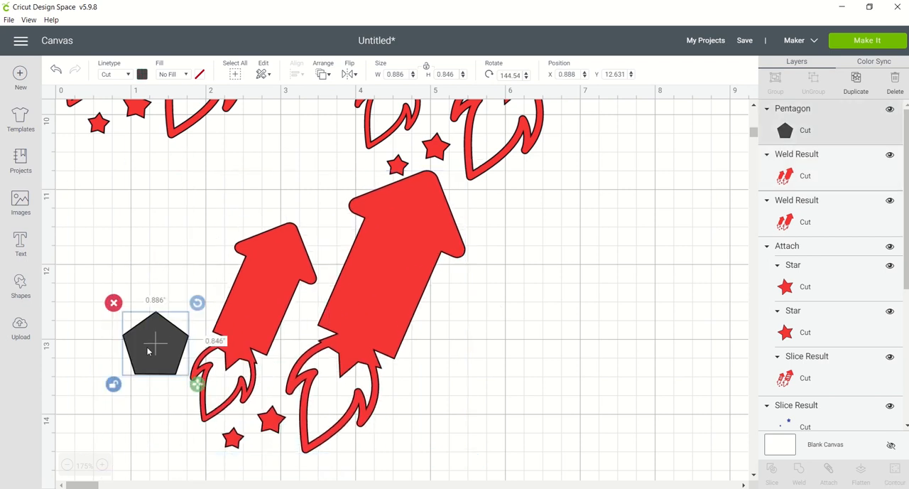
{"action": "left_click_drag", "start_coordinate": [197, 302], "coordinate": [112, 368]}
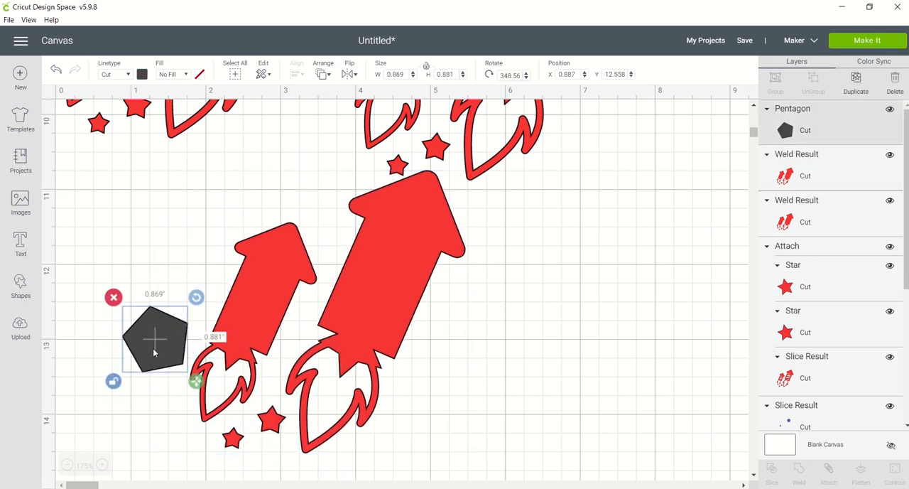
{"action": "left_click_drag", "start_coordinate": [162, 354], "coordinate": [229, 410]}
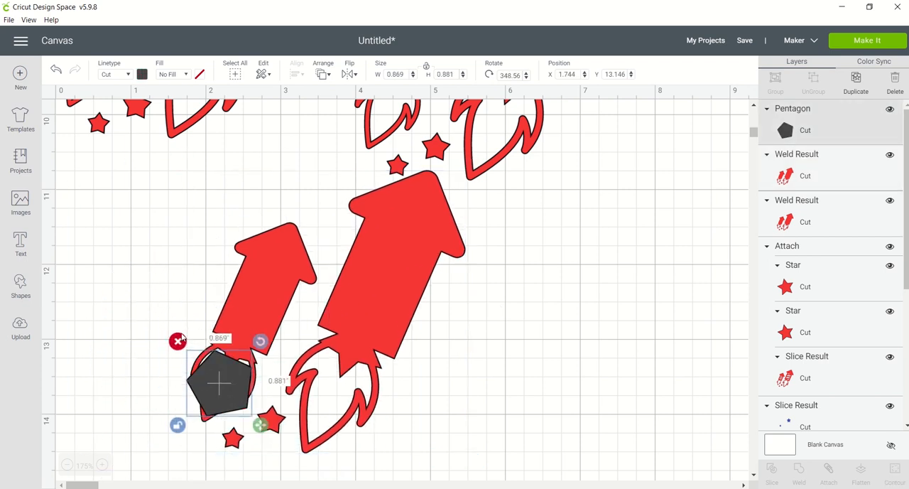
{"action": "left_click_drag", "start_coordinate": [265, 429], "coordinate": [267, 406]}
{"action": "left_click_drag", "start_coordinate": [217, 367], "coordinate": [225, 367]}
Duplicate the pentagon, enlarge the copy to about 0.941 by 1.147 in, and place it over the large rocket's flame.
{"action": "key", "text": "ctrl+d"}
{"action": "left_click_drag", "start_coordinate": [263, 401], "coordinate": [331, 370]}
{"action": "left_click_drag", "start_coordinate": [370, 414], "coordinate": [426, 427]}
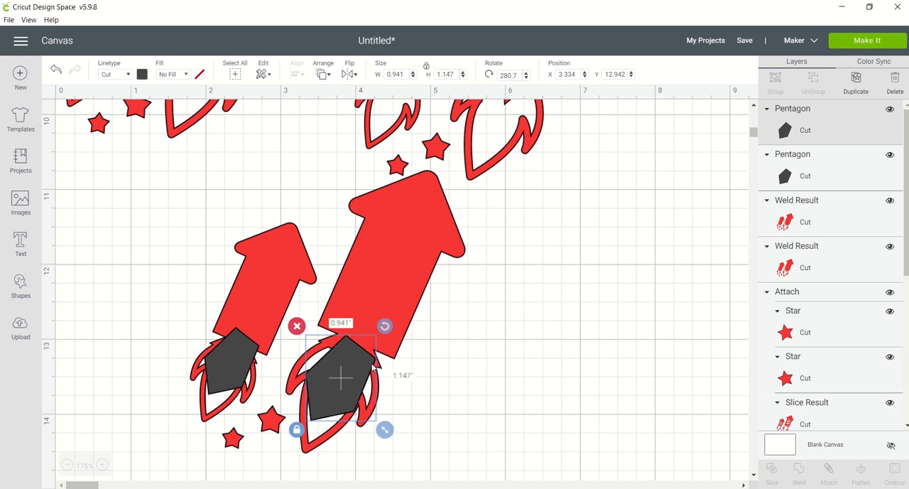
{"action": "left_click_drag", "start_coordinate": [363, 369], "coordinate": [368, 366]}
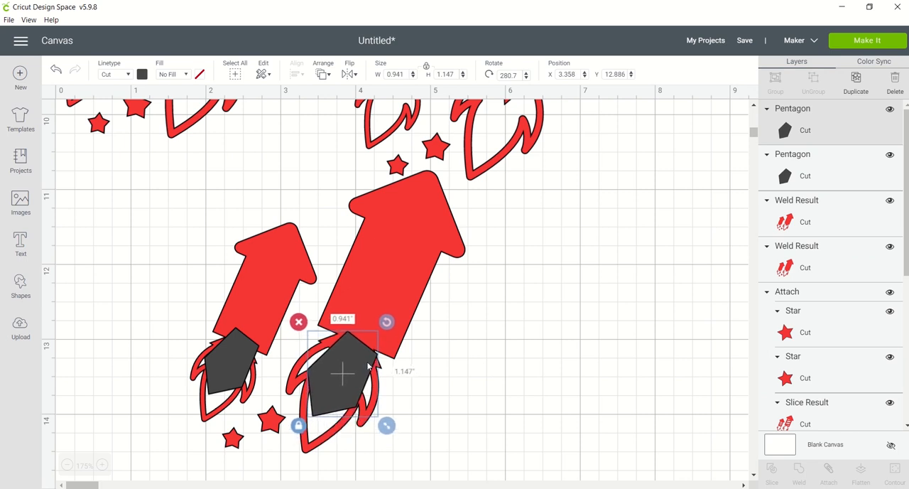
{"action": "left_click", "coordinate": [142, 314]}
Insert a diamond, shrink it to about 0.504 by 0.874 in, rotate it about 24.68°, and fit it inside the small flame's lower tip.
{"action": "left_click", "coordinate": [21, 284]}
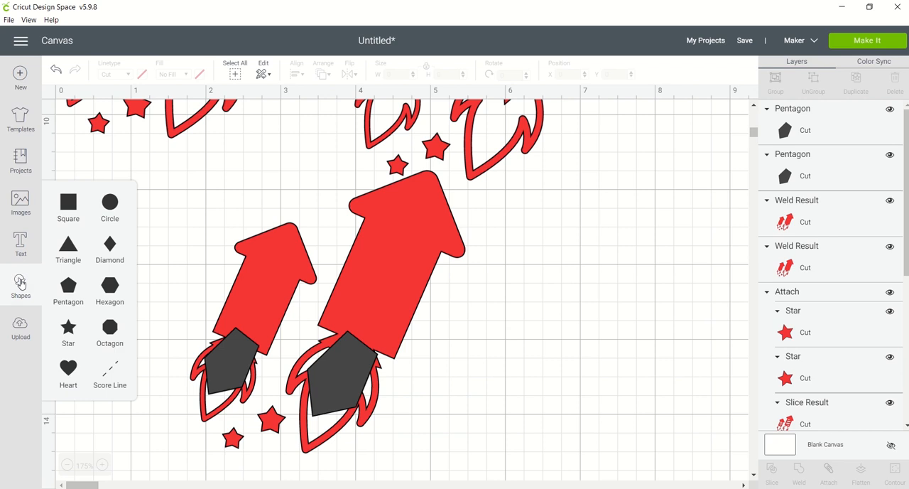
{"action": "left_click", "coordinate": [108, 246]}
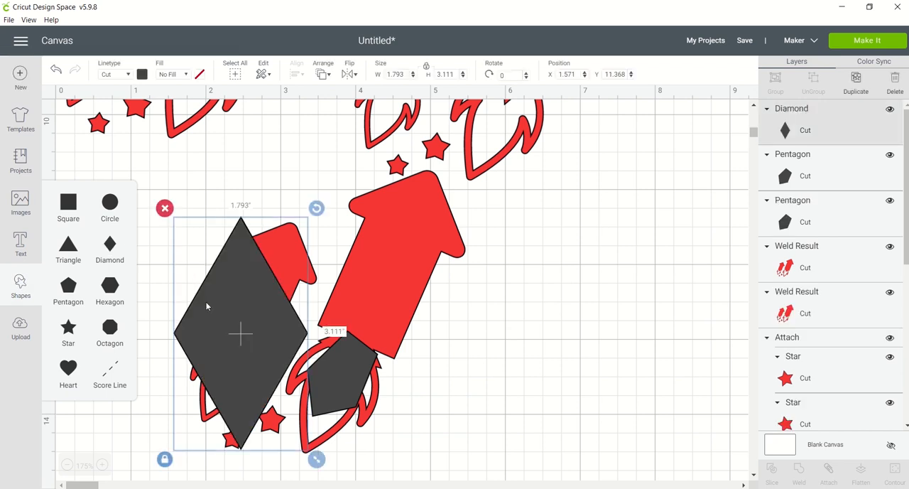
{"action": "left_click_drag", "start_coordinate": [317, 460], "coordinate": [232, 311]}
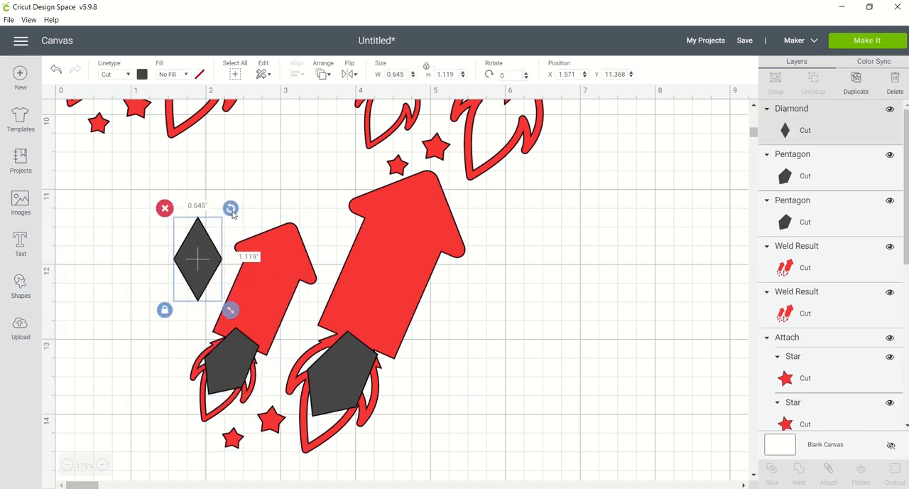
{"action": "left_click_drag", "start_coordinate": [233, 210], "coordinate": [238, 362]}
{"action": "left_click_drag", "start_coordinate": [254, 425], "coordinate": [248, 418]}
{"action": "left_click_drag", "start_coordinate": [221, 376], "coordinate": [225, 382]}
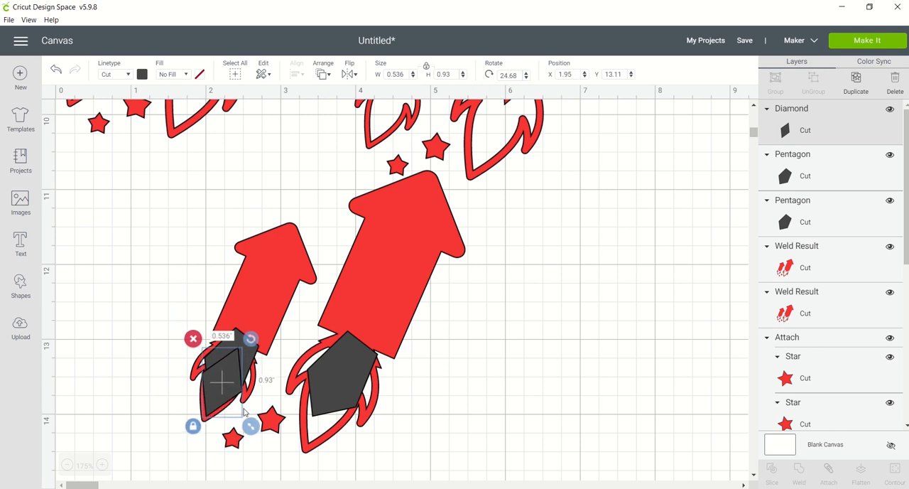
{"action": "left_click_drag", "start_coordinate": [252, 427], "coordinate": [248, 424]}
{"action": "left_click_drag", "start_coordinate": [230, 392], "coordinate": [230, 393]}
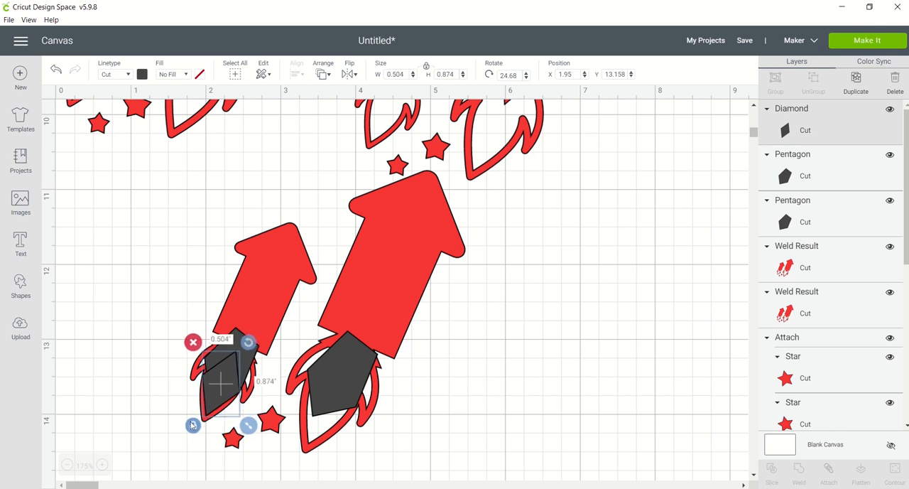
Duplicate the diamond and enlarge the copy to about 0.588 by 1.088 in over the large flame's lower tip.
{"action": "left_click_drag", "start_coordinate": [249, 425], "coordinate": [320, 389]}
{"action": "key", "text": "ctrl+d"}
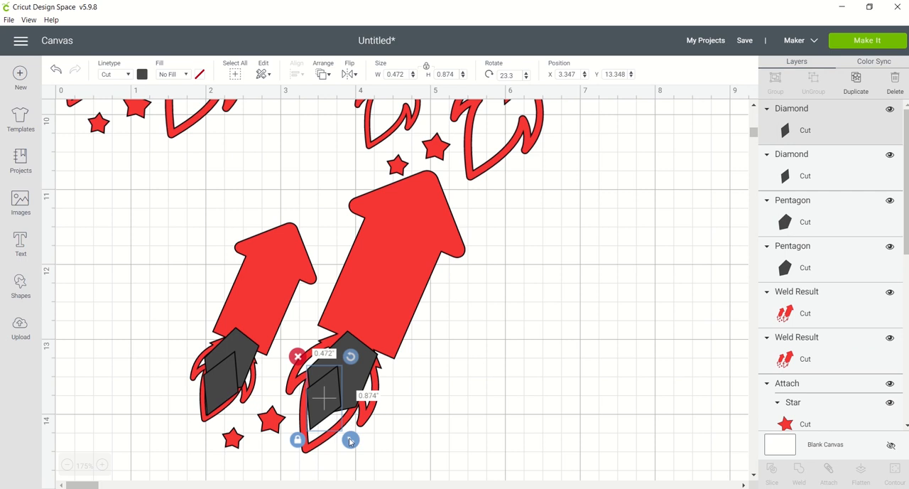
{"action": "left_click_drag", "start_coordinate": [350, 439], "coordinate": [359, 455]}
{"action": "left_click_drag", "start_coordinate": [325, 427], "coordinate": [323, 428]}
Duplicate the small flame's diamond, rotate it to about 43.63°, and shrink it to about 0.203 by 0.213 in over the left flame tip.
{"action": "left_click", "coordinate": [223, 371]}
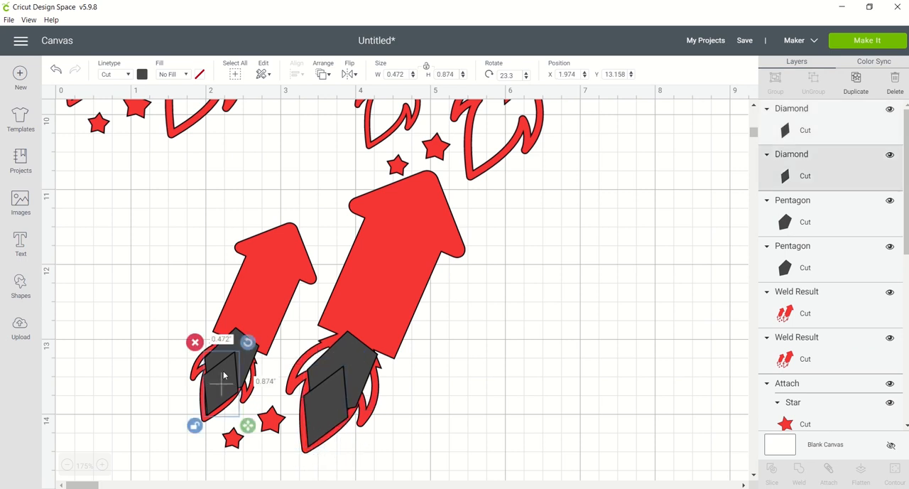
{"action": "key", "text": "ctrl+d"}
{"action": "left_click_drag", "start_coordinate": [245, 411], "coordinate": [144, 319]}
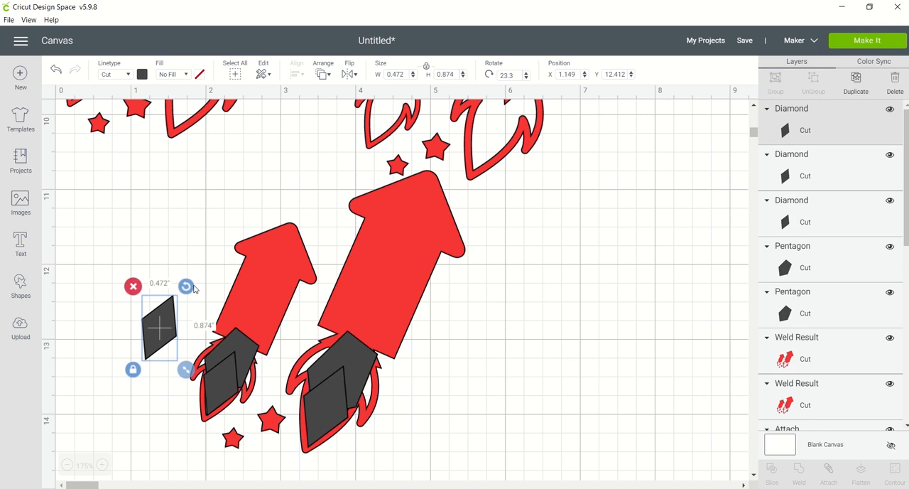
{"action": "left_click_drag", "start_coordinate": [186, 285], "coordinate": [197, 295]}
{"action": "left_click_drag", "start_coordinate": [186, 360], "coordinate": [212, 361]}
Duplicate the tiny diamond, reshape it to about 0.16 by 0.291 in, rotated about 7.42°, and cover the small flame's right tip.
{"action": "key", "text": "ctrl+d"}
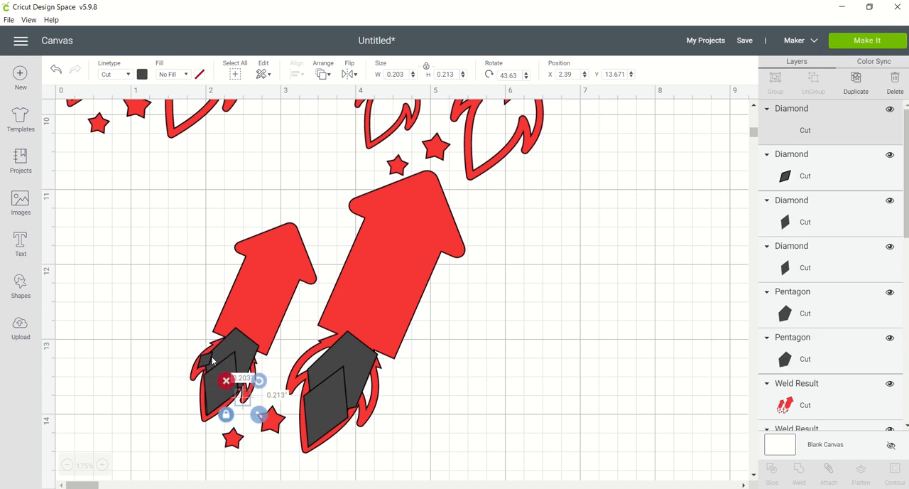
{"action": "mouse_move", "coordinate": [257, 381]}
{"action": "left_mouse_down"}
{"action": "mouse_move", "coordinate": [242, 374]}
{"action": "mouse_move", "coordinate": [248, 381]}
{"action": "mouse_move", "coordinate": [265, 358]}
{"action": "mouse_move", "coordinate": [248, 381]}
{"action": "left_mouse_up"}
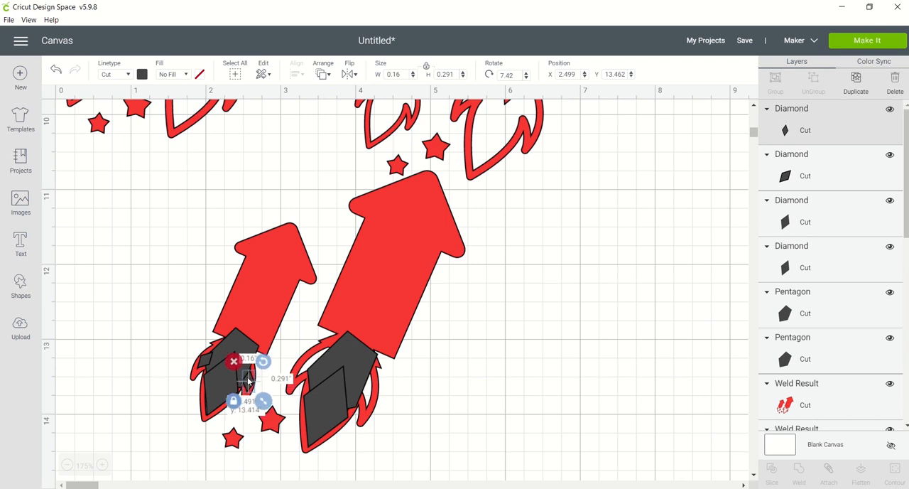
{"action": "key", "text": "ctrl+v"}
{"action": "left_click", "coordinate": [273, 398]}
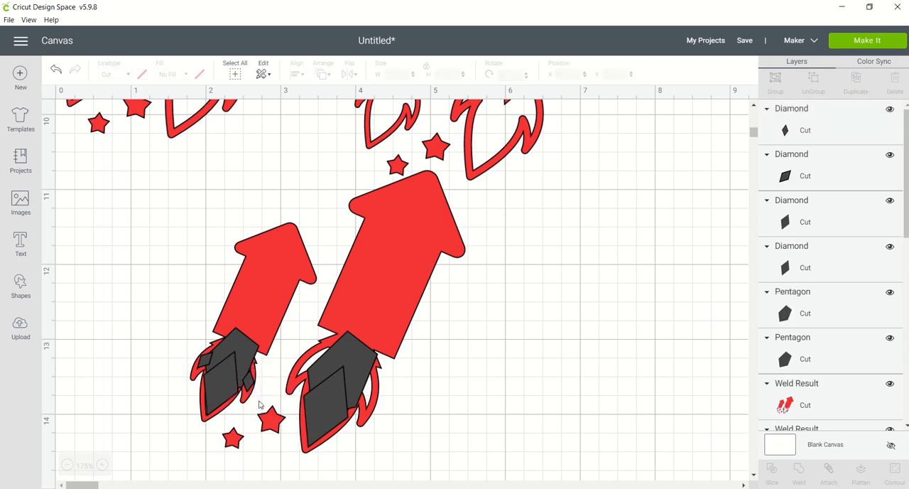
Paste another diamond, reshape it to about 0.452 by 0.408 in, rotated about 47.96°, and place it over the large flame's left tip.
{"action": "key", "text": "ctrl+v"}
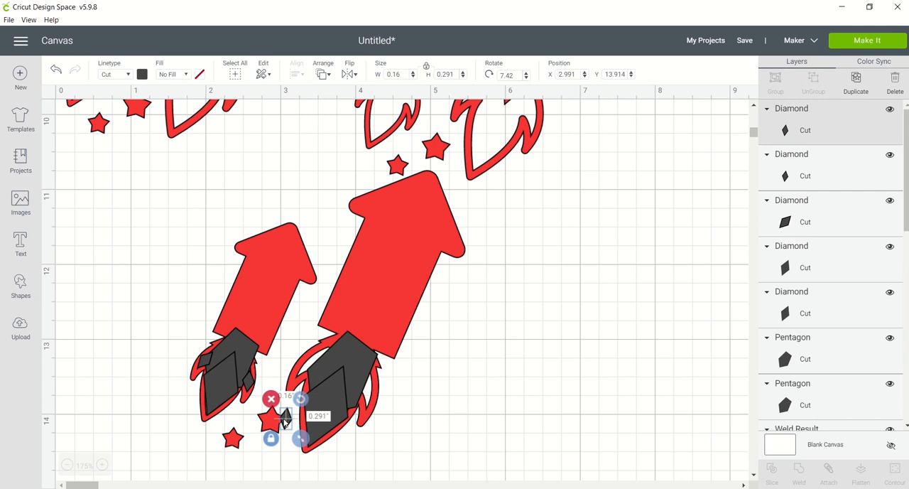
{"action": "left_click_drag", "start_coordinate": [284, 419], "coordinate": [360, 380]}
{"action": "left_click_drag", "start_coordinate": [359, 344], "coordinate": [349, 331]}
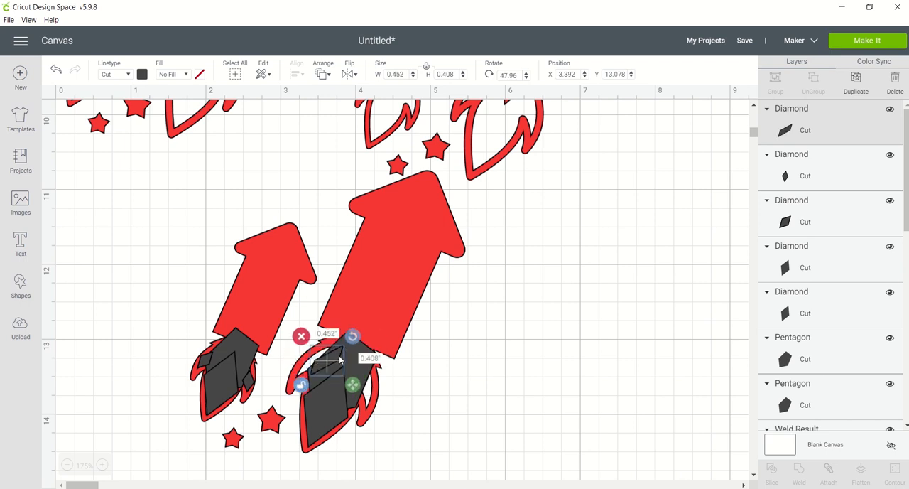
{"action": "left_click_drag", "start_coordinate": [339, 360], "coordinate": [323, 360]}
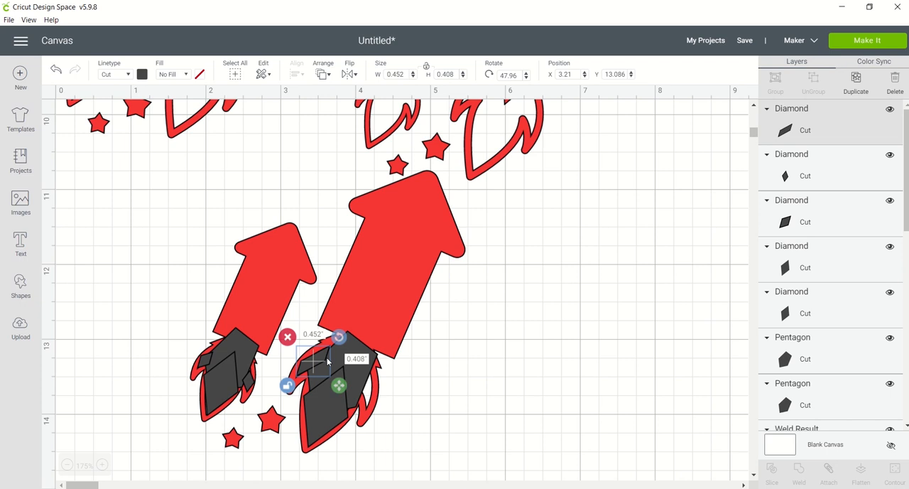
Copy that diamond, reshape the copy to about 0.217 by 0.609 in, rotated about 0.3°, and cover the large flame's right tip.
{"action": "key", "text": "ctrl+c"}
{"action": "key", "text": "ctrl+v"}
{"action": "left_click_drag", "start_coordinate": [377, 374], "coordinate": [370, 391]}
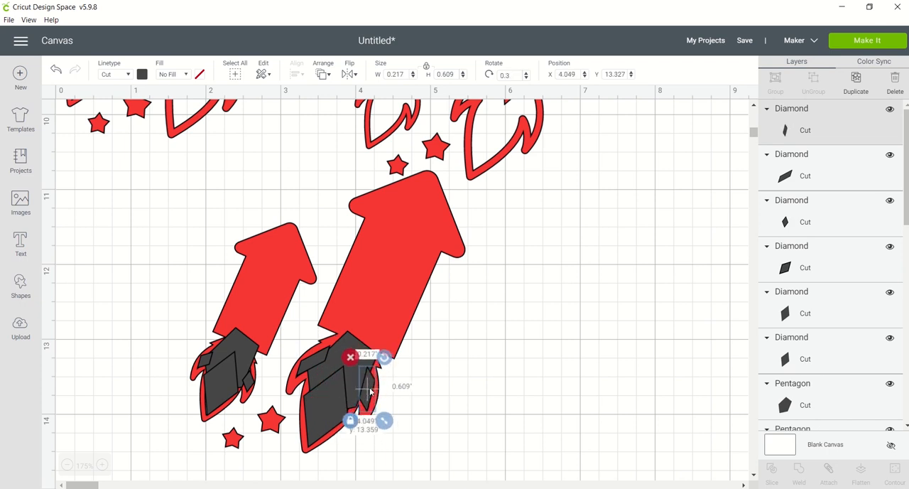
{"action": "left_click", "coordinate": [430, 380]}
Shrink the large flame's pentagon slightly and weld all the pentagons and diamonds to the lower solid rockets.
{"action": "left_click_drag", "start_coordinate": [526, 377], "coordinate": [393, 392]}
{"action": "left_click", "coordinate": [352, 360]}
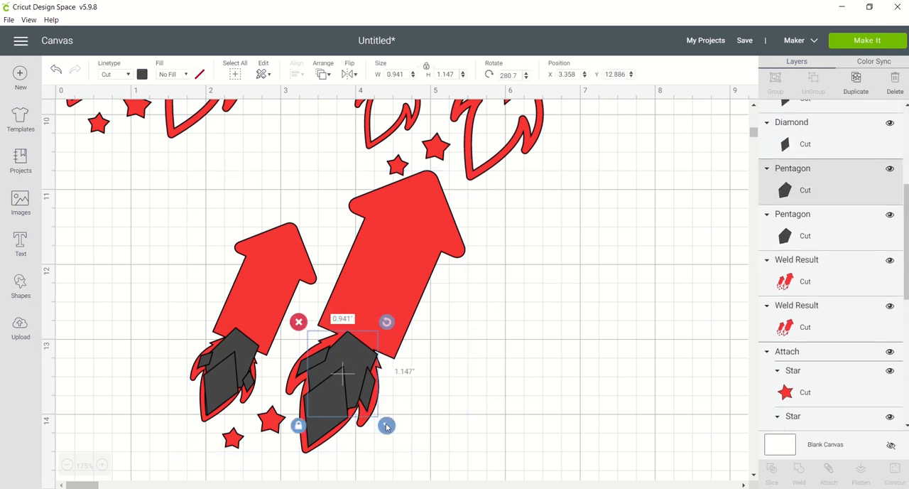
{"action": "mouse_move", "coordinate": [386, 425]}
{"action": "left_mouse_down"}
{"action": "mouse_move", "coordinate": [370, 422]}
{"action": "mouse_move", "coordinate": [385, 421]}
{"action": "left_mouse_up"}
{"action": "left_click", "coordinate": [365, 393]}
{"action": "left_click", "coordinate": [377, 415]}
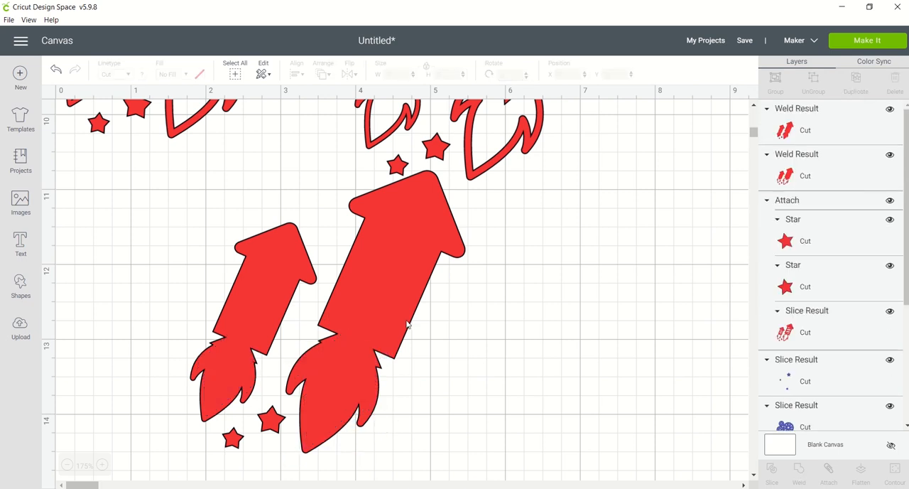
{"action": "left_click", "coordinate": [406, 324]}
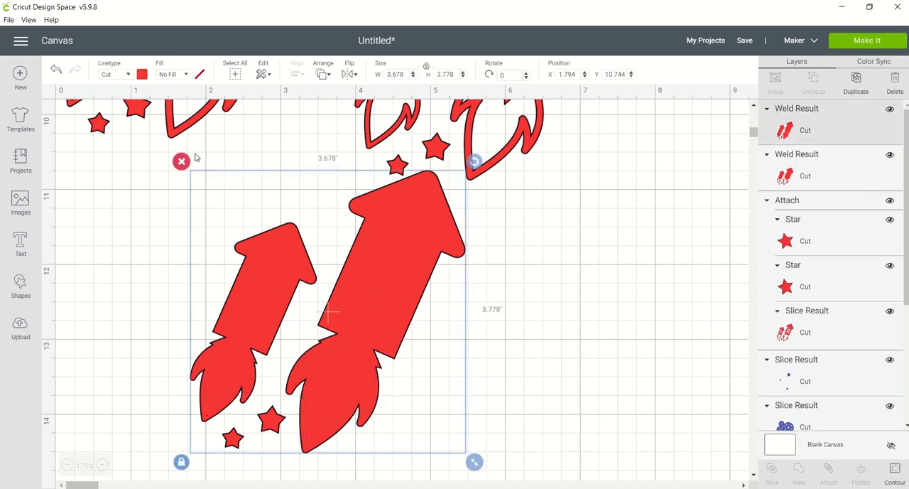
Change the fully filled welded rockets' material color to golden yellow.
{"action": "left_click", "coordinate": [142, 75]}
{"action": "left_click", "coordinate": [229, 153]}
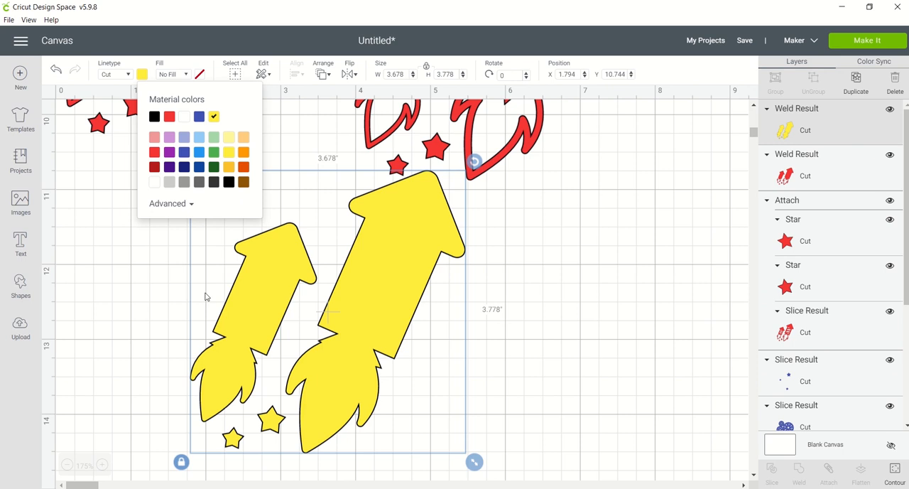
{"action": "left_click", "coordinate": [229, 168]}
{"action": "left_click", "coordinate": [143, 246]}
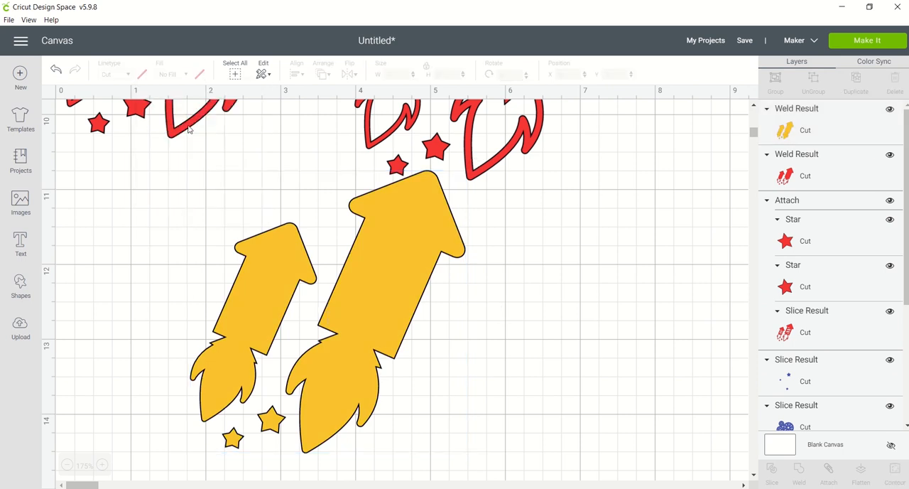
Bring the attached striped rockets to the front and align them over the yellow rockets at about X 1.786, Y 10.737.
{"action": "left_click_drag", "start_coordinate": [190, 129], "coordinate": [306, 381]}
{"action": "left_click", "coordinate": [301, 383]}
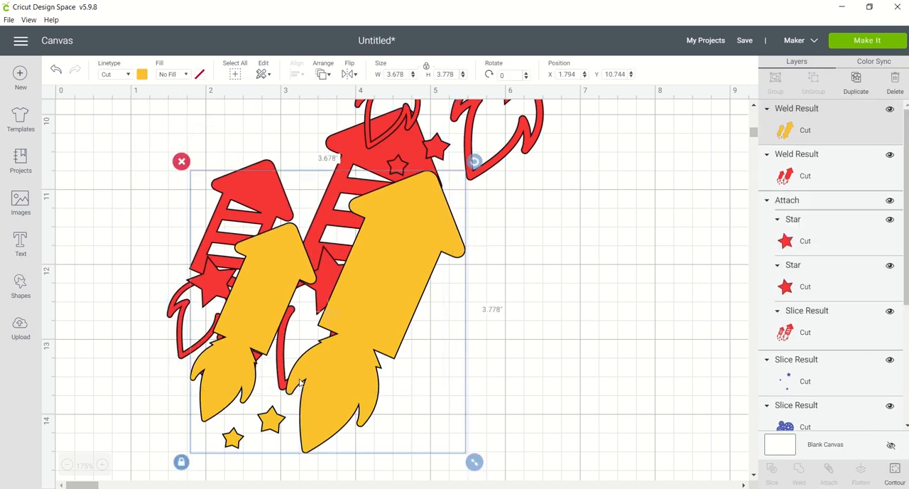
{"action": "left_click", "coordinate": [323, 75]}
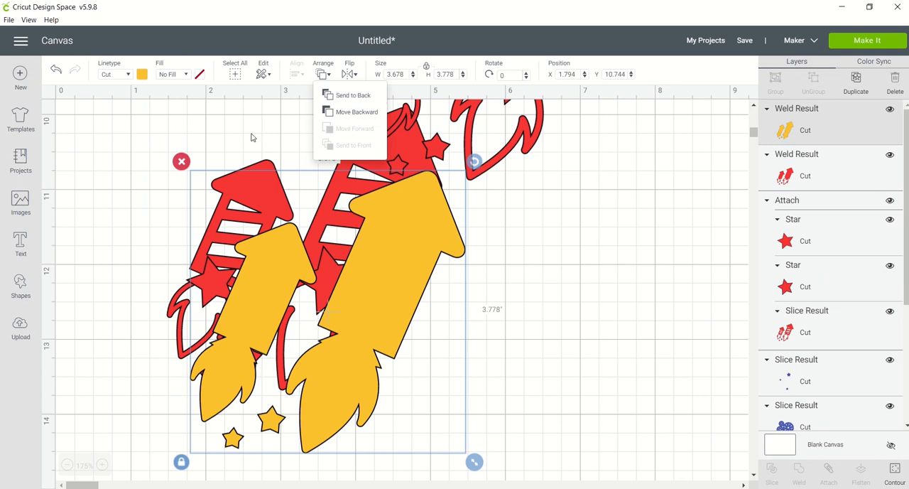
{"action": "left_click", "coordinate": [254, 177]}
{"action": "left_click", "coordinate": [273, 241]}
{"action": "left_click", "coordinate": [265, 158]}
{"action": "left_click", "coordinate": [322, 74]}
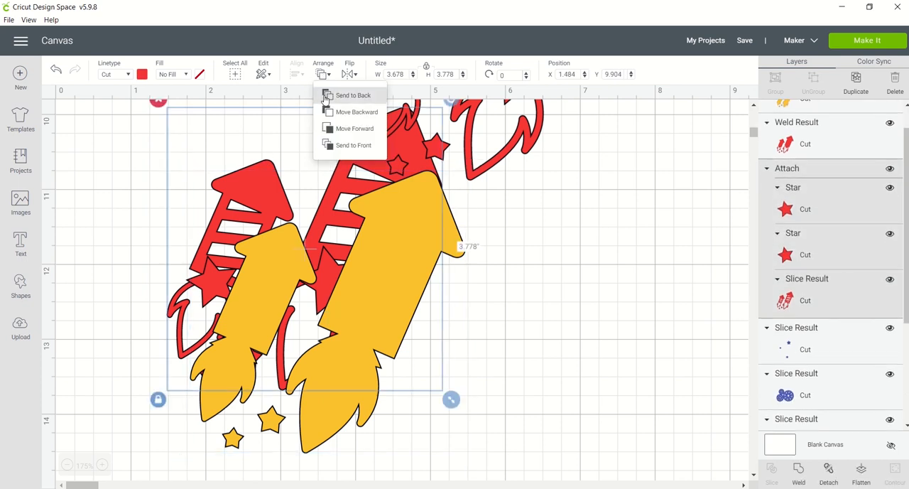
{"action": "left_click", "coordinate": [328, 145]}
{"action": "left_click_drag", "start_coordinate": [370, 156], "coordinate": [391, 217]}
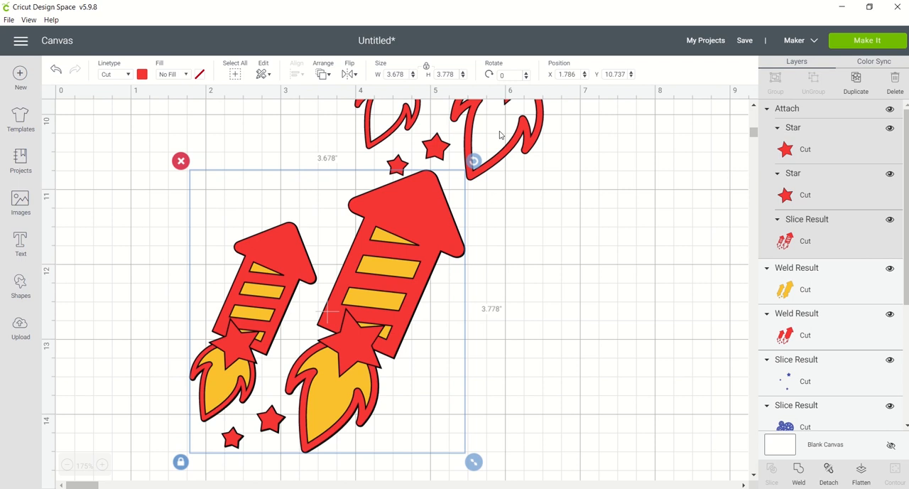
Place the solid red rockets beside the yellow ones at about X 5.198, Y 10.816, and move the striped rockets away to X -0.071, Y 9.277.
{"action": "left_click_drag", "start_coordinate": [503, 133], "coordinate": [612, 430]}
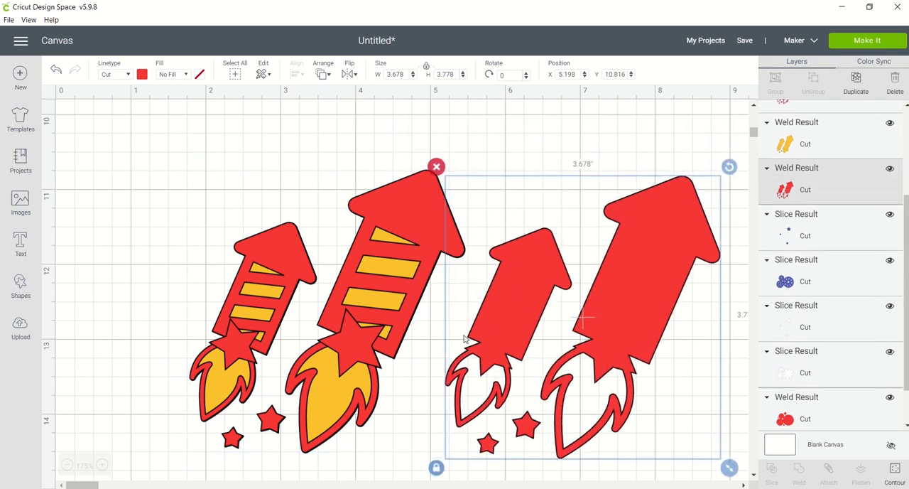
{"action": "left_click", "coordinate": [419, 213]}
{"action": "left_click_drag", "start_coordinate": [419, 219], "coordinate": [284, 109]}
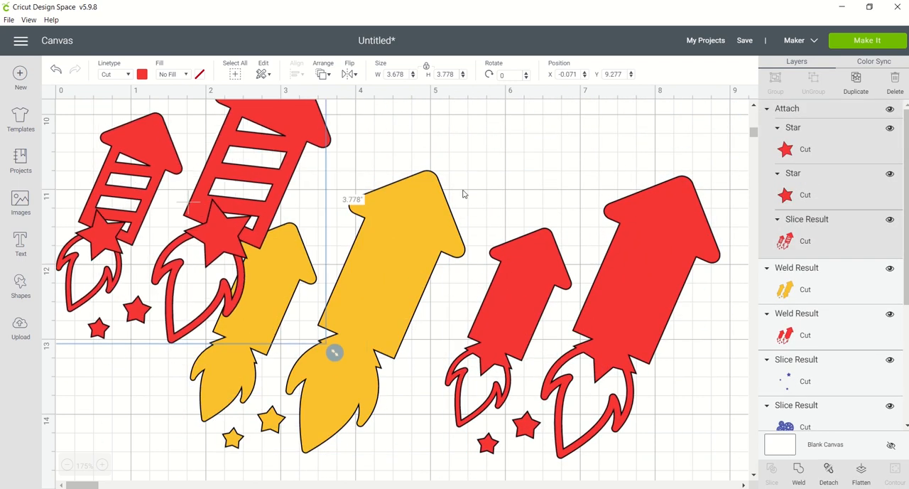
Shift the yellow rockets slightly, then bring the solid red rockets to the front over them at about X 2.175, Y 11.062.
{"action": "left_click_drag", "start_coordinate": [428, 233], "coordinate": [459, 259]}
{"action": "left_click_drag", "start_coordinate": [628, 247], "coordinate": [419, 254]}
{"action": "left_click", "coordinate": [323, 74]}
{"action": "left_click", "coordinate": [336, 135]}
Duplicate the attached striped rockets and place the copy beside the layered rockets at about X 5.627, Y 11.078.
{"action": "left_click", "coordinate": [301, 135]}
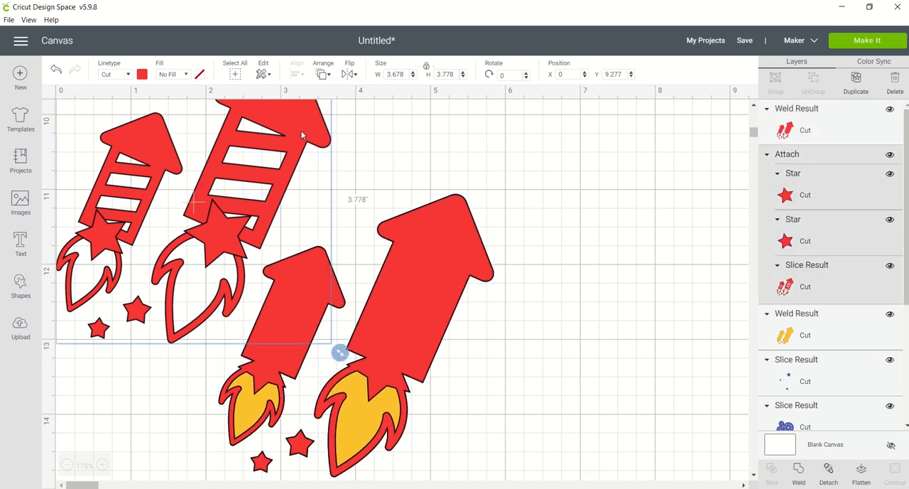
{"action": "key", "text": "ctrl+d"}
{"action": "left_click_drag", "start_coordinate": [346, 151], "coordinate": [731, 249]}
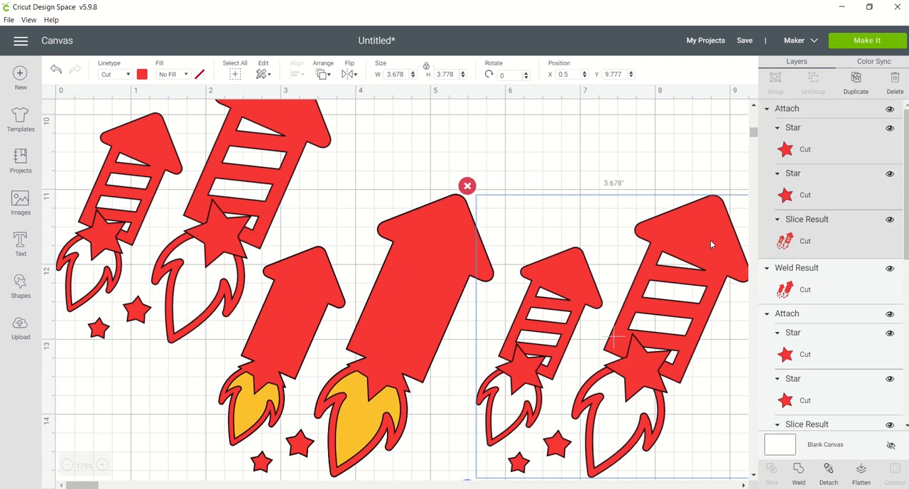
Recolor the solid welded rockets in the layered stack blue.
{"action": "right_click", "coordinate": [229, 240]}
{"action": "left_click", "coordinate": [178, 210]}
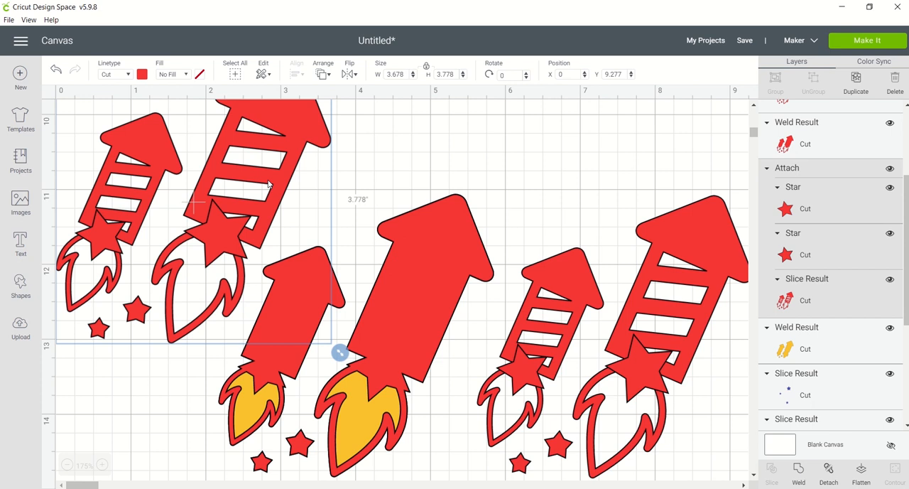
{"action": "left_click", "coordinate": [444, 277]}
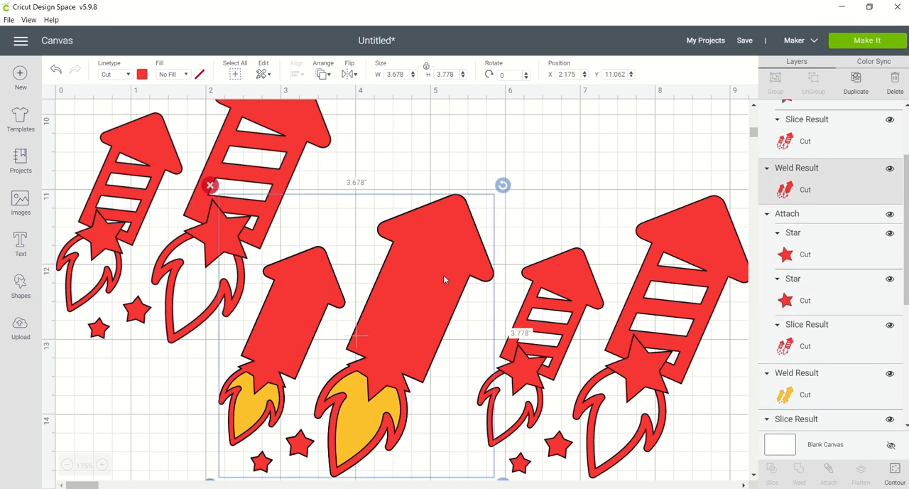
{"action": "left_click", "coordinate": [142, 73]}
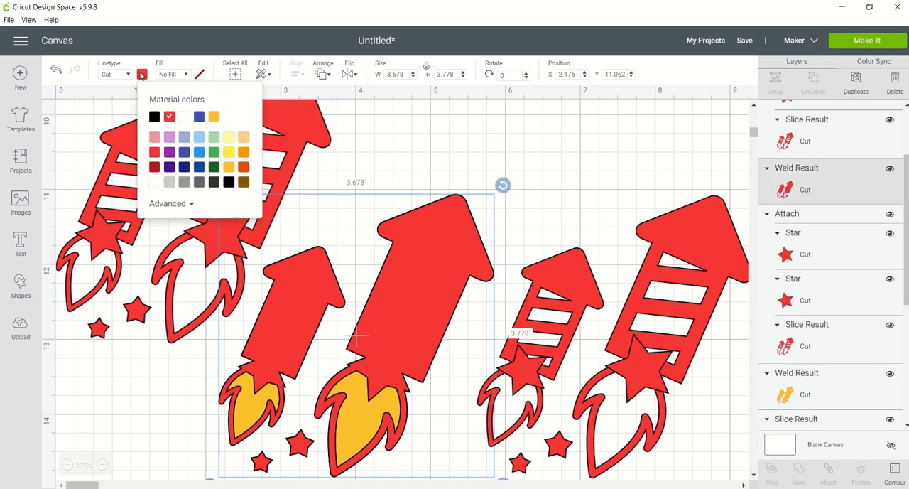
{"action": "left_click", "coordinate": [197, 120]}
Hide the large star in the original attached striped rockets and show it again.
{"action": "left_click", "coordinate": [301, 151]}
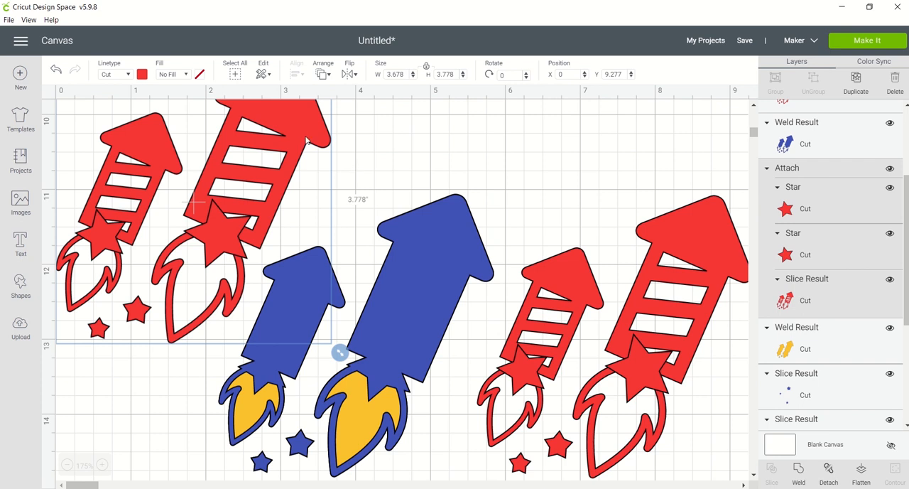
{"action": "left_click", "coordinate": [889, 188]}
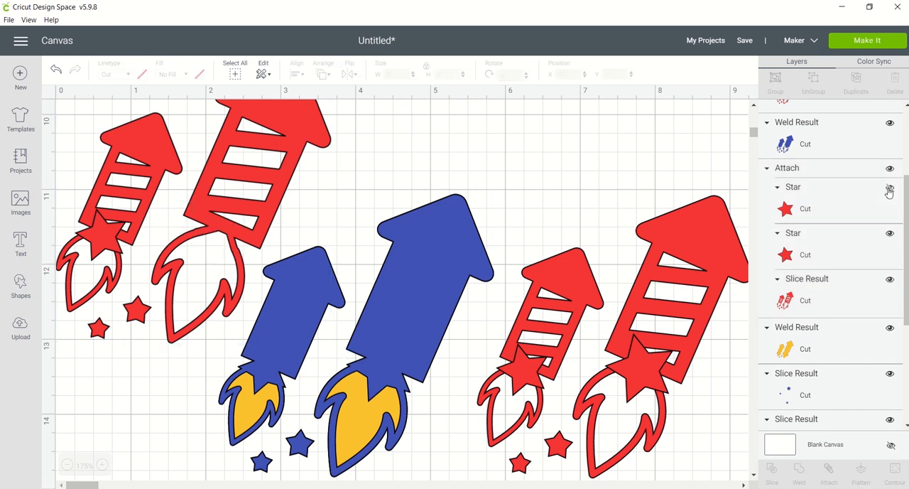
{"action": "left_click", "coordinate": [889, 189]}
{"action": "left_click", "coordinate": [889, 189]}
{"action": "left_click", "coordinate": [889, 189]}
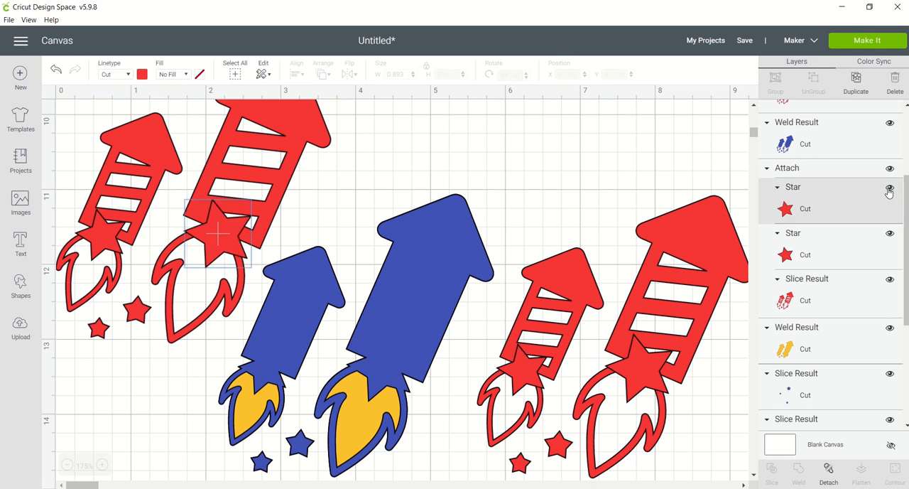
{"action": "left_click", "coordinate": [603, 151]}
Flatten the original attached striped rockets and move them toward the layered stack, to about X 0.476, Y 10.396.
{"action": "left_click", "coordinate": [315, 136]}
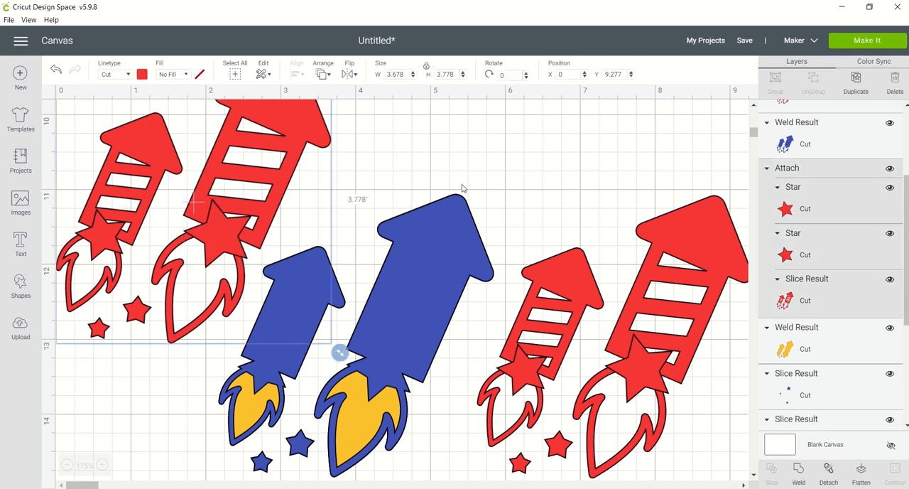
{"action": "left_click", "coordinate": [860, 470]}
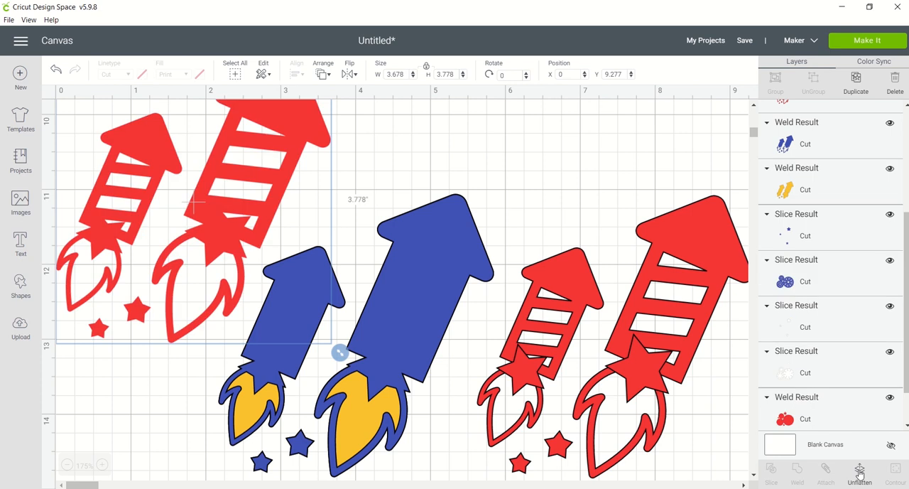
{"action": "left_click", "coordinate": [536, 168]}
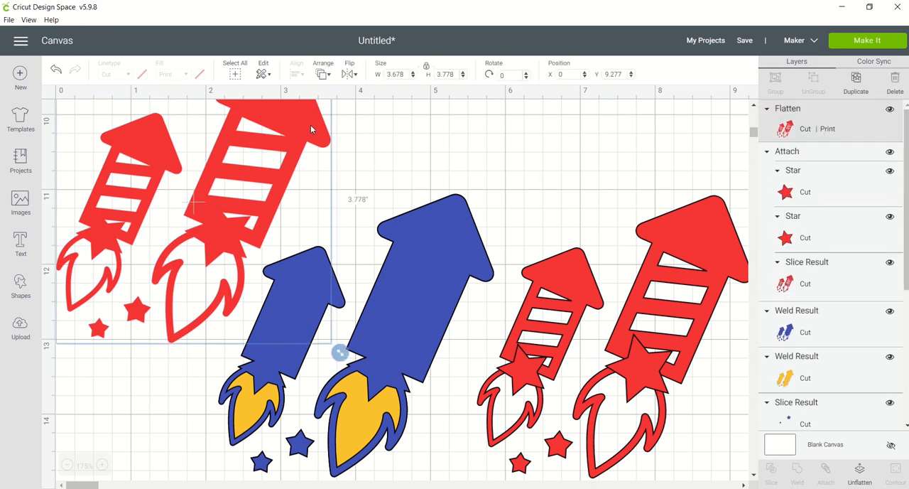
{"action": "left_click_drag", "start_coordinate": [310, 124], "coordinate": [358, 213]}
Recolor the solid blue rockets white and align the flattened striped rockets over them at about X 2.175, Y 11.063.
{"action": "mouse_move", "coordinate": [456, 263]}
{"action": "left_mouse_down"}
{"action": "mouse_move", "coordinate": [268, 140]}
{"action": "mouse_move", "coordinate": [453, 261]}
{"action": "left_mouse_up"}
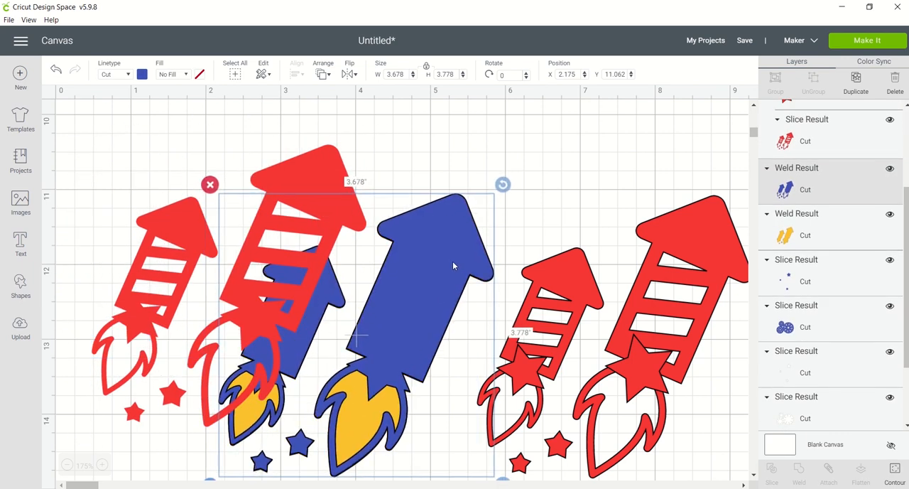
{"action": "left_click", "coordinate": [141, 74]}
{"action": "left_click", "coordinate": [183, 63]}
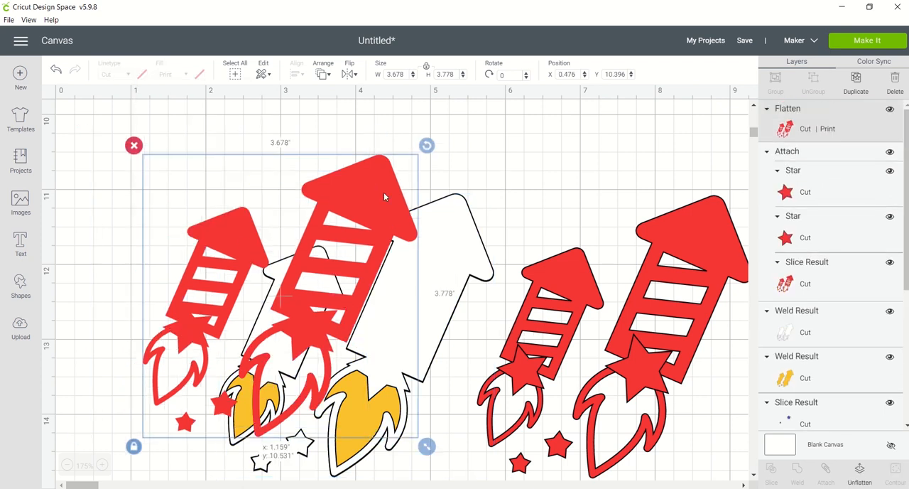
{"action": "left_click_drag", "start_coordinate": [383, 197], "coordinate": [441, 223]}
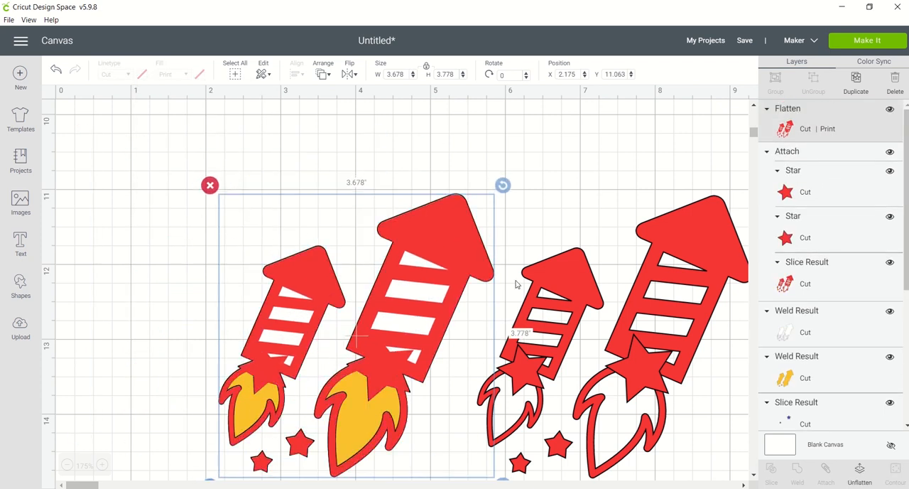
Try recoloring only the large star of the attached striped rockets copy blue, and restore the red.
{"action": "left_click", "coordinate": [587, 254]}
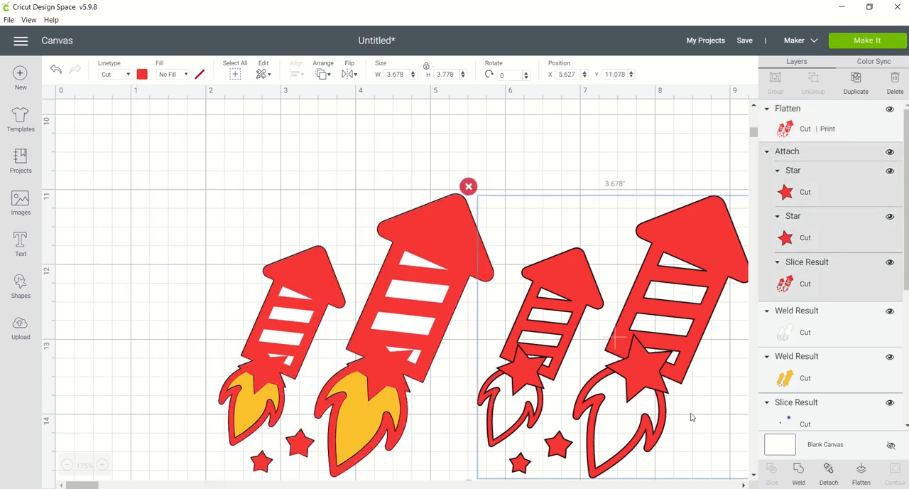
{"action": "left_click", "coordinate": [809, 197]}
{"action": "left_click", "coordinate": [142, 75]}
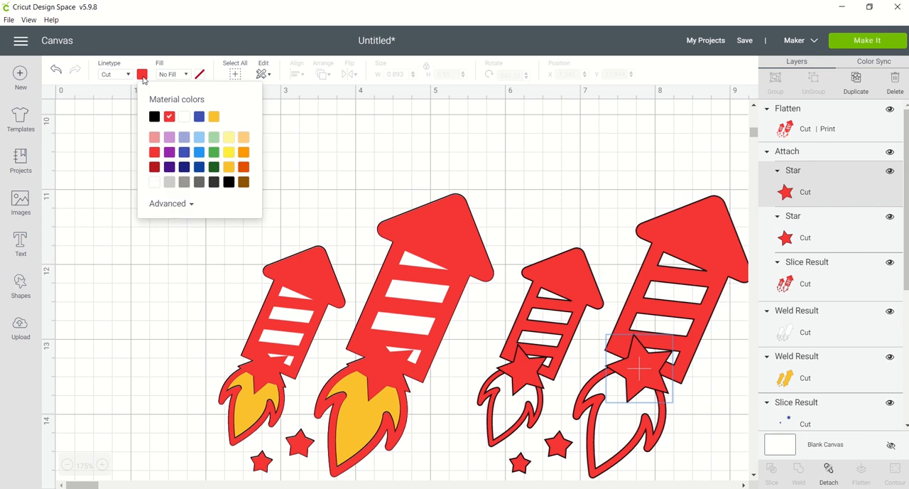
{"action": "left_click", "coordinate": [201, 119]}
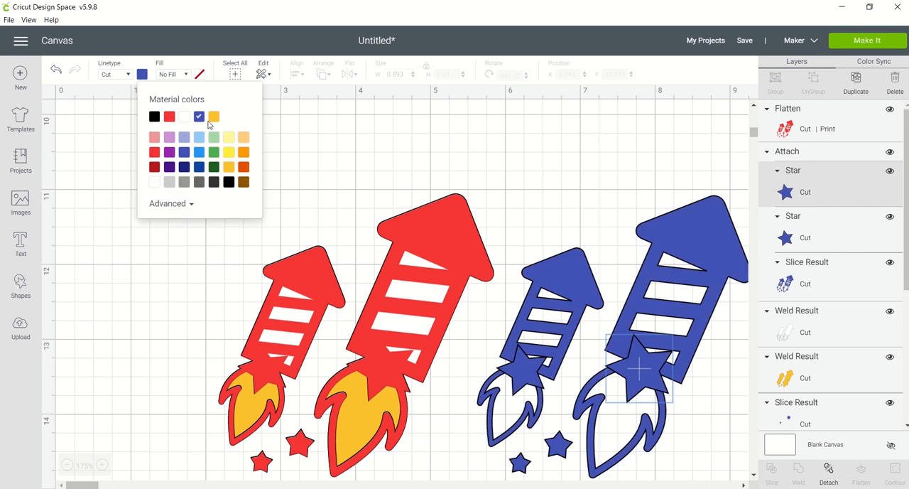
{"action": "left_click", "coordinate": [169, 118]}
Detach the striped rockets copy and recolor its large and small rocket stars blue.
{"action": "left_click", "coordinate": [829, 471]}
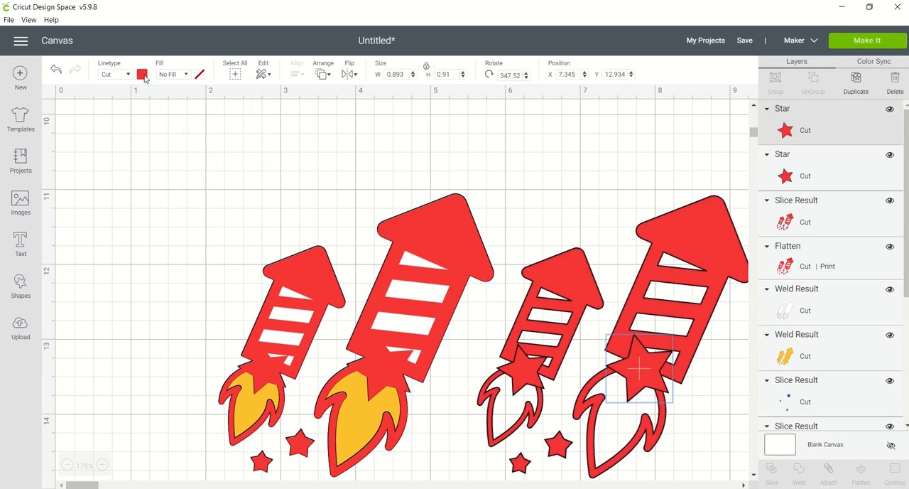
{"action": "left_click", "coordinate": [142, 74]}
{"action": "left_click", "coordinate": [202, 117]}
{"action": "left_click", "coordinate": [526, 364]}
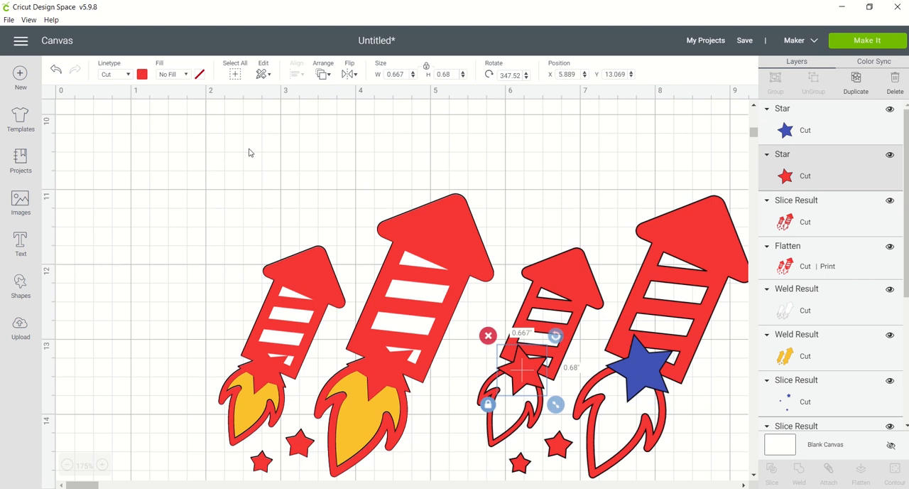
{"action": "left_click", "coordinate": [142, 74]}
{"action": "left_click", "coordinate": [198, 117]}
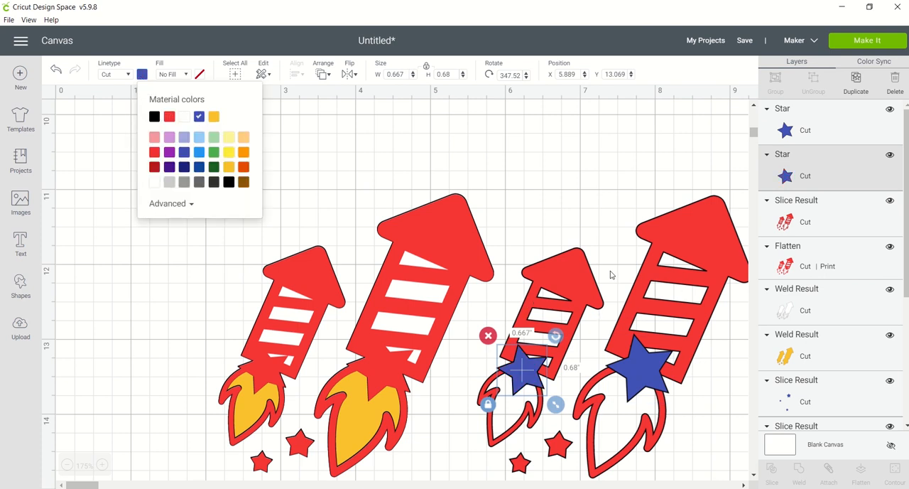
Hide the contours of the two small loose stars in the detached striped rockets.
{"action": "left_click", "coordinate": [563, 202]}
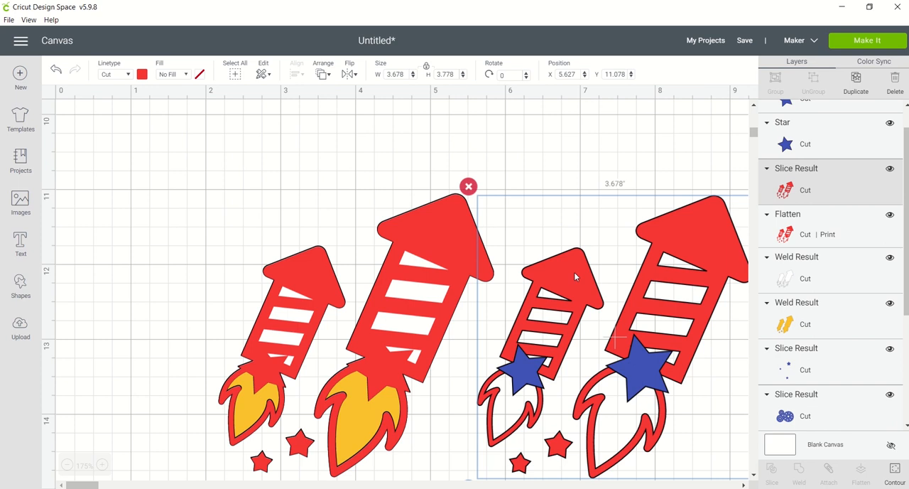
{"action": "left_click", "coordinate": [569, 171]}
{"action": "left_click_drag", "start_coordinate": [556, 163], "coordinate": [554, 409]}
{"action": "left_click_drag", "start_coordinate": [506, 161], "coordinate": [686, 436]}
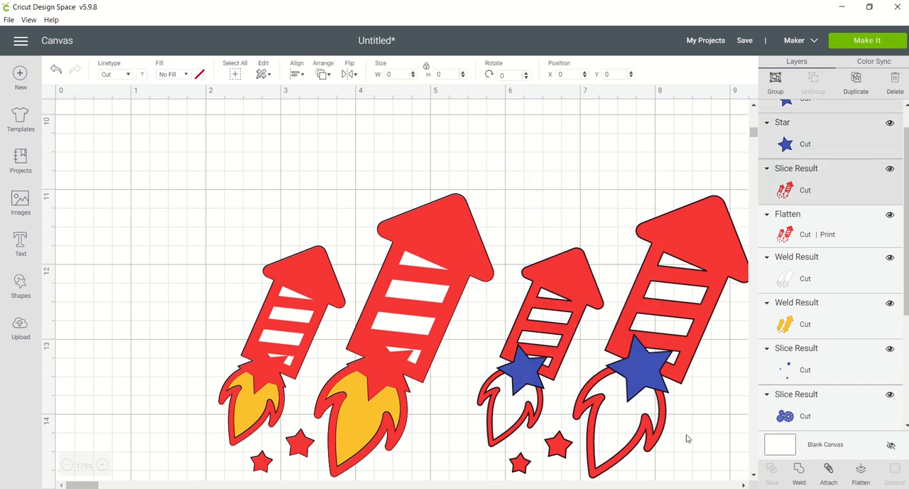
{"action": "left_click", "coordinate": [611, 165]}
{"action": "left_click", "coordinate": [548, 459]}
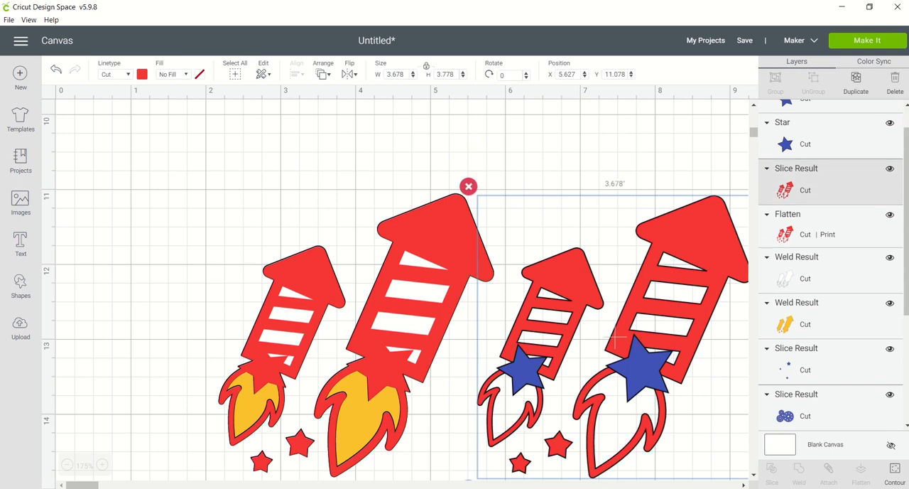
{"action": "left_click", "coordinate": [895, 472]}
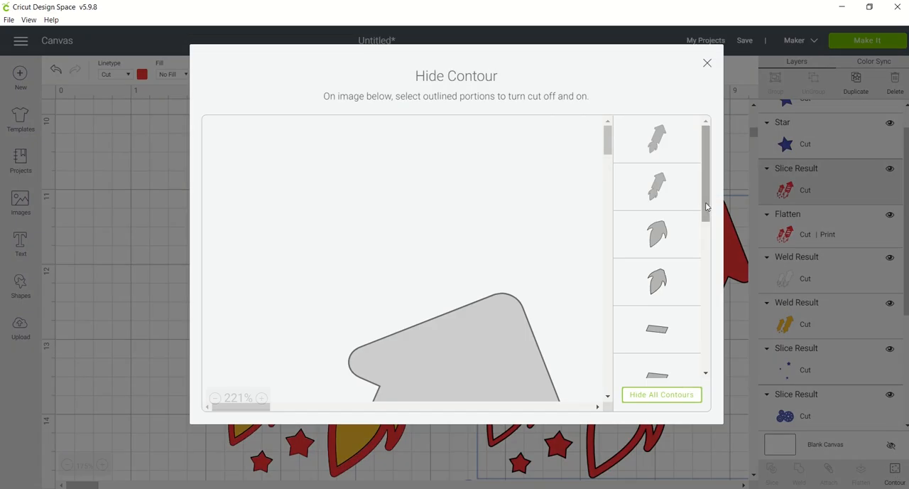
{"action": "left_click_drag", "start_coordinate": [708, 205], "coordinate": [727, 345]}
{"action": "scroll", "coordinate": [707, 334], "scroll_direction": "down", "scroll_amount": 1}
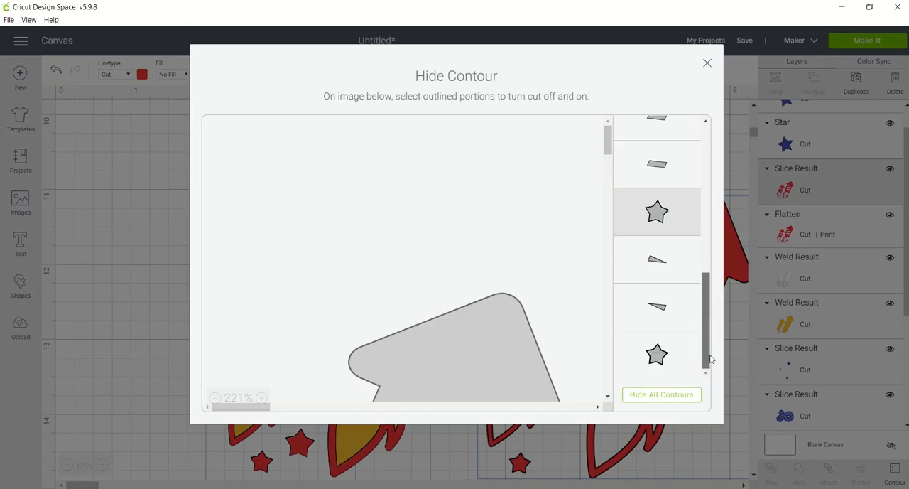
{"action": "left_click", "coordinate": [707, 63]}
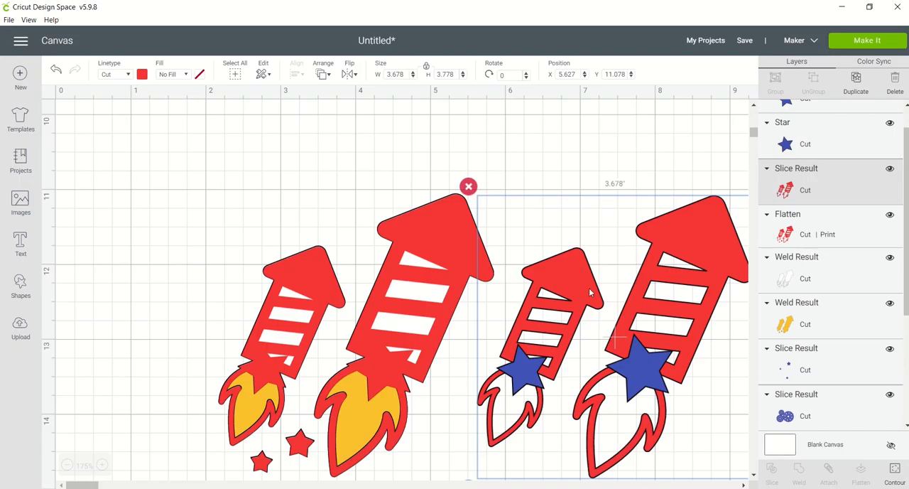
Duplicate the striped rockets, move the duplicate to about X 6.524, Y 12.809, and shift the original upward off the blue stars.
{"action": "key", "text": "ctrl+d"}
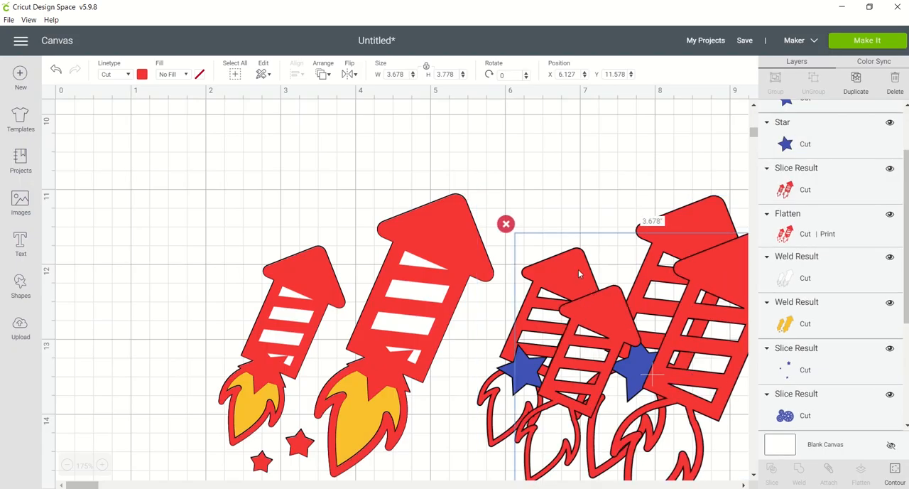
{"action": "left_click", "coordinate": [142, 75]}
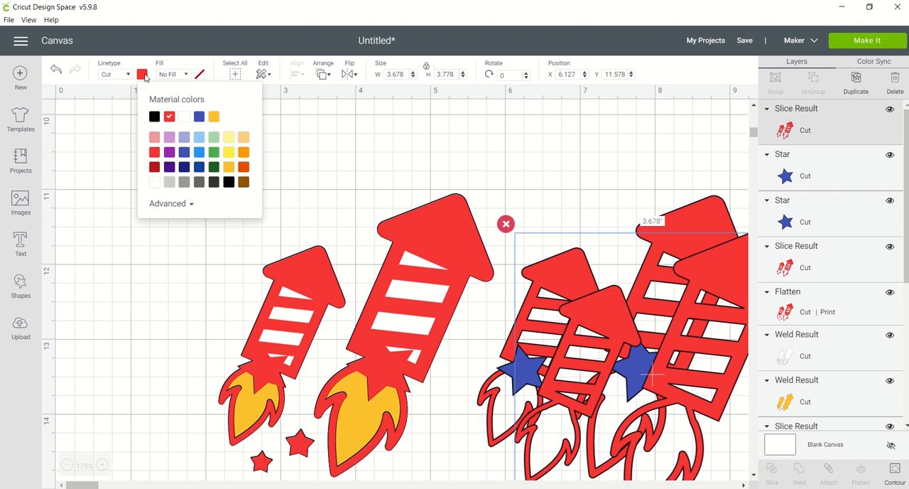
{"action": "left_click", "coordinate": [309, 148]}
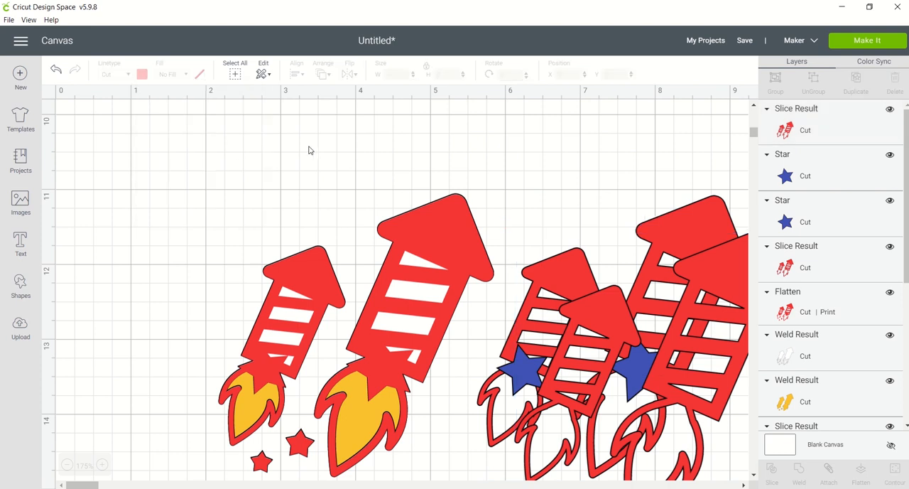
{"action": "left_click", "coordinate": [562, 262]}
{"action": "left_click_drag", "start_coordinate": [562, 262], "coordinate": [592, 353]}
{"action": "left_click_drag", "start_coordinate": [547, 272], "coordinate": [554, 188]}
Place the blue stars over the bases of the layered rockets, the large one at about X 3.892, Y 12.918, and move the duplicate rockets lower.
{"action": "left_click_drag", "start_coordinate": [522, 369], "coordinate": [275, 365]}
{"action": "left_click_drag", "start_coordinate": [642, 362], "coordinate": [550, 455]}
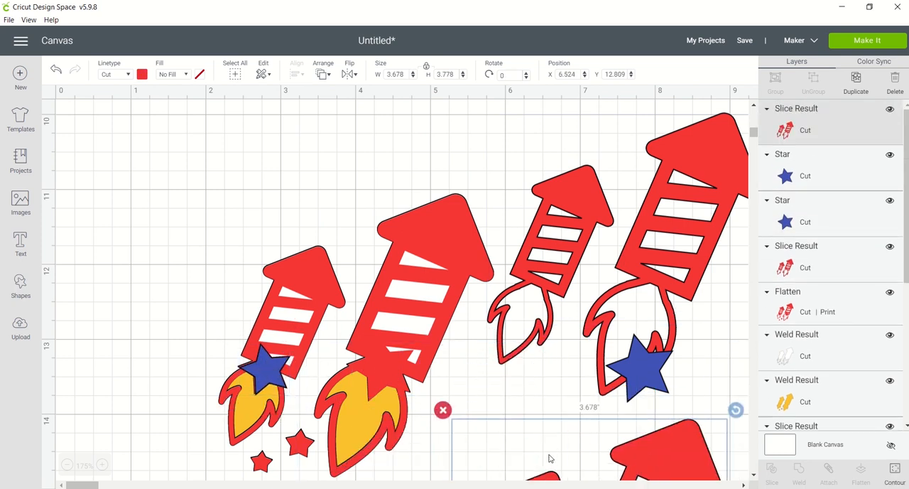
{"action": "left_click_drag", "start_coordinate": [636, 378], "coordinate": [379, 376]}
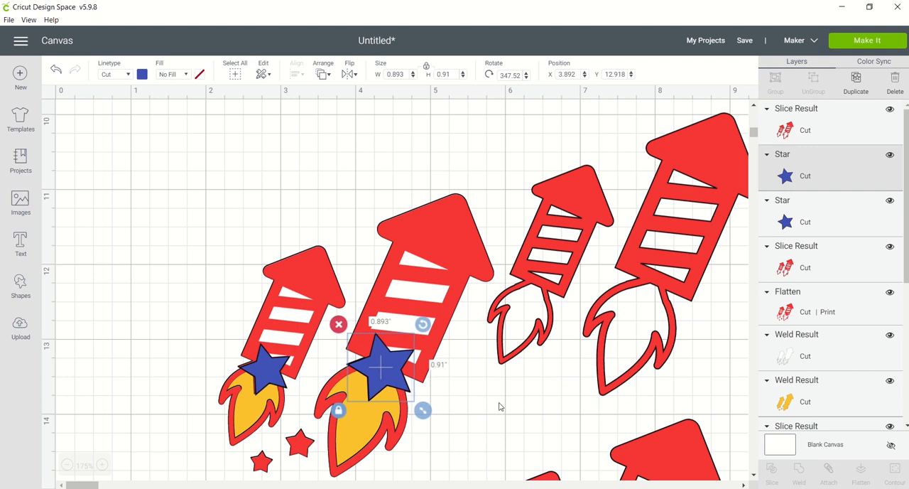
{"action": "left_click", "coordinate": [499, 406]}
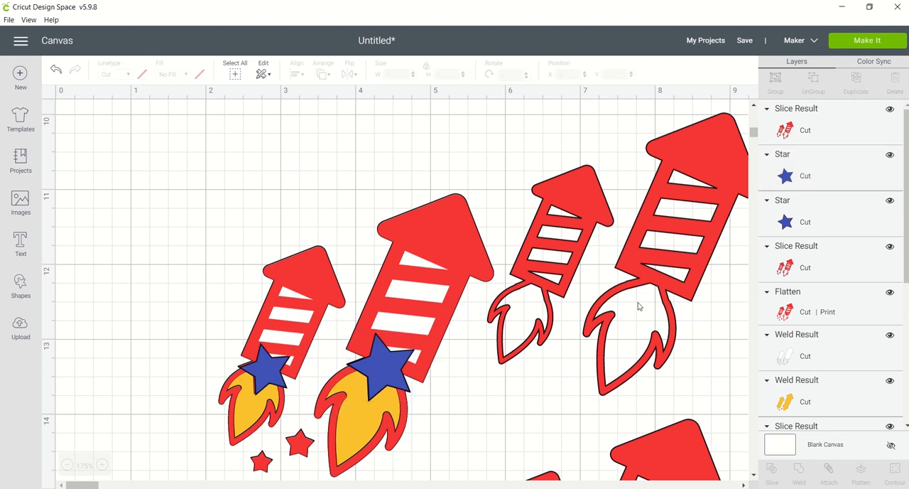
Hide all contours of the duplicate striped rockets except the two small loose stars.
{"action": "left_click", "coordinate": [669, 438]}
{"action": "left_click", "coordinate": [894, 471]}
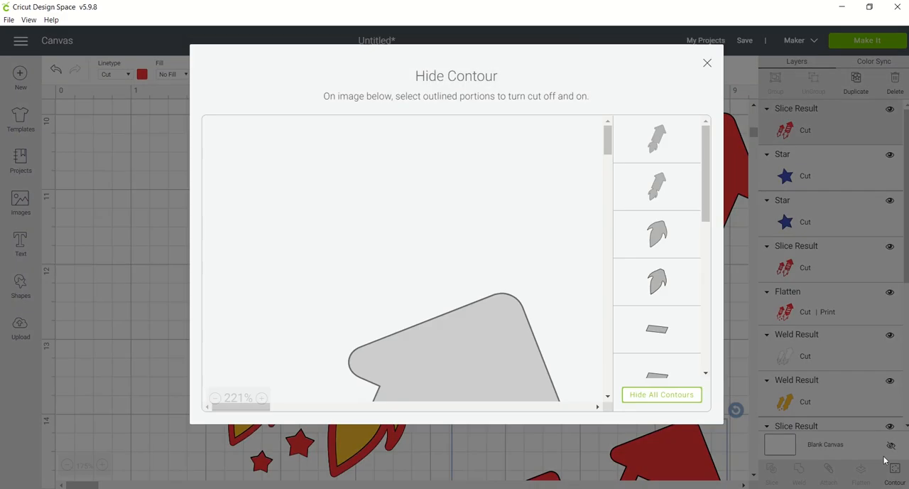
{"action": "left_click", "coordinate": [685, 396]}
{"action": "left_click_drag", "start_coordinate": [705, 204], "coordinate": [712, 351]}
{"action": "left_click", "coordinate": [660, 211]}
{"action": "left_click", "coordinate": [656, 362]}
{"action": "left_click_drag", "start_coordinate": [704, 320], "coordinate": [684, 111]}
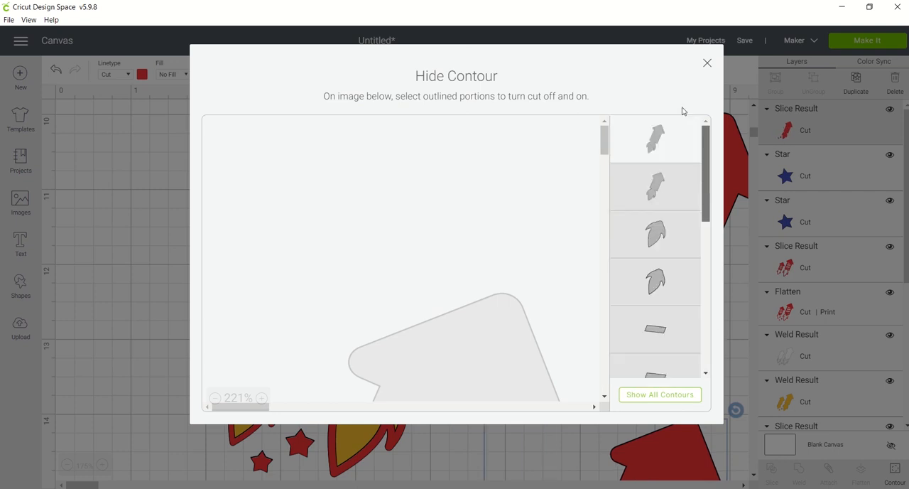
{"action": "left_click", "coordinate": [660, 129]}
{"action": "left_click", "coordinate": [708, 64]}
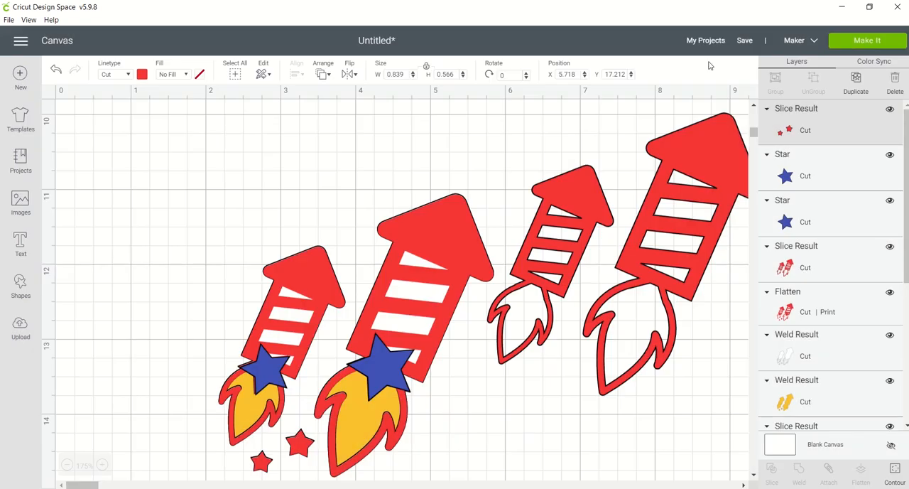
Recolor the two loose small stars blue and place them over the matching red stars beneath the layered rockets.
{"action": "left_click", "coordinate": [754, 475]}
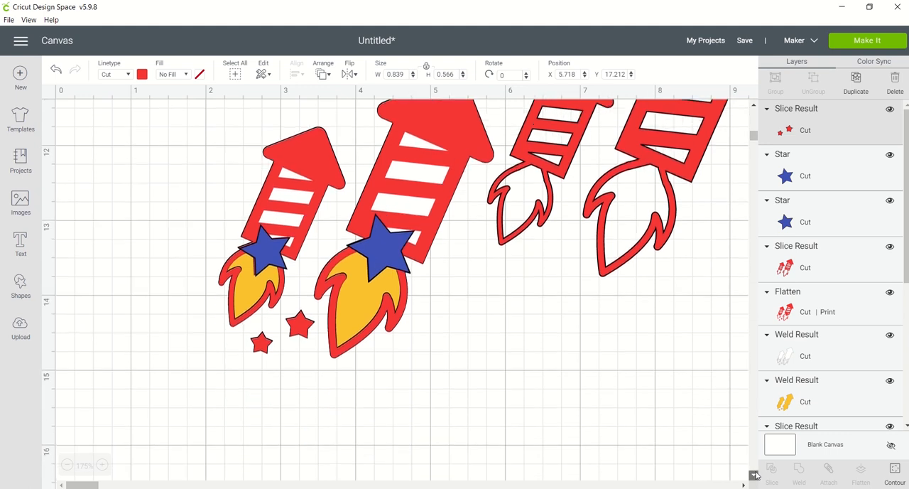
{"action": "left_click", "coordinate": [582, 441]}
{"action": "left_click", "coordinate": [538, 435]}
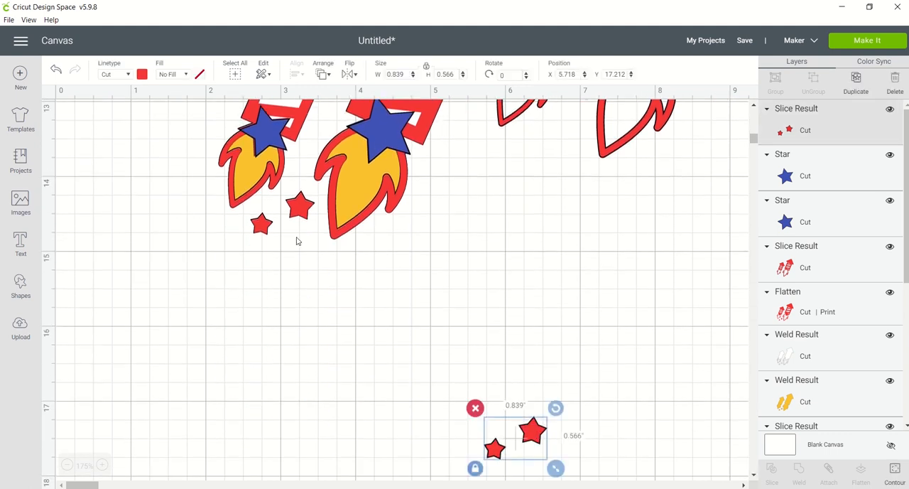
{"action": "left_click", "coordinate": [143, 75]}
{"action": "left_click", "coordinate": [199, 116]}
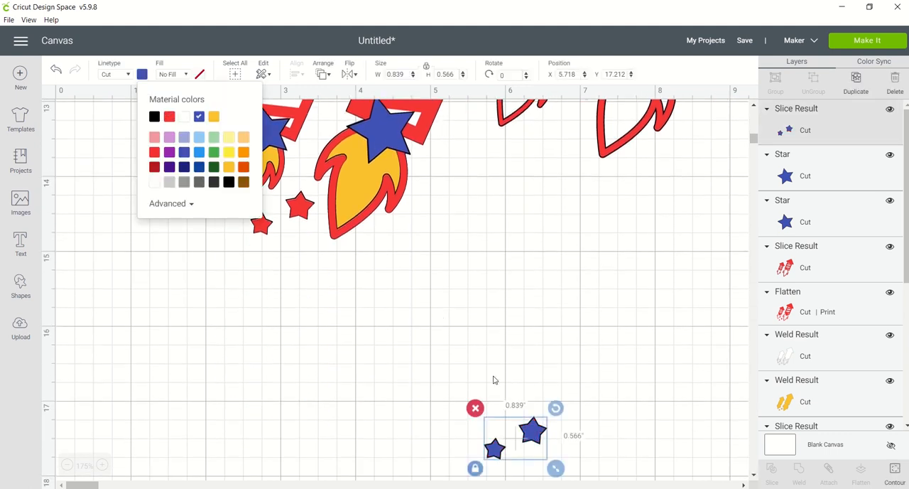
{"action": "left_click", "coordinate": [537, 431]}
{"action": "left_click_drag", "start_coordinate": [538, 431], "coordinate": [303, 205]}
{"action": "left_click", "coordinate": [677, 191]}
Move the detached striped rockets to about X 6.151, Y 10.674, clear of the layered rockets.
{"action": "mouse_move", "coordinate": [754, 139]}
{"action": "left_mouse_down"}
{"action": "mouse_move", "coordinate": [752, 127]}
{"action": "mouse_move", "coordinate": [751, 135]}
{"action": "left_mouse_up"}
{"action": "left_click", "coordinate": [727, 228]}
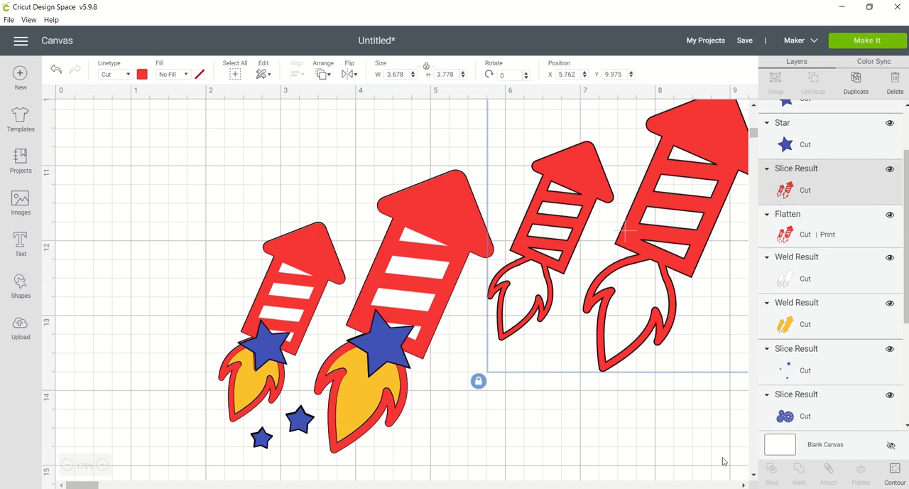
{"action": "left_click", "coordinate": [743, 484]}
{"action": "left_click", "coordinate": [744, 485]}
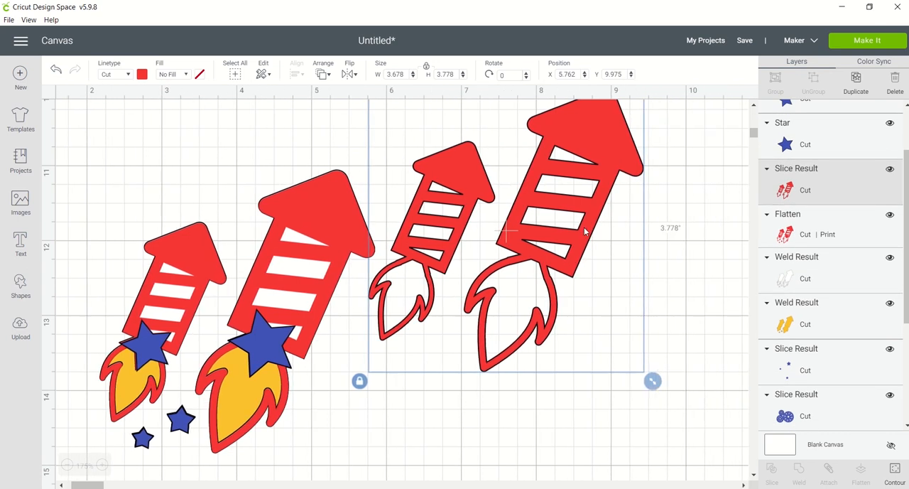
{"action": "left_click_drag", "start_coordinate": [467, 185], "coordinate": [497, 238]}
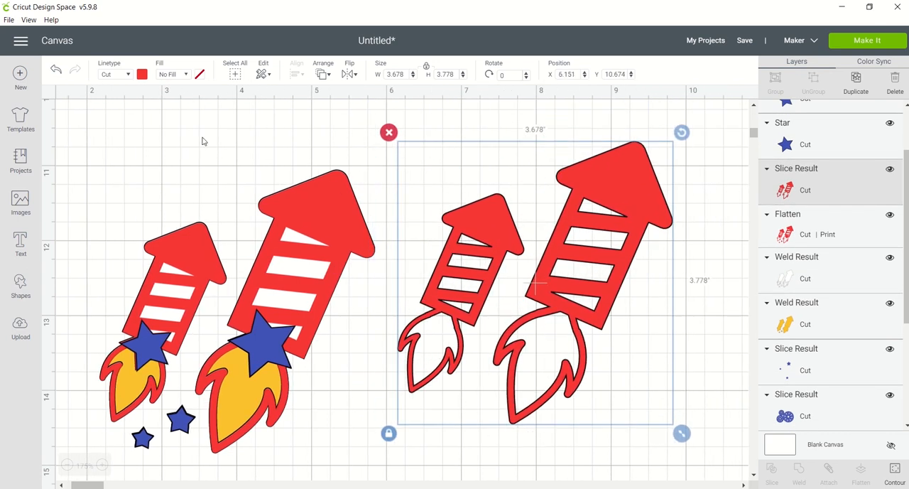
Add a square, rotate it to about 23.75°, and align its upper edge with the base of the large detached rocket's nose cone.
{"action": "left_click", "coordinate": [20, 284]}
{"action": "left_click", "coordinate": [68, 204]}
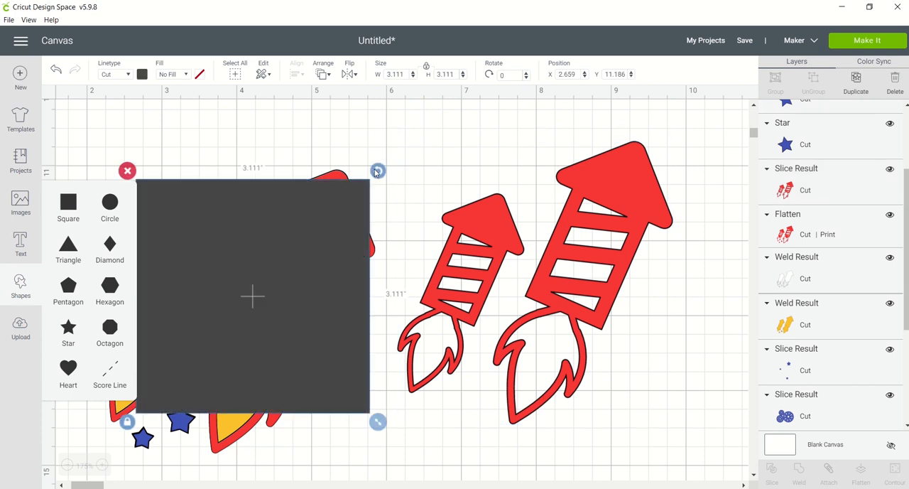
{"action": "left_click_drag", "start_coordinate": [377, 170], "coordinate": [419, 236]}
{"action": "left_click_drag", "start_coordinate": [374, 261], "coordinate": [717, 298]}
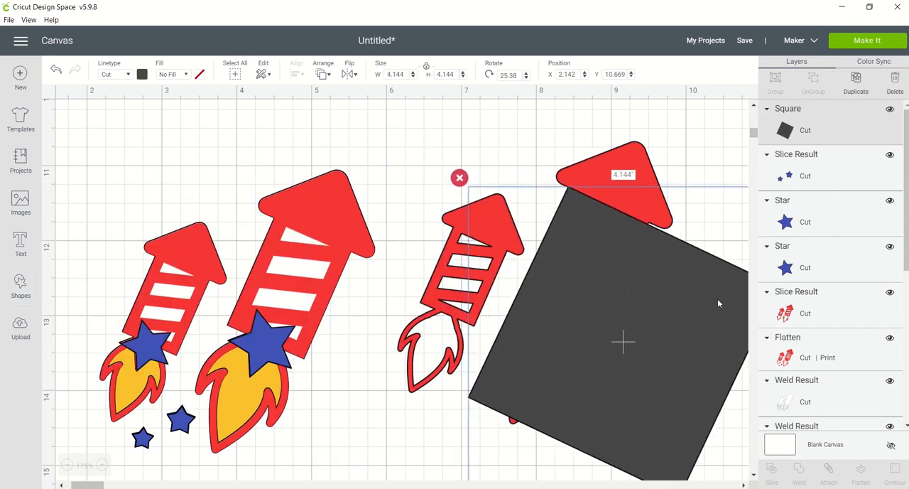
{"action": "left_click", "coordinate": [743, 485]}
{"action": "left_click_drag", "start_coordinate": [692, 176], "coordinate": [686, 173]}
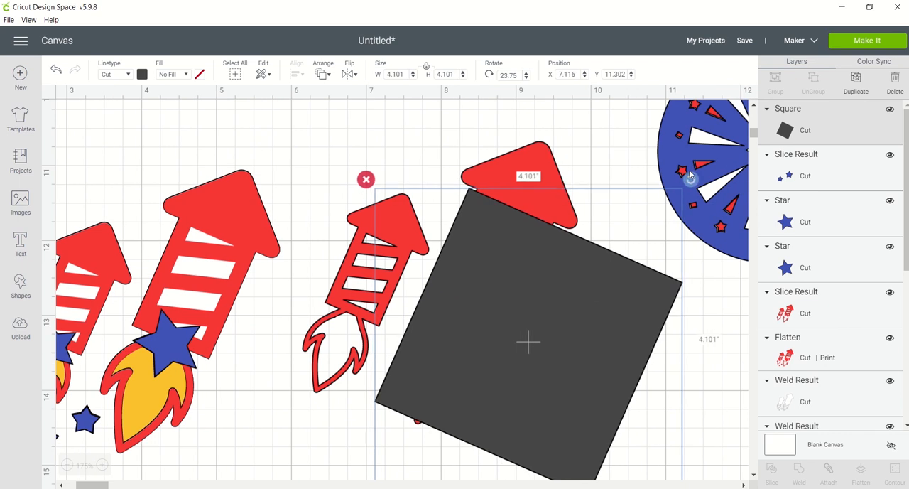
{"action": "left_click_drag", "start_coordinate": [606, 274], "coordinate": [608, 276]}
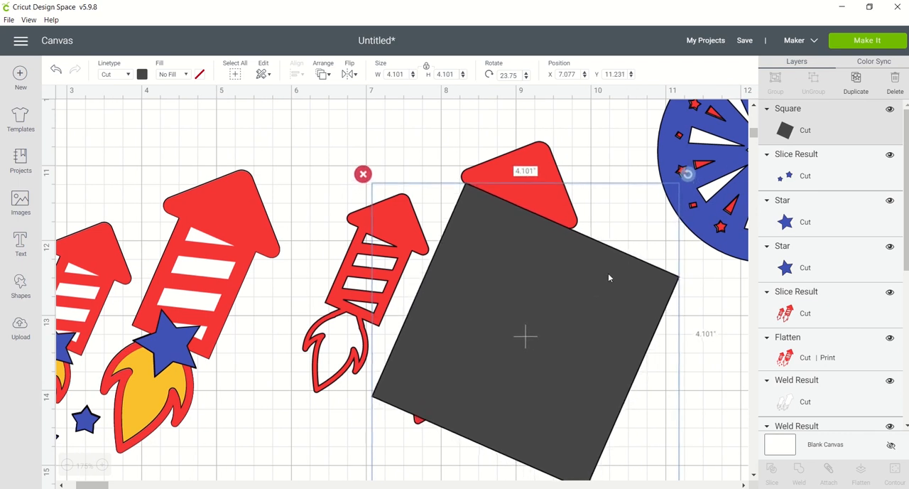
Slice the detached rockets with the square, pull the pieces apart, and delete the large rocket's body and its dark copy.
{"action": "left_click", "coordinate": [537, 149], "text": "shift"}
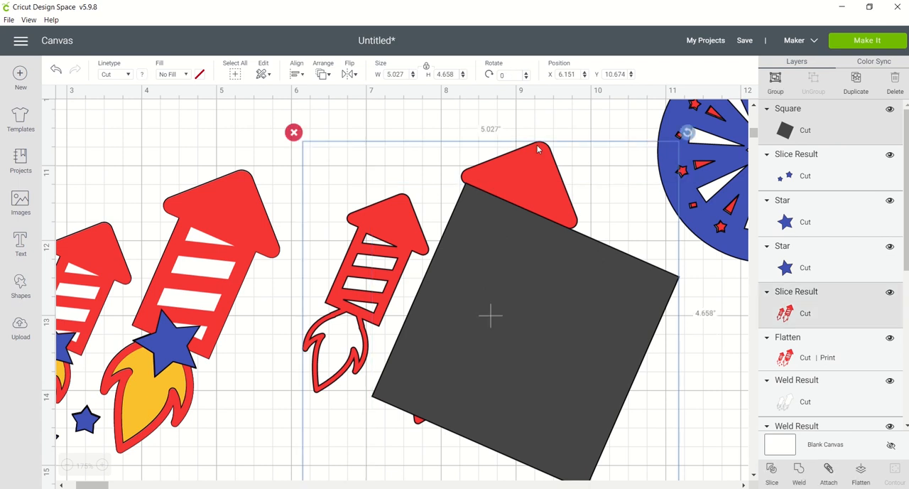
{"action": "left_click", "coordinate": [772, 473]}
{"action": "left_click_drag", "start_coordinate": [601, 375], "coordinate": [657, 433]}
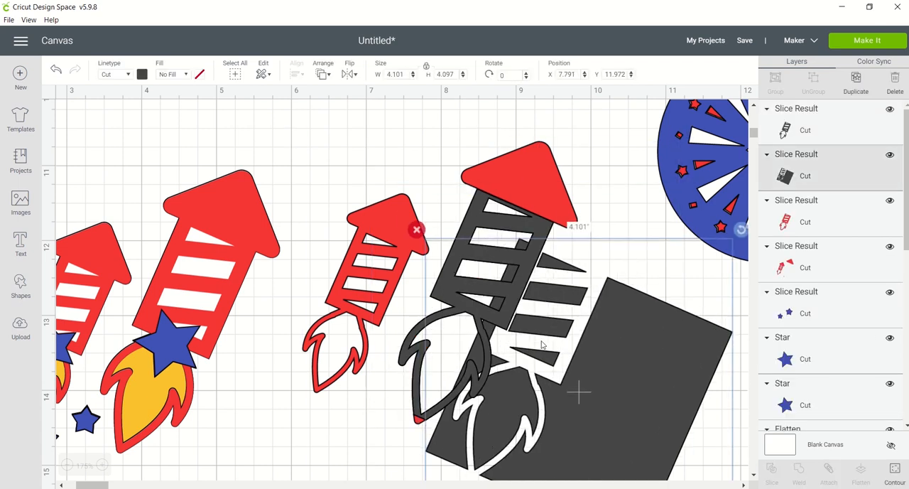
{"action": "left_click_drag", "start_coordinate": [475, 306], "coordinate": [440, 368]}
{"action": "left_click", "coordinate": [888, 87]}
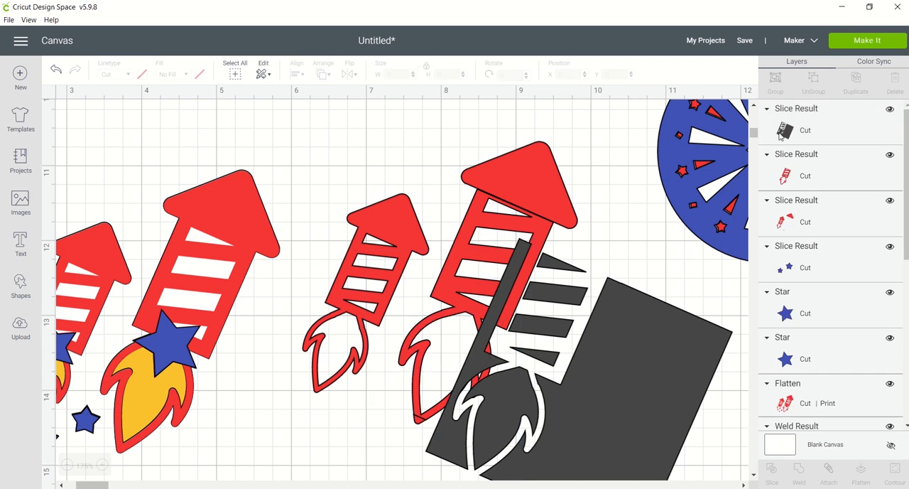
{"action": "left_click", "coordinate": [845, 159]}
{"action": "left_click", "coordinate": [894, 88]}
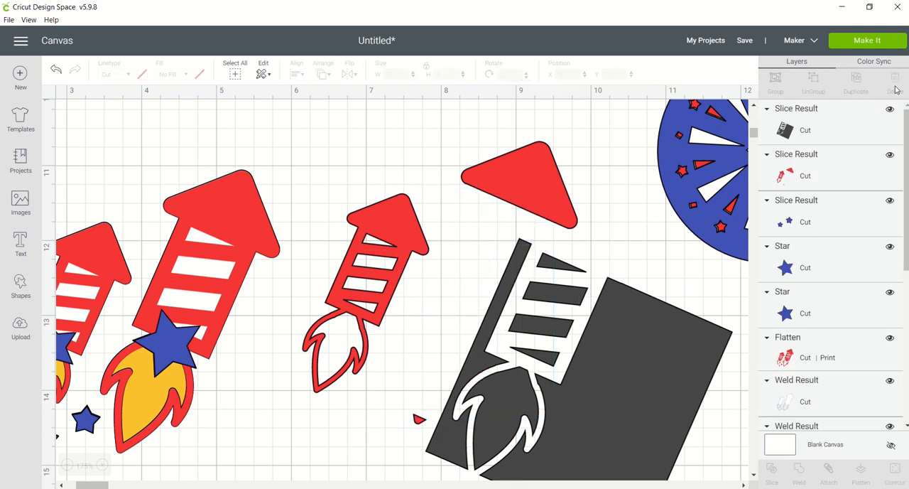
Rotate the leftover dark square to about 269.87° and place its solid edge along the base of the small rocket's nose cone.
{"action": "left_click", "coordinate": [688, 349]}
{"action": "left_click_drag", "start_coordinate": [742, 230], "coordinate": [455, 305]}
{"action": "left_click_drag", "start_coordinate": [423, 357], "coordinate": [375, 299]}
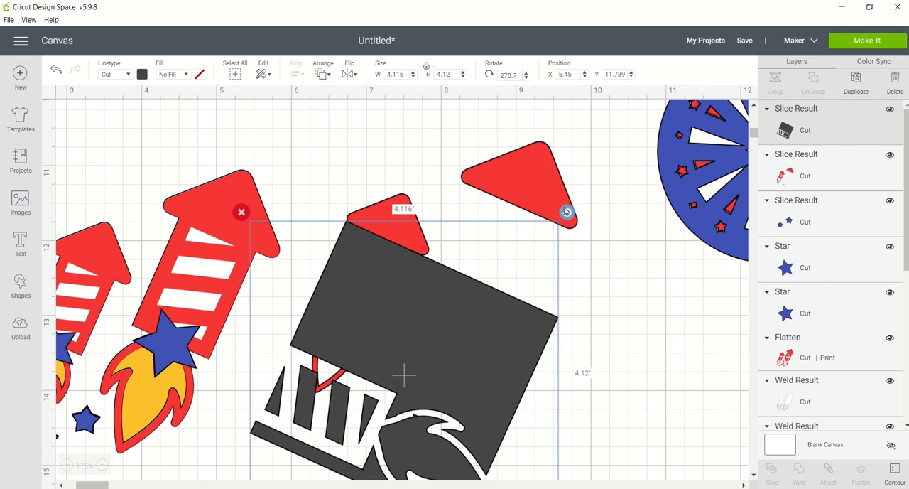
{"action": "left_click_drag", "start_coordinate": [566, 211], "coordinate": [459, 320]}
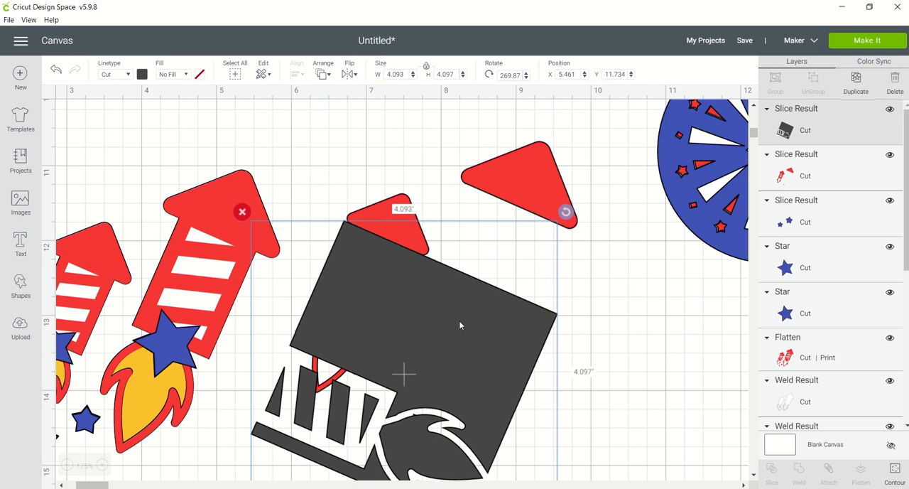
Enlarge the dark square to about 6.108 by 6.113 and realign it below the small nose cone at about X 4.945, Y 11.774.
{"action": "left_click", "coordinate": [753, 475]}
{"action": "left_click_drag", "start_coordinate": [566, 392], "coordinate": [650, 476]}
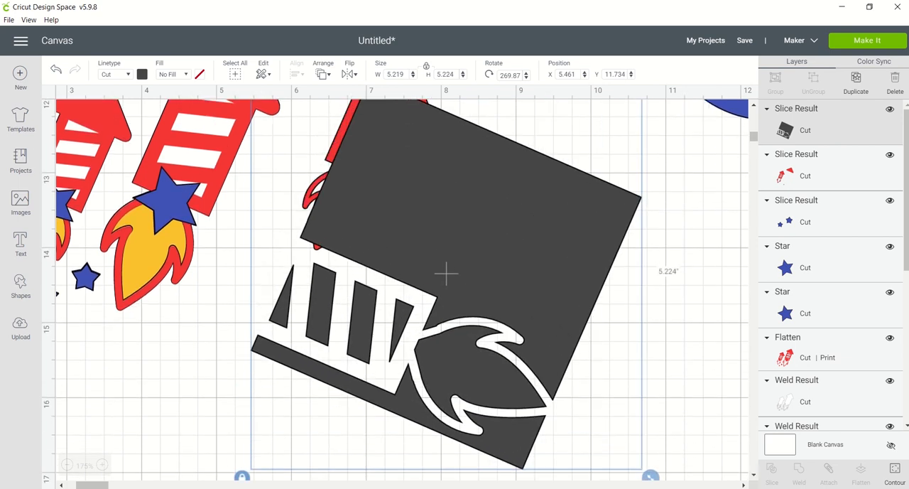
{"action": "left_click", "coordinate": [753, 474]}
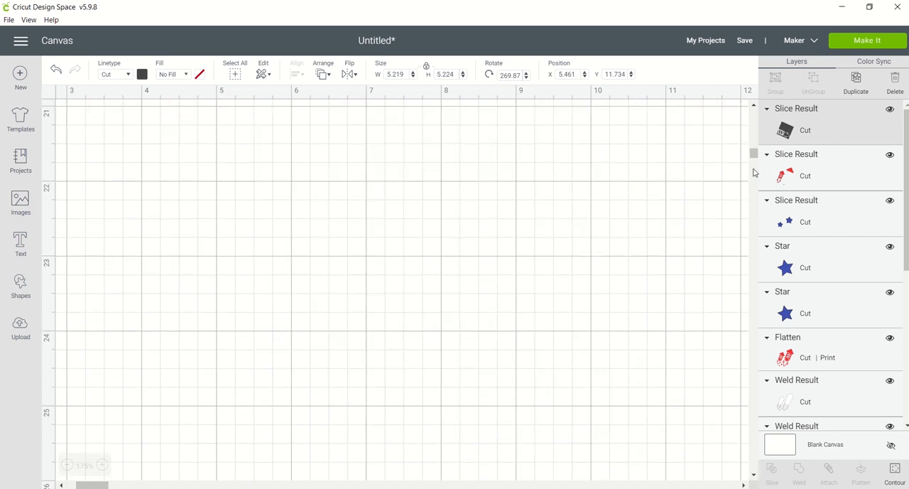
{"action": "left_click", "coordinate": [757, 107]}
{"action": "left_click", "coordinate": [757, 106]}
{"action": "left_click_drag", "start_coordinate": [654, 169], "coordinate": [716, 244]}
{"action": "left_click_drag", "start_coordinate": [753, 146], "coordinate": [752, 129]}
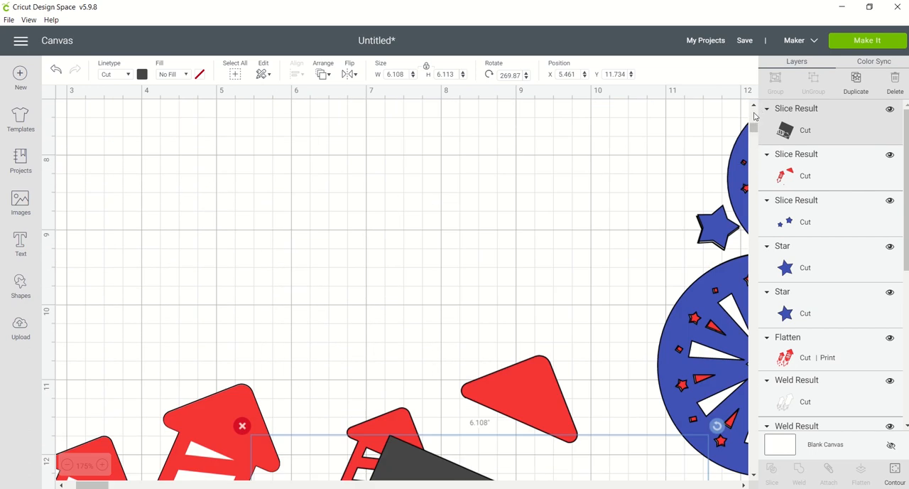
{"action": "left_click", "coordinate": [755, 115]}
{"action": "left_click", "coordinate": [757, 467]}
{"action": "left_click", "coordinate": [757, 467]}
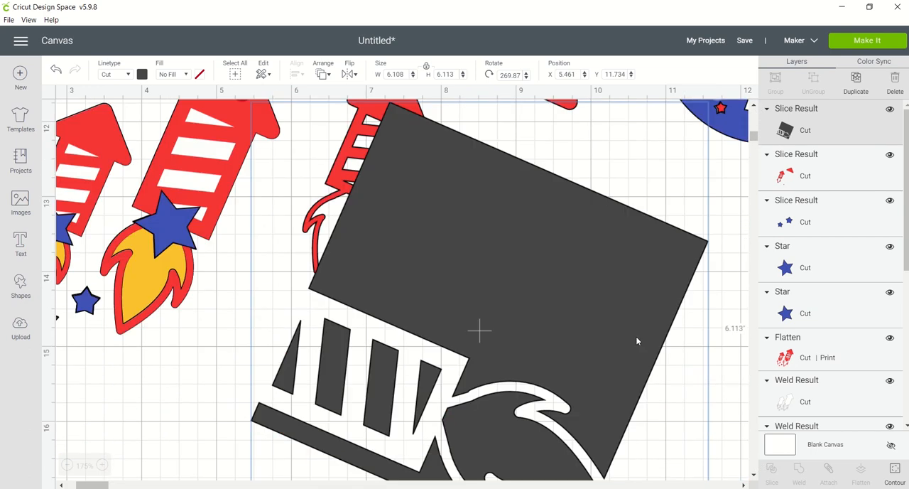
{"action": "left_click_drag", "start_coordinate": [636, 341], "coordinate": [596, 344]}
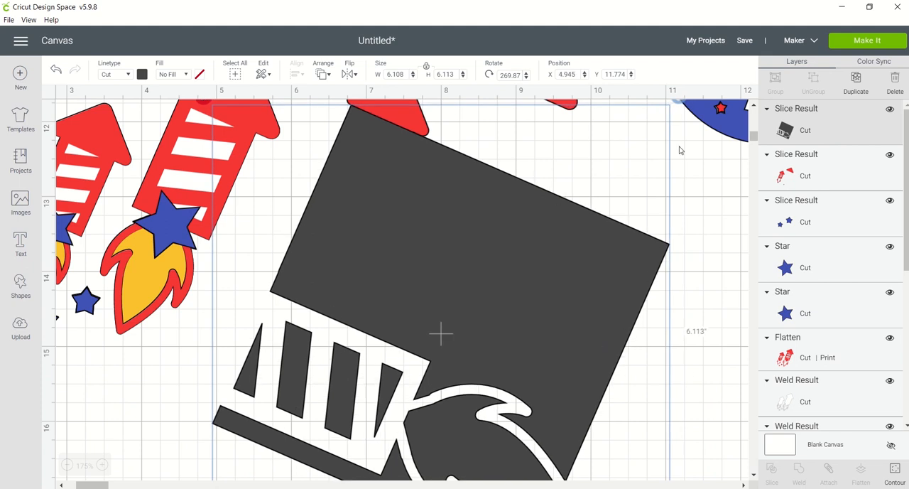
Slice the small rocket with the dark square and delete all resulting pieces except the two red nose cones.
{"action": "scroll", "coordinate": [484, 105], "scroll_direction": "up", "scroll_amount": 1}
{"action": "left_click", "coordinate": [399, 122], "text": "shift"}
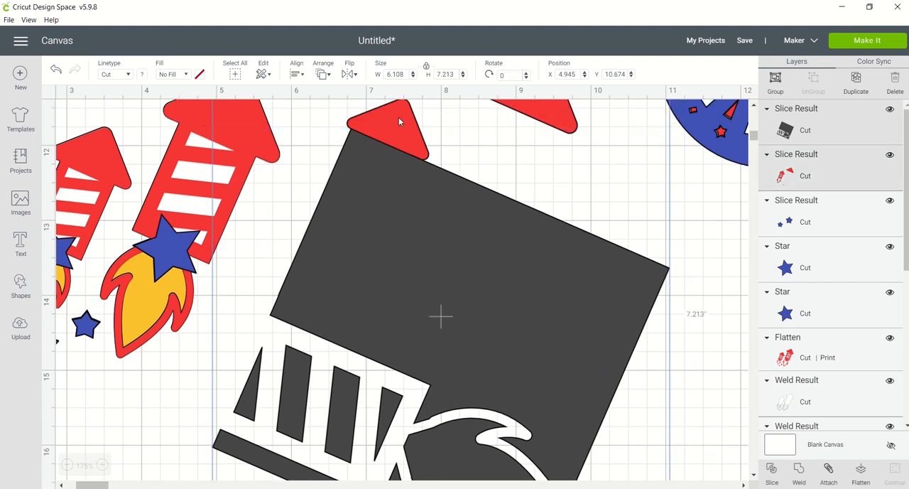
{"action": "left_click", "coordinate": [771, 470]}
{"action": "left_click", "coordinate": [471, 251]}
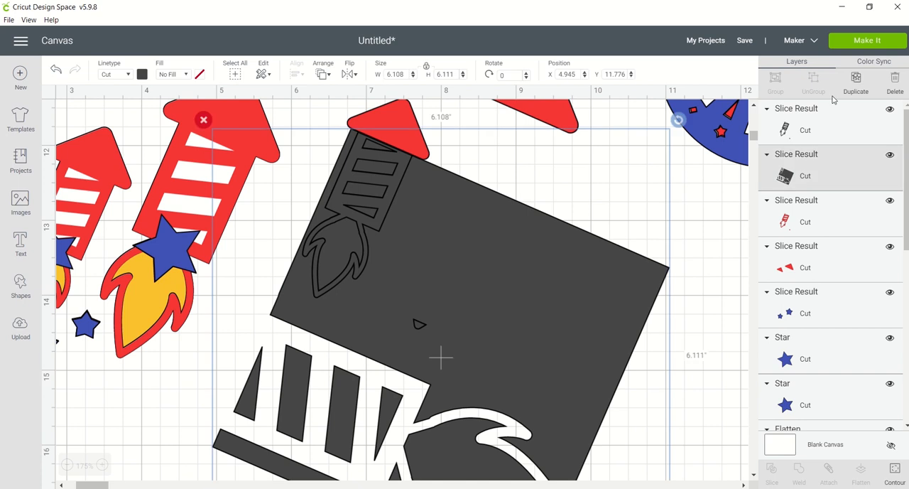
{"action": "left_click", "coordinate": [894, 83]}
{"action": "left_click", "coordinate": [389, 204]}
{"action": "left_click", "coordinate": [892, 87]}
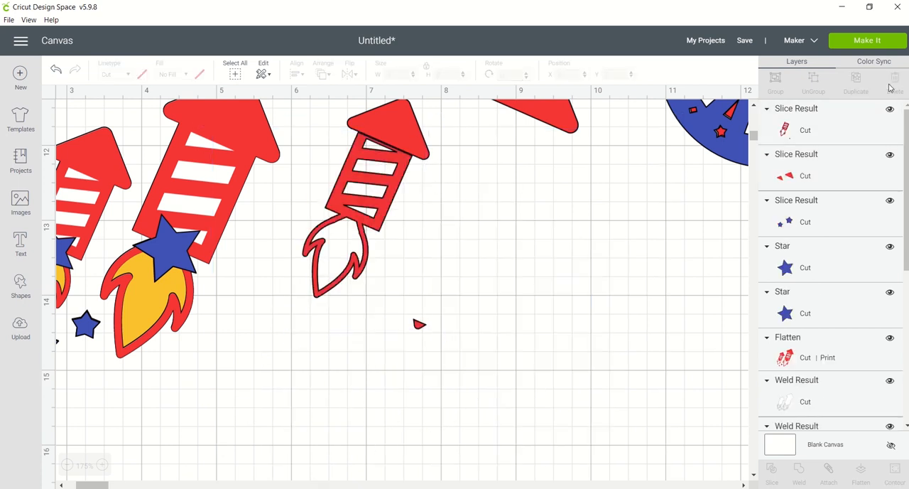
{"action": "left_click", "coordinate": [372, 231]}
{"action": "left_click", "coordinate": [896, 79]}
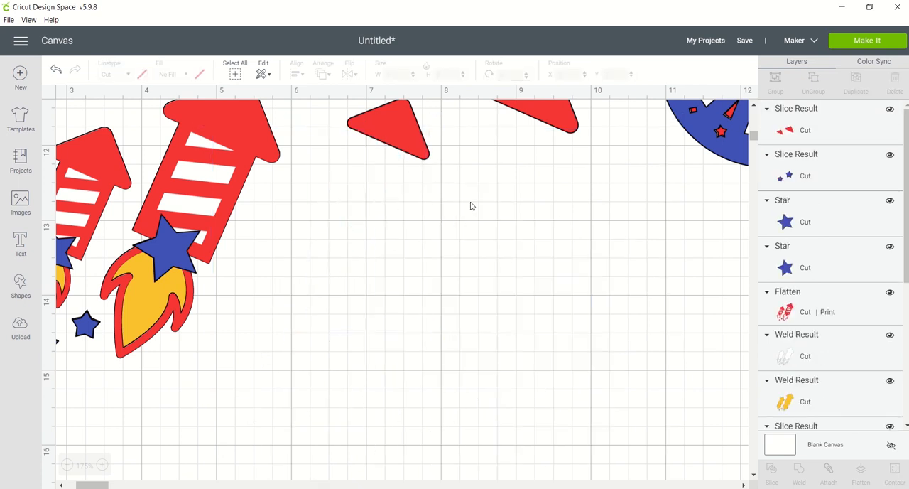
Recolor the two nose cones blue and place them over the tips of the layered rockets.
{"action": "left_click", "coordinate": [420, 148]}
{"action": "left_click", "coordinate": [143, 76]}
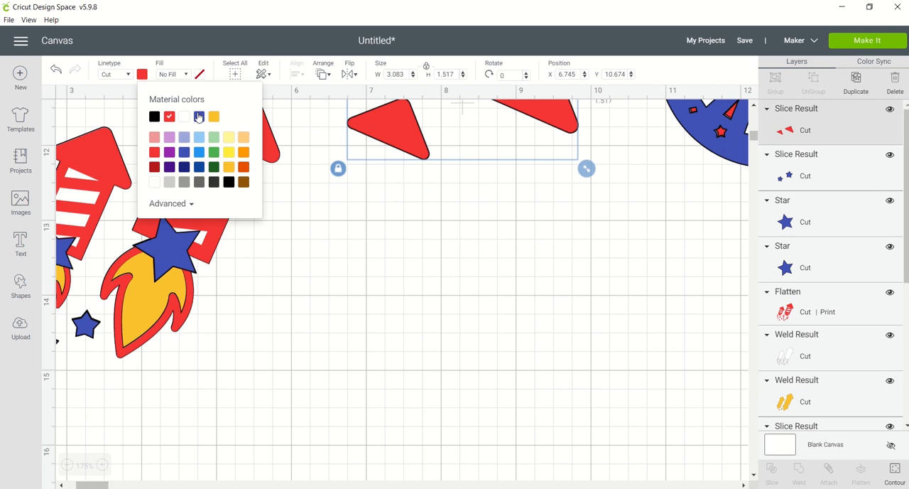
{"action": "left_click", "coordinate": [199, 116]}
{"action": "left_click_drag", "start_coordinate": [387, 132], "coordinate": [109, 164]}
{"action": "left_click", "coordinate": [291, 183]}
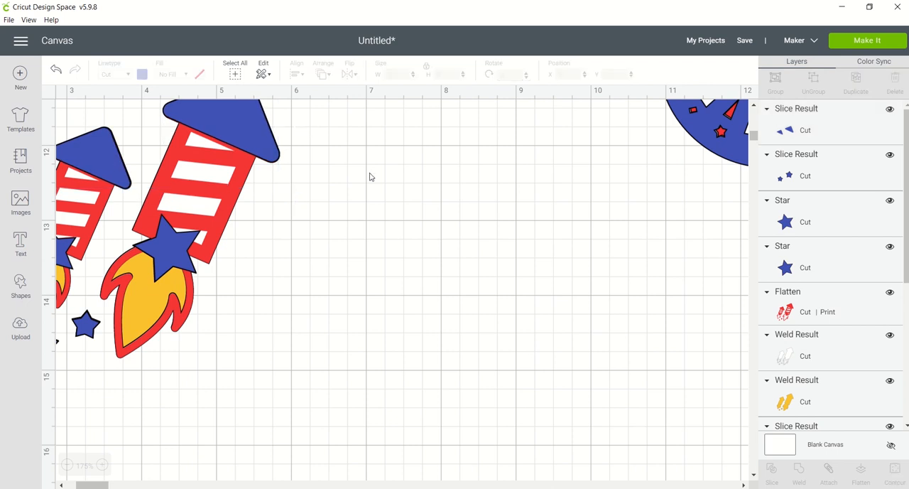
Move the grouped blue fireworks to the right of the rockets and ungroup its layers.
{"action": "left_click_drag", "start_coordinate": [754, 138], "coordinate": [754, 134]}
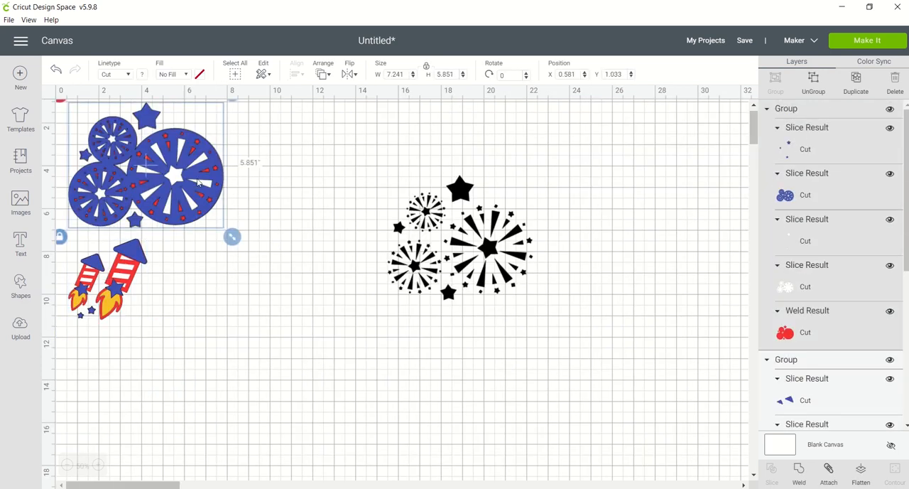
{"action": "left_click", "coordinate": [267, 163]}
{"action": "left_click", "coordinate": [204, 172]}
{"action": "left_click_drag", "start_coordinate": [194, 178], "coordinate": [310, 325]}
{"action": "left_click", "coordinate": [800, 92]}
Recolor the blue firework burst layer red.
{"action": "left_click", "coordinate": [142, 74]}
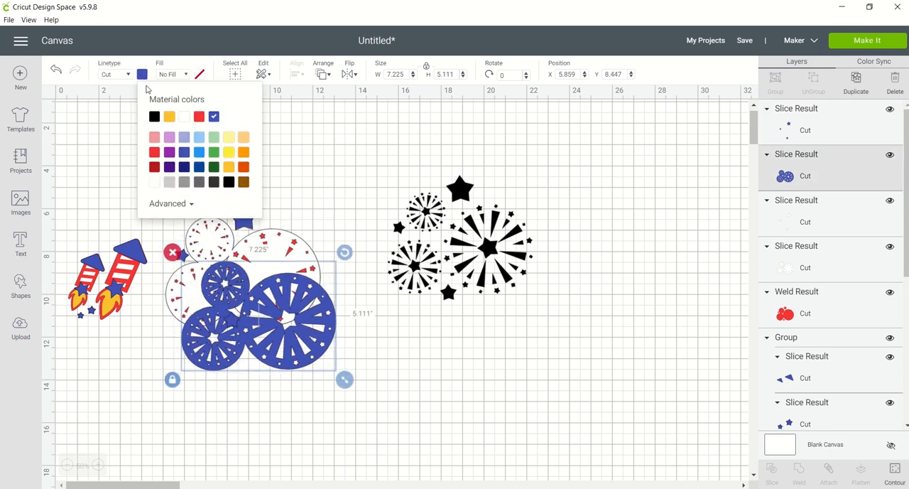
{"action": "left_click", "coordinate": [194, 119]}
{"action": "left_click", "coordinate": [268, 256]}
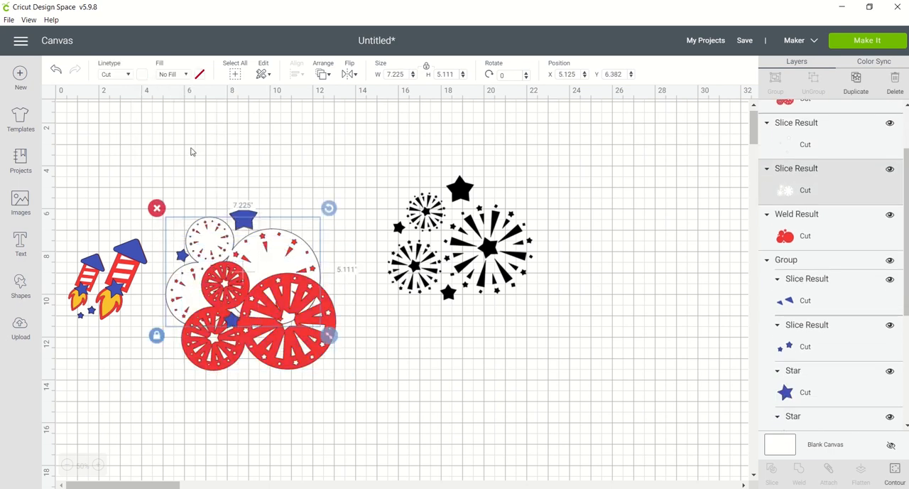
{"action": "left_click", "coordinate": [129, 75]}
{"action": "left_click", "coordinate": [142, 75]}
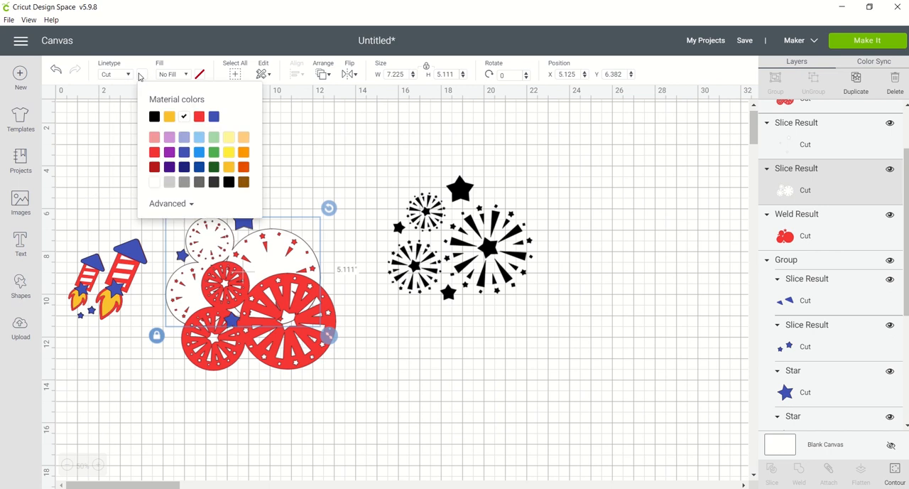
{"action": "left_click", "coordinate": [312, 165]}
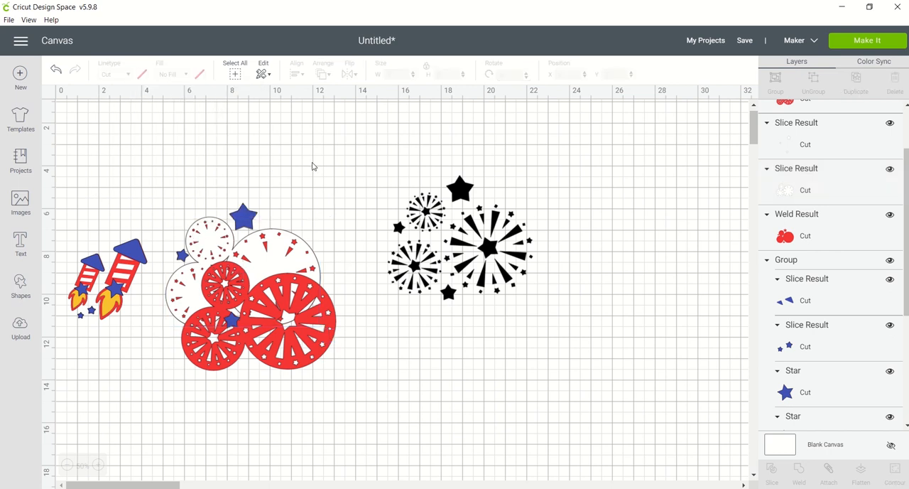
Move the red burst layer below the other layers and shift the white burst layer to about X 6.57, Y 6.965.
{"action": "left_click_drag", "start_coordinate": [298, 281], "coordinate": [286, 345]}
{"action": "left_click_drag", "start_coordinate": [286, 290], "coordinate": [318, 302]}
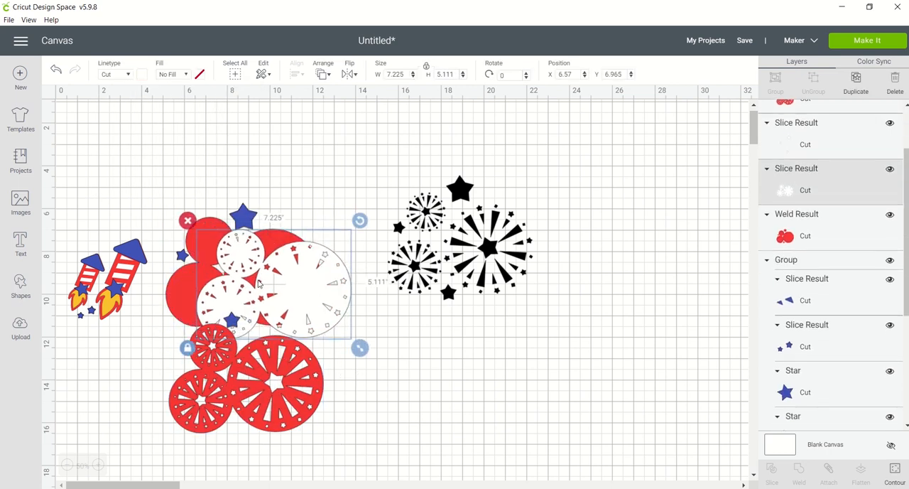
{"action": "left_click", "coordinate": [208, 226]}
{"action": "left_click", "coordinate": [143, 74]}
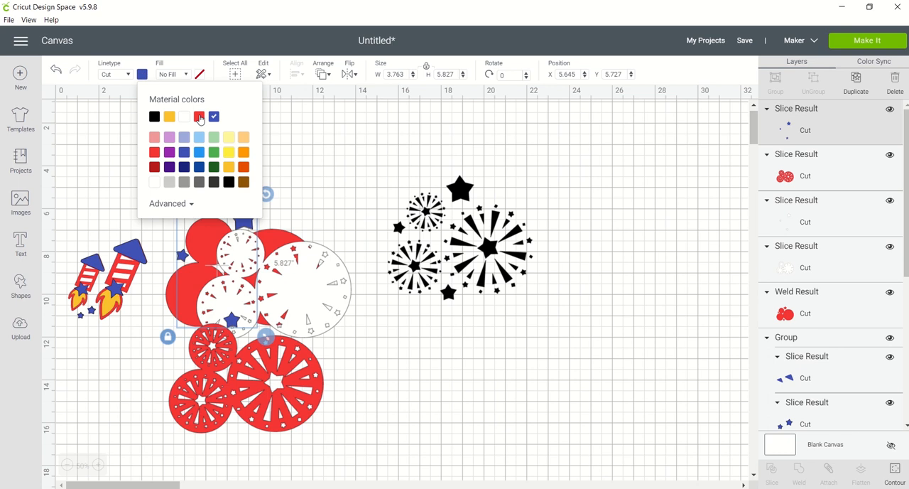
{"action": "left_click", "coordinate": [197, 243]}
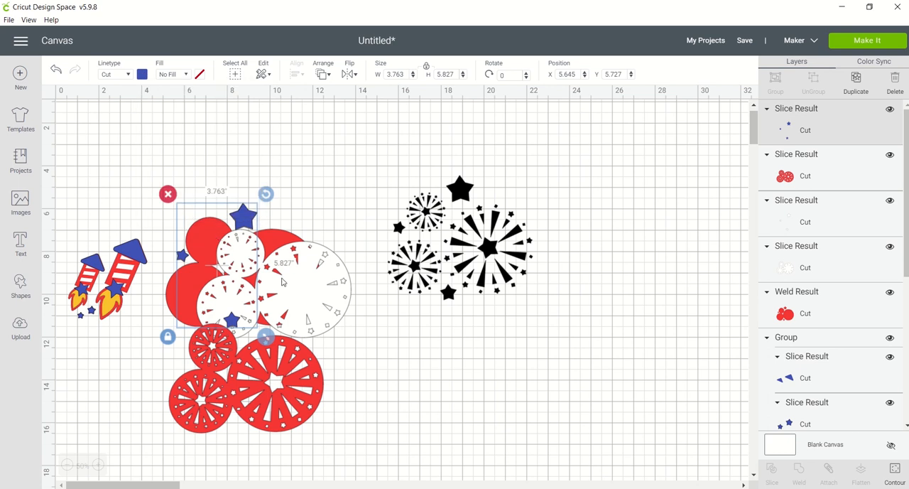
Move the white burst layer down off the solid red circles and recolor the circles blue.
{"action": "left_click_drag", "start_coordinate": [282, 282], "coordinate": [311, 358]}
{"action": "left_click", "coordinate": [241, 264]}
{"action": "left_click", "coordinate": [142, 75]}
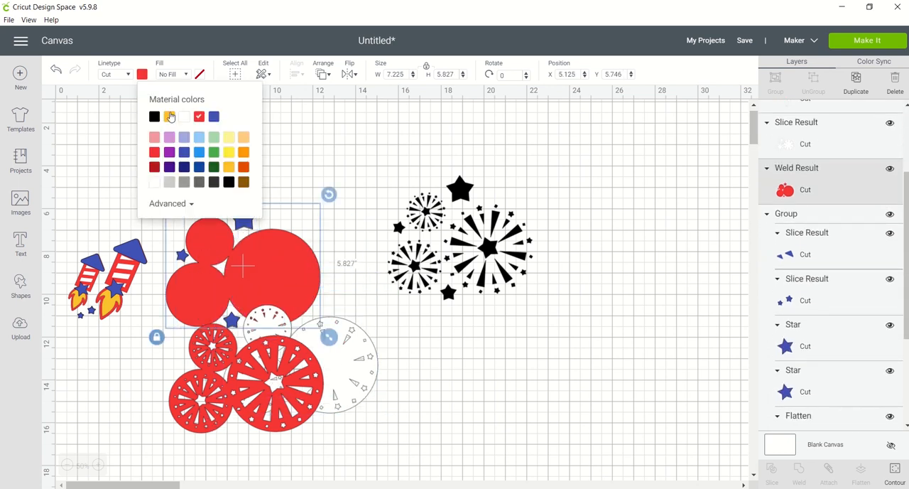
{"action": "left_click", "coordinate": [213, 117]}
Group the solid blue circles with the blue stars and the small white slice piece around them.
{"action": "left_click", "coordinate": [294, 133]}
{"action": "left_click_drag", "start_coordinate": [208, 190], "coordinate": [260, 255]}
{"action": "key", "text": "ctrl+g"}
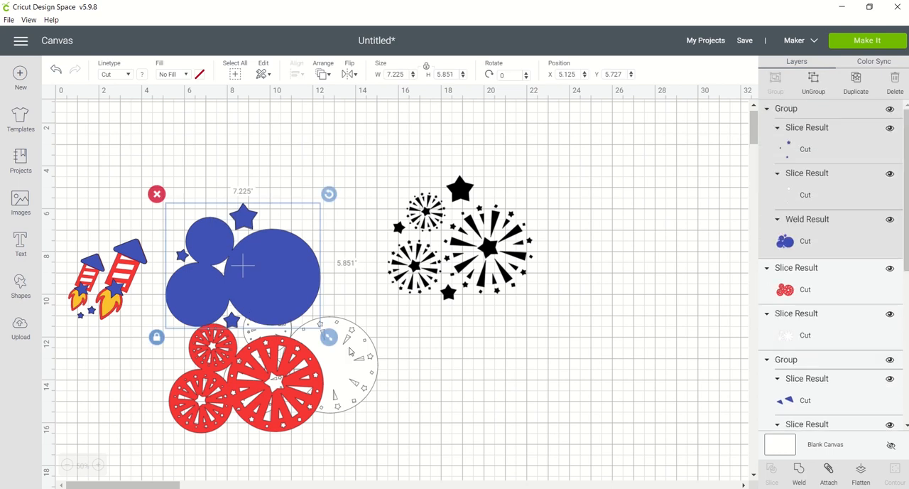
Place the white burst layer over the blue circles at about X 5.125, Y 6.382 and bring it to the front.
{"action": "left_click", "coordinate": [348, 351]}
{"action": "left_click_drag", "start_coordinate": [348, 350], "coordinate": [263, 263]}
{"action": "right_click", "coordinate": [317, 295]}
{"action": "left_click", "coordinate": [323, 74]}
{"action": "left_click", "coordinate": [353, 145]}
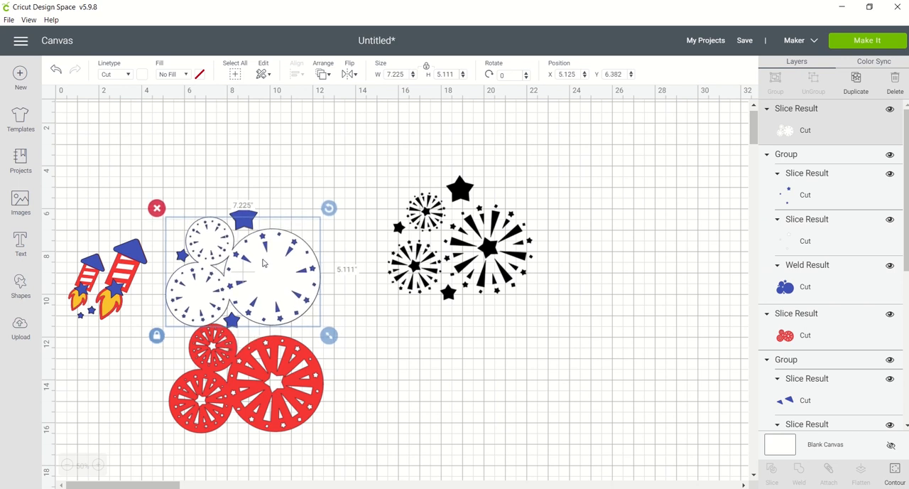
Bring the red burst layer to the front and align it over the white burst at about X 5.137, Y 6.392.
{"action": "left_click_drag", "start_coordinate": [346, 410], "coordinate": [290, 387]}
{"action": "left_click", "coordinate": [333, 78]}
{"action": "left_click", "coordinate": [340, 145]}
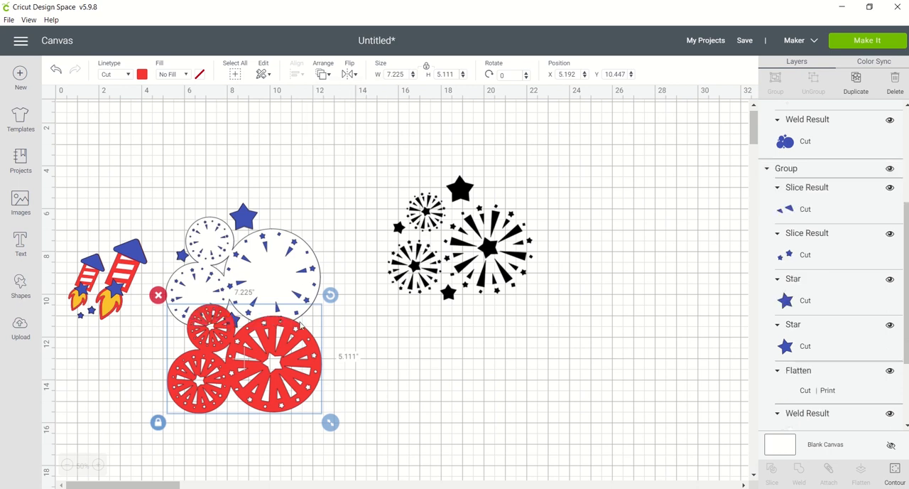
{"action": "left_click_drag", "start_coordinate": [301, 326], "coordinate": [298, 246]}
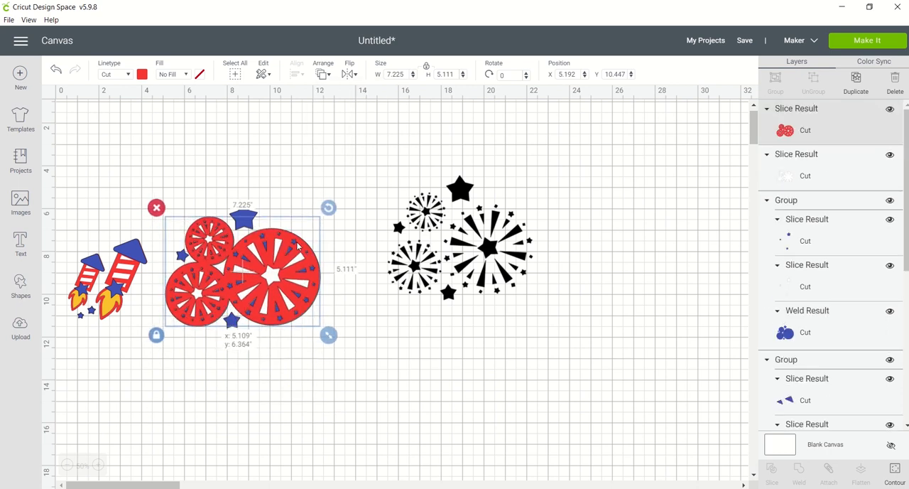
{"action": "right_click", "coordinate": [299, 245]}
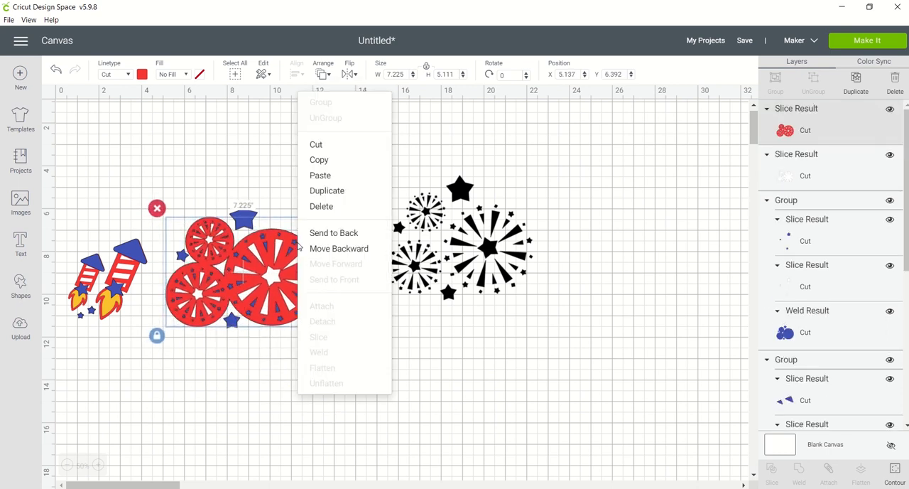
{"action": "left_click", "coordinate": [277, 389]}
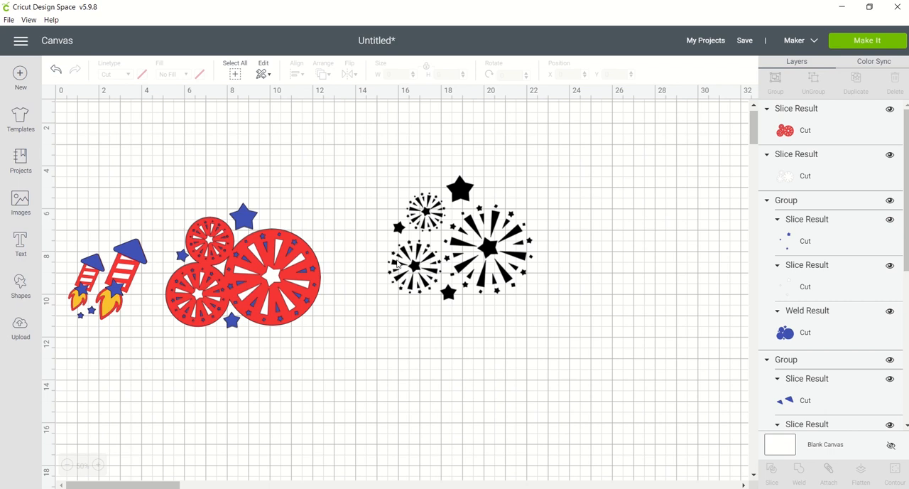
Move the red burst layer down off the white burst layer and select the white burst layer.
{"action": "left_click", "coordinate": [276, 279]}
{"action": "left_click_drag", "start_coordinate": [273, 279], "coordinate": [313, 394]}
{"action": "left_click", "coordinate": [278, 297]}
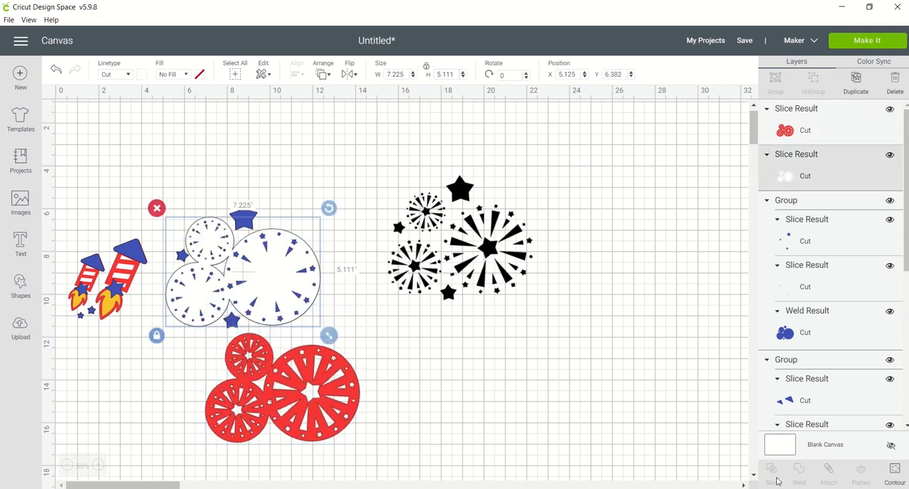
{"action": "left_click", "coordinate": [895, 471]}
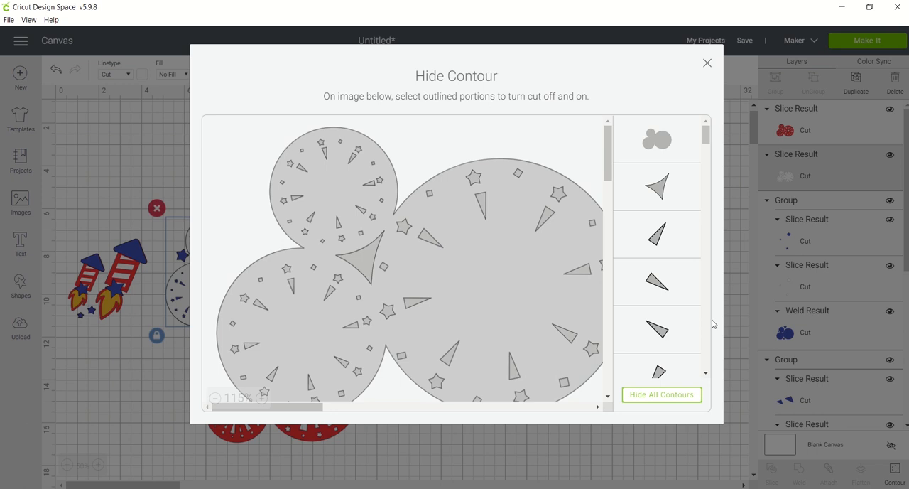
{"action": "scroll", "coordinate": [705, 346], "scroll_direction": "down", "scroll_amount": 5}
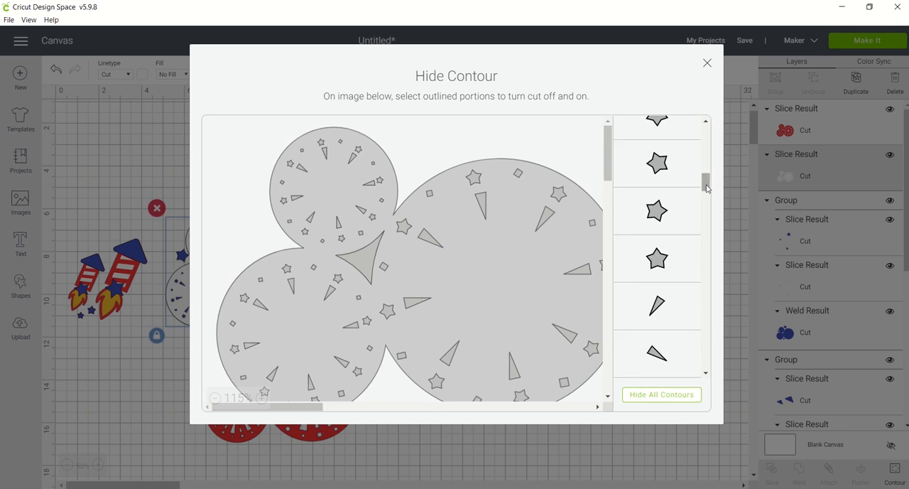
{"action": "left_click_drag", "start_coordinate": [707, 188], "coordinate": [707, 235]}
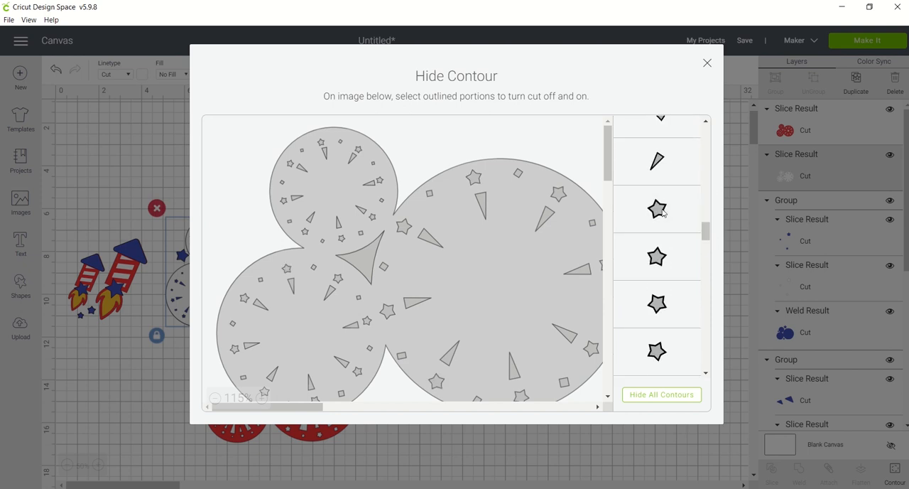
{"action": "left_click", "coordinate": [662, 257]}
{"action": "mouse_move", "coordinate": [659, 256]}
{"action": "left_mouse_down"}
{"action": "mouse_move", "coordinate": [653, 310]}
{"action": "mouse_move", "coordinate": [659, 270]}
{"action": "left_mouse_up"}
{"action": "left_click", "coordinate": [658, 305]}
{"action": "left_click", "coordinate": [659, 304]}
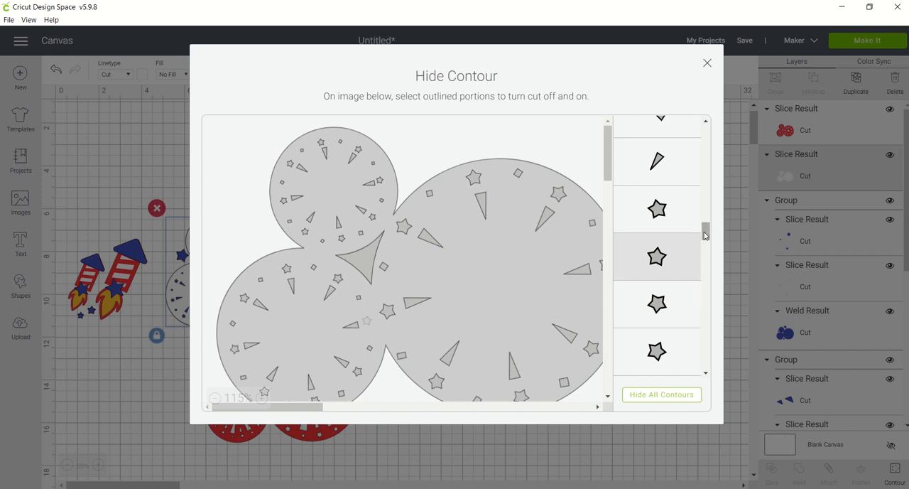
{"action": "left_click_drag", "start_coordinate": [704, 233], "coordinate": [703, 233]}
{"action": "left_click", "coordinate": [367, 320]}
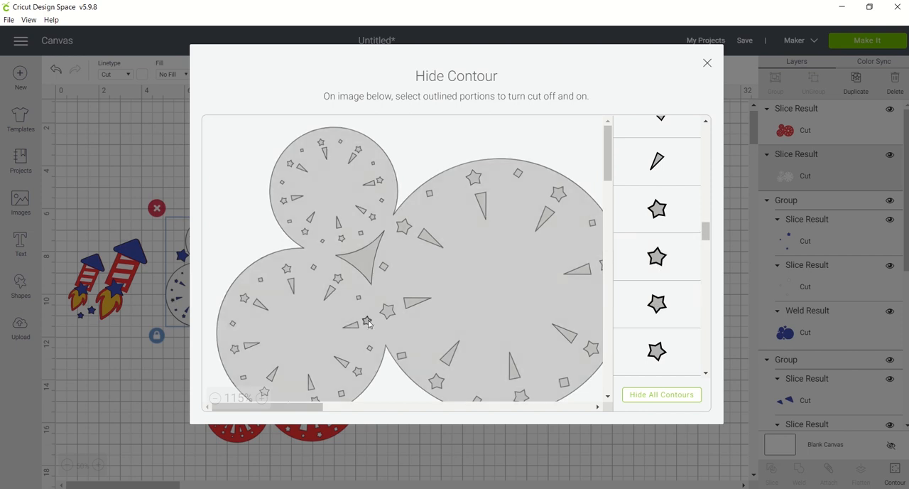
{"action": "left_click_drag", "start_coordinate": [707, 231], "coordinate": [711, 352]}
{"action": "left_click", "coordinate": [706, 65]}
{"action": "left_click", "coordinate": [544, 229]}
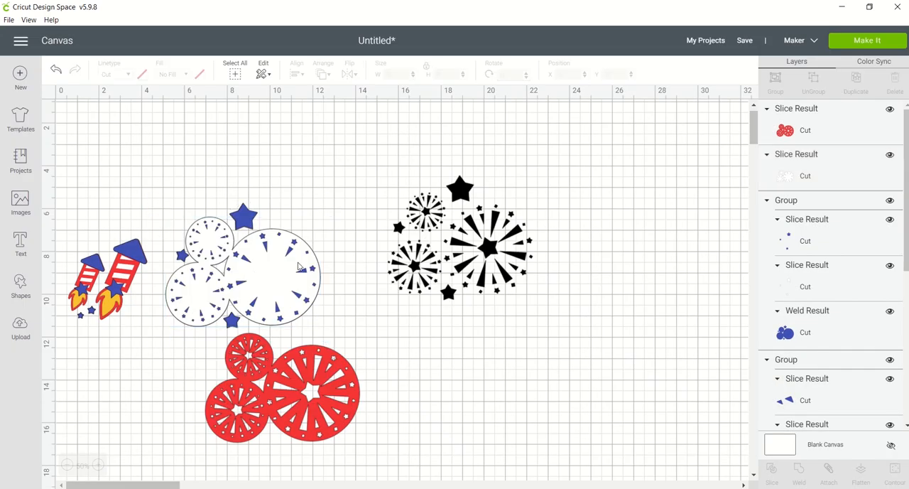
Move the white burst layer and the black firework silhouette to the empty area beside the red bursts, overlapping them, and select both.
{"action": "left_click_drag", "start_coordinate": [269, 280], "coordinate": [540, 375]}
{"action": "left_click_drag", "start_coordinate": [510, 253], "coordinate": [556, 374]}
{"action": "left_click_drag", "start_coordinate": [629, 340], "coordinate": [514, 375]}
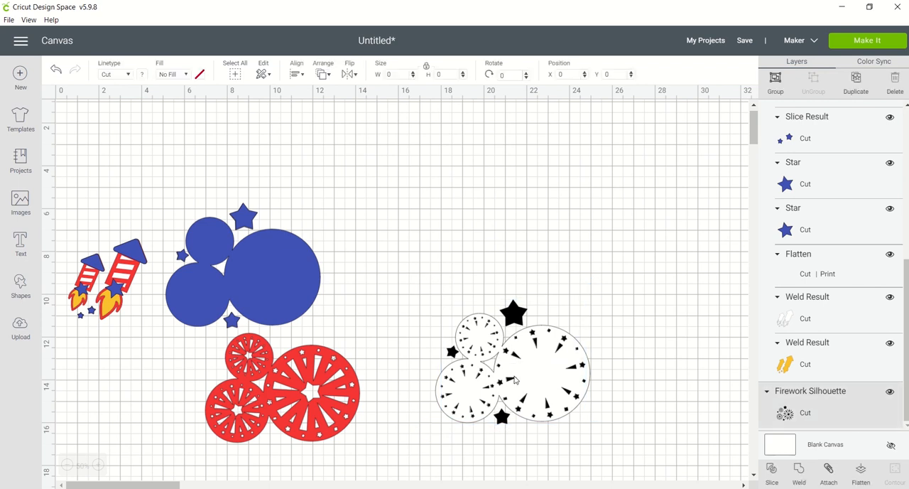
Align the white burst layer over the black silhouette at about X 16.857, Y 10.761 so its cutouts match the rays and small stars.
{"action": "left_click", "coordinate": [100, 465]}
{"action": "left_click", "coordinate": [741, 484]}
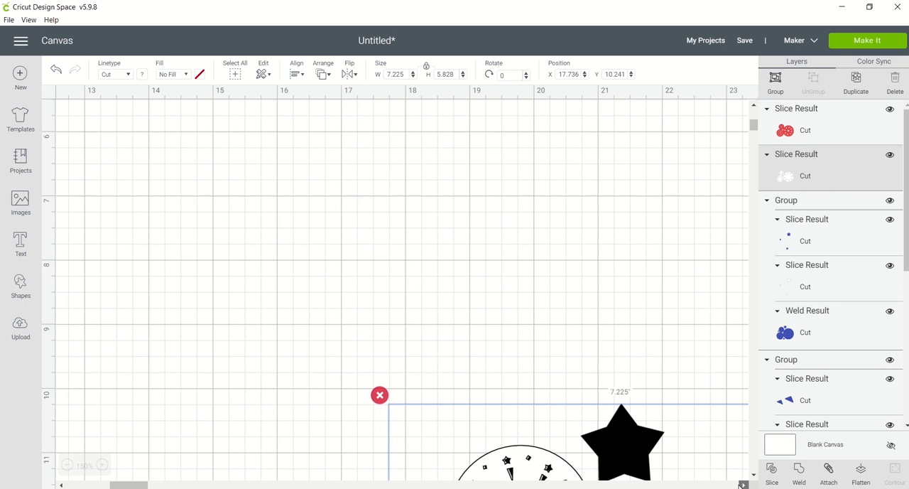
{"action": "left_click", "coordinate": [753, 474]}
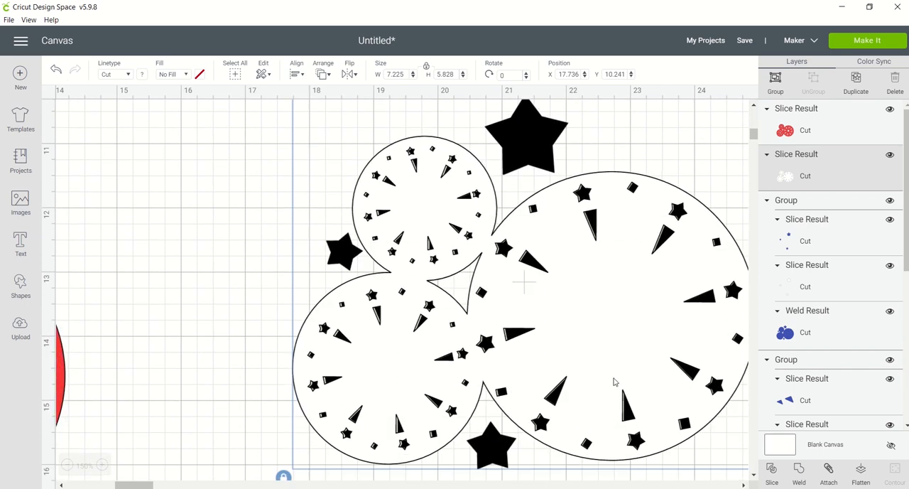
{"action": "left_click_drag", "start_coordinate": [615, 374], "coordinate": [558, 369]}
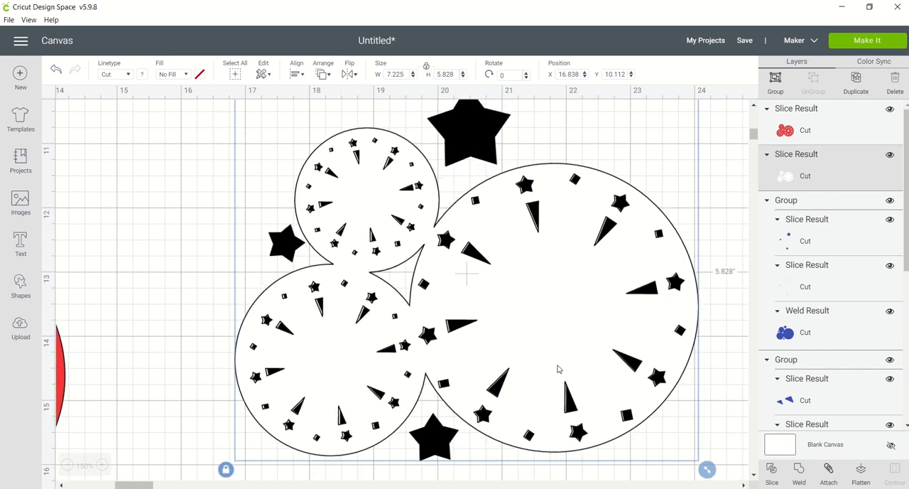
{"action": "left_click", "coordinate": [636, 331]}
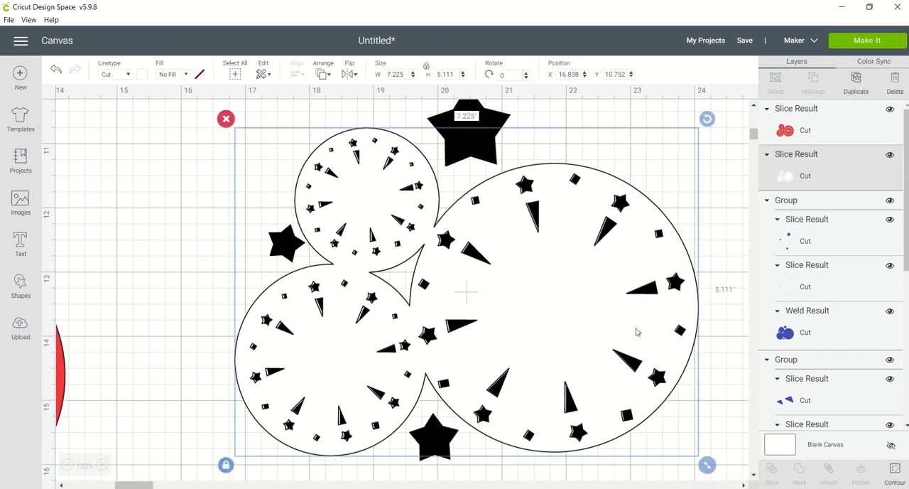
{"action": "left_click_drag", "start_coordinate": [636, 331], "coordinate": [637, 332]}
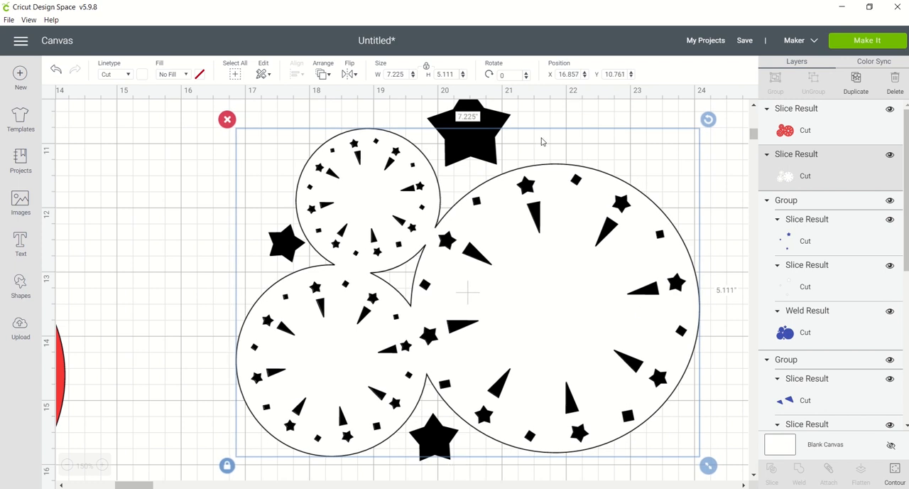
Hide all contours of the black firework silhouette.
{"action": "left_click", "coordinate": [502, 112]}
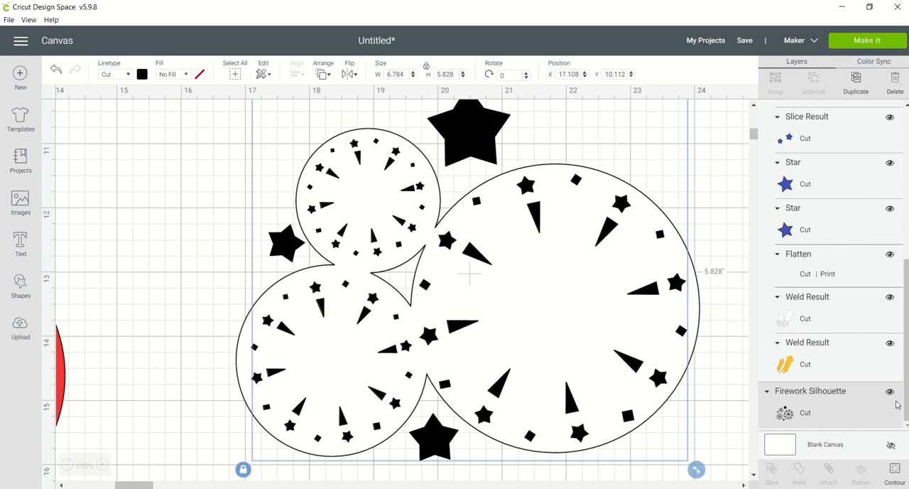
{"action": "left_click", "coordinate": [894, 467]}
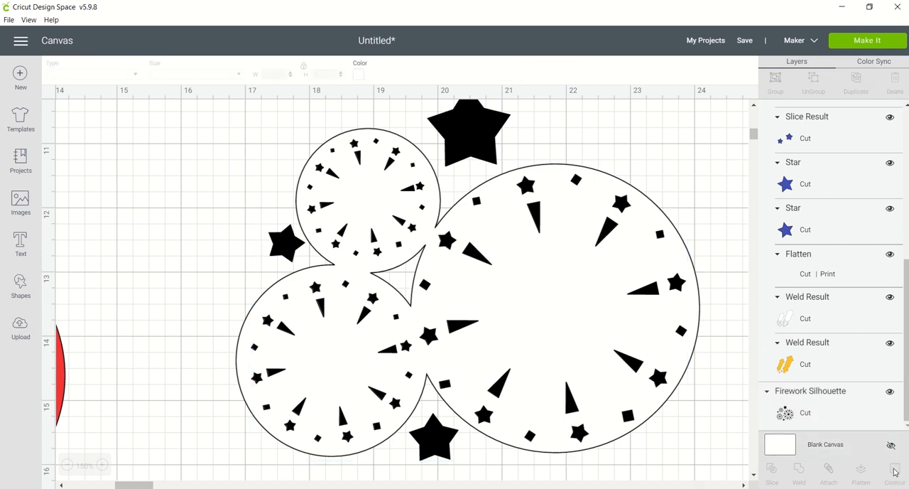
{"action": "left_click", "coordinate": [505, 142]}
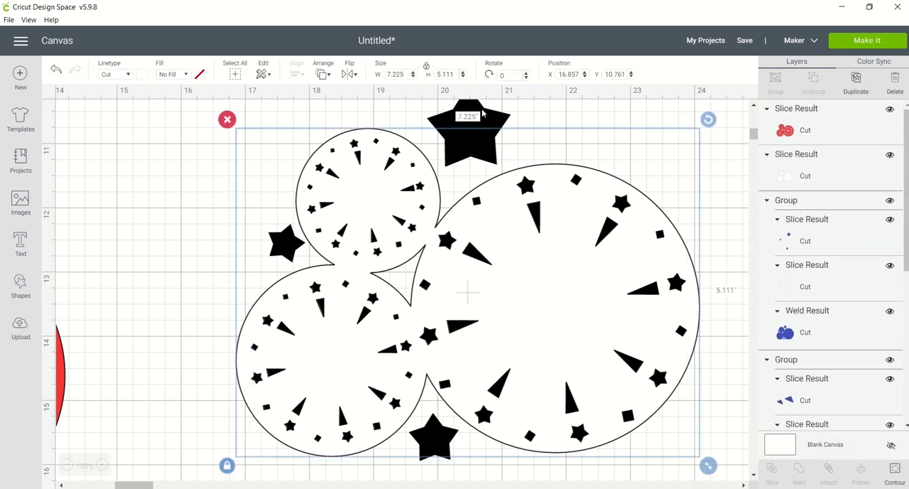
{"action": "left_click", "coordinate": [895, 471]}
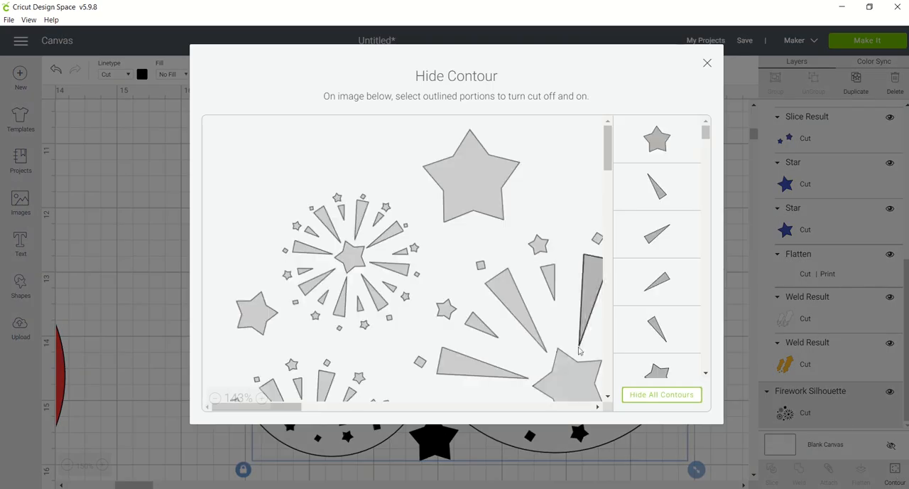
{"action": "left_click", "coordinate": [654, 394]}
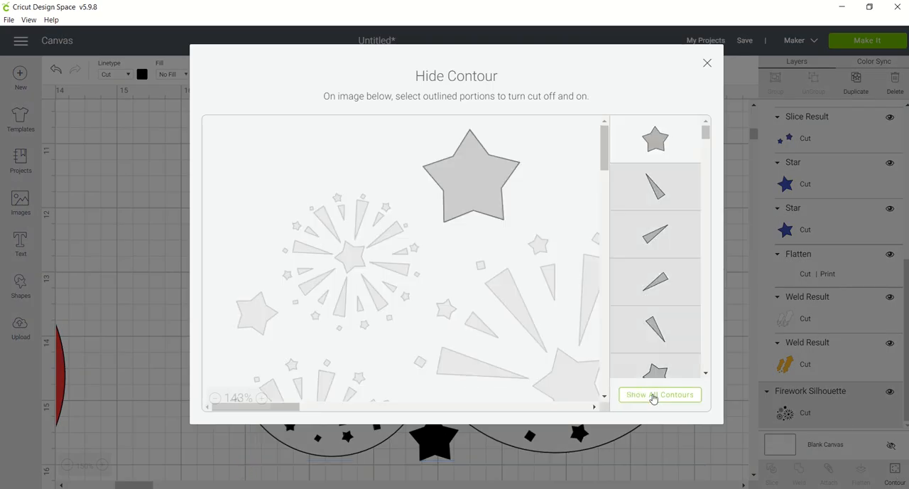
Show the silhouette contours for the bottom loose star and the centre stars of the largest and smallest bursts again.
{"action": "scroll", "coordinate": [705, 135], "scroll_direction": "down", "scroll_amount": 3}
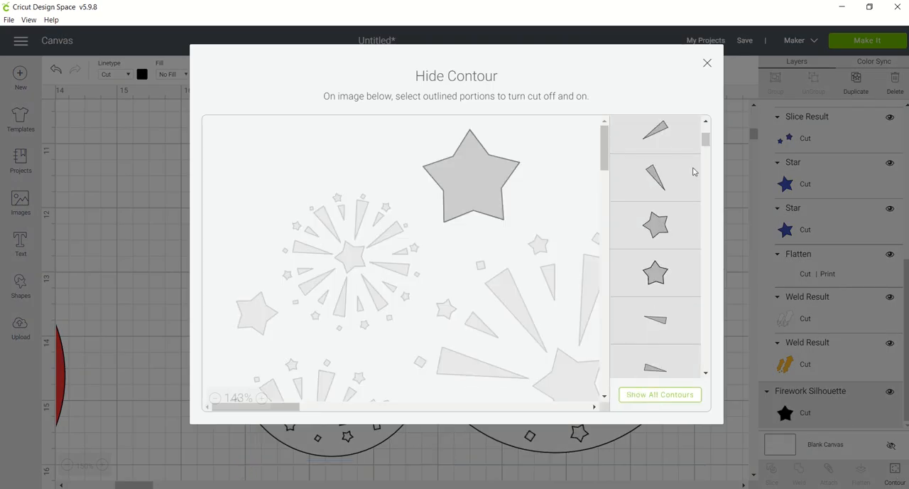
{"action": "left_click", "coordinate": [661, 231]}
{"action": "left_click", "coordinate": [660, 274]}
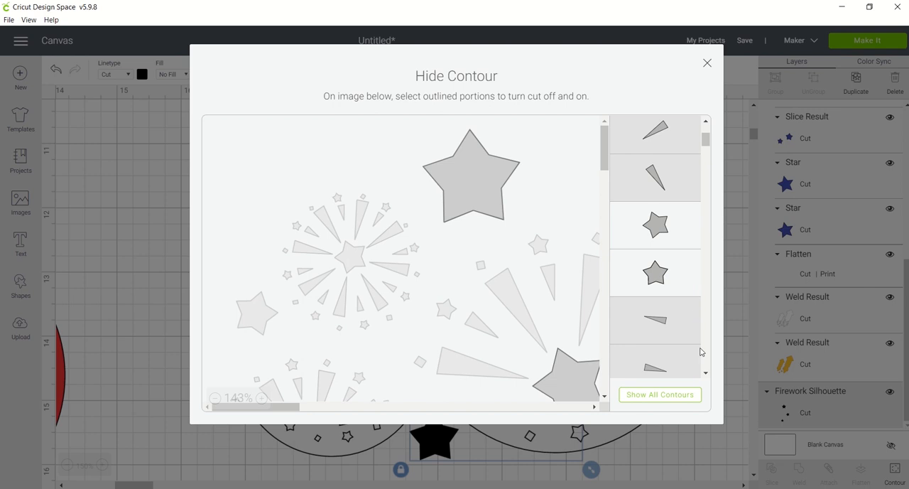
{"action": "scroll", "coordinate": [706, 358], "scroll_direction": "down", "scroll_amount": 5}
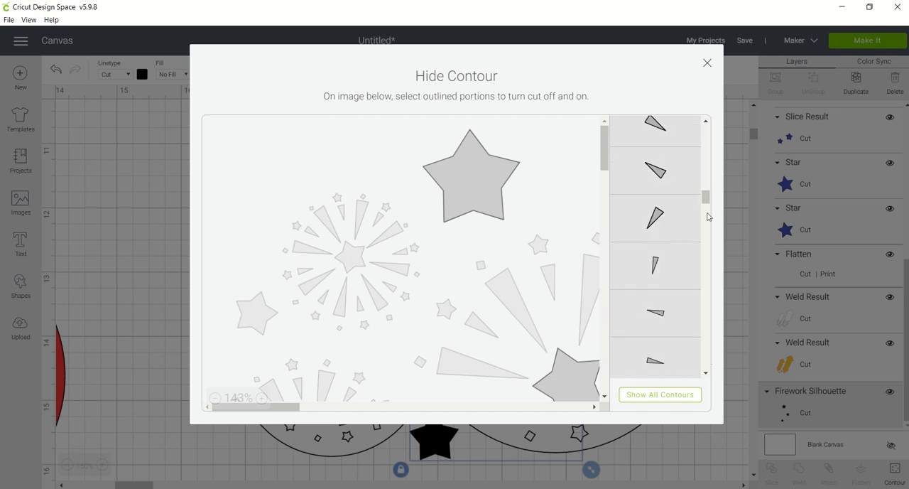
{"action": "scroll", "coordinate": [694, 185], "scroll_direction": "up", "scroll_amount": 2}
{"action": "left_click", "coordinate": [653, 257]}
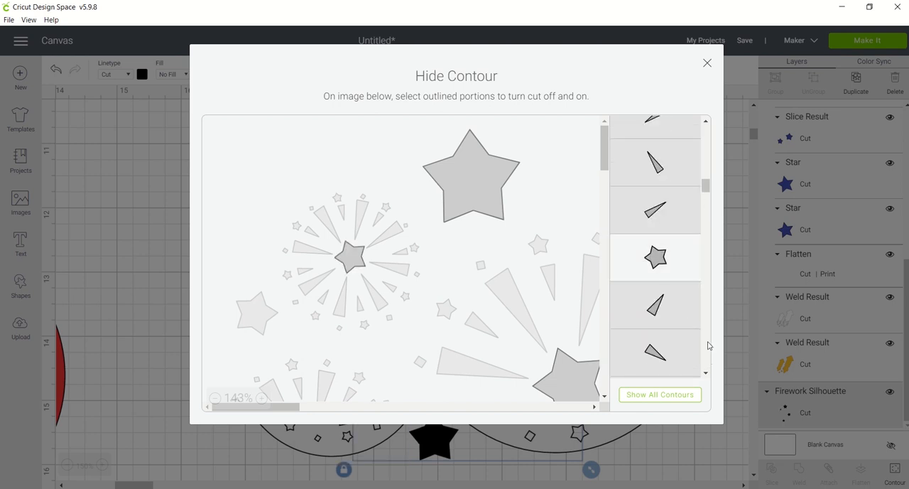
Show the silhouette contours for the lower-left burst's centre star and the small loose star again, and finish the contour editing.
{"action": "scroll", "coordinate": [708, 346], "scroll_direction": "down", "scroll_amount": 2}
{"action": "left_click", "coordinate": [215, 399]}
{"action": "left_click", "coordinate": [216, 399]}
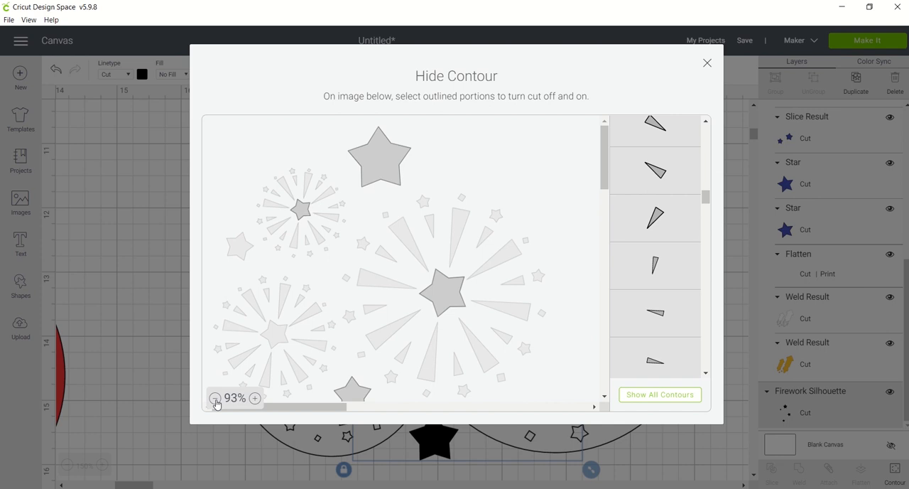
{"action": "scroll", "coordinate": [705, 323], "scroll_direction": "down", "scroll_amount": 1}
{"action": "scroll", "coordinate": [694, 148], "scroll_direction": "down", "scroll_amount": 2}
{"action": "scroll", "coordinate": [705, 137], "scroll_direction": "up", "scroll_amount": 1}
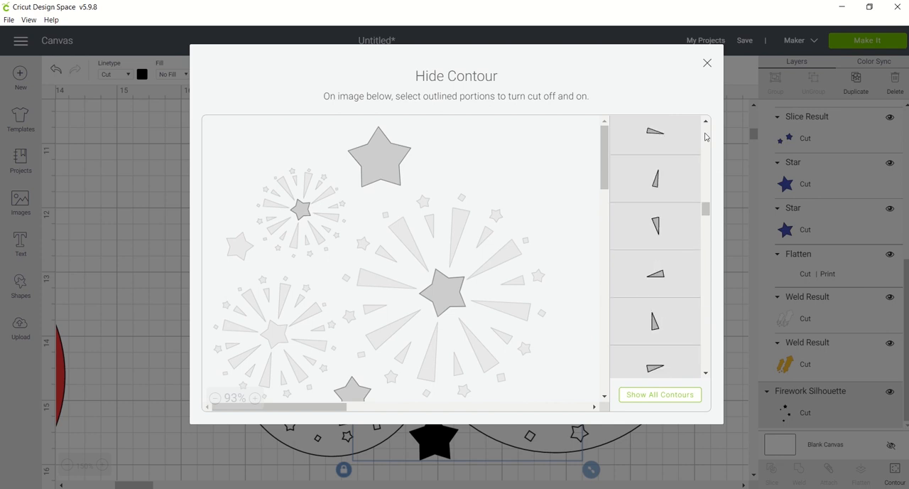
{"action": "scroll", "coordinate": [655, 241], "scroll_direction": "up", "scroll_amount": 3}
{"action": "left_click", "coordinate": [655, 240]}
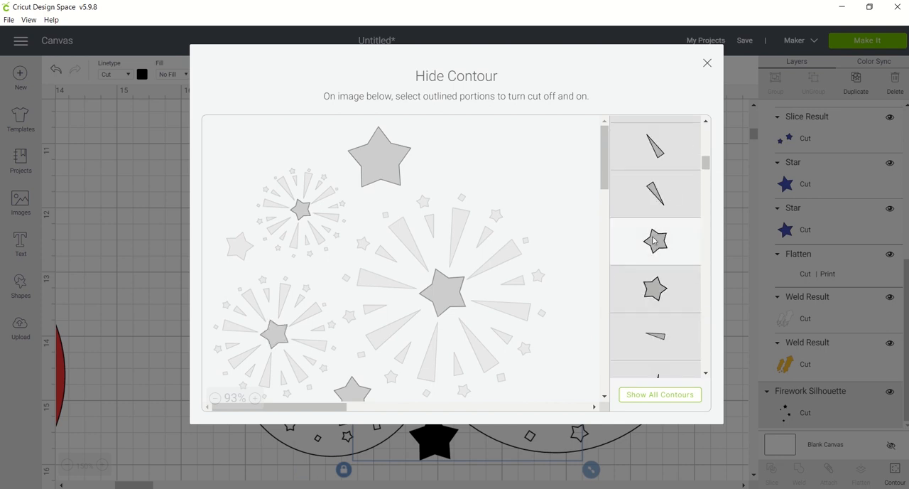
{"action": "left_click", "coordinate": [652, 291]}
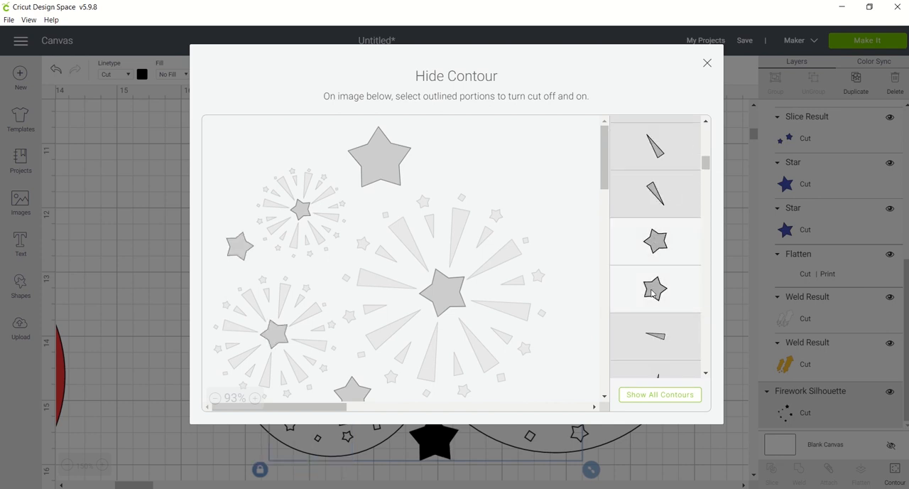
{"action": "left_click", "coordinate": [705, 64]}
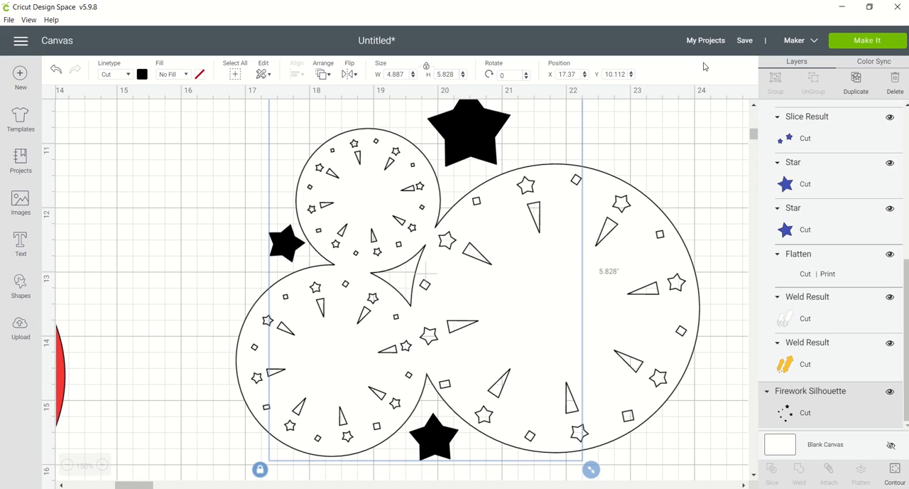
Slice the black stars out of the white burst layer and delete the white centre star pieces.
{"action": "left_click", "coordinate": [646, 158]}
{"action": "left_click", "coordinate": [489, 125], "text": "shift"}
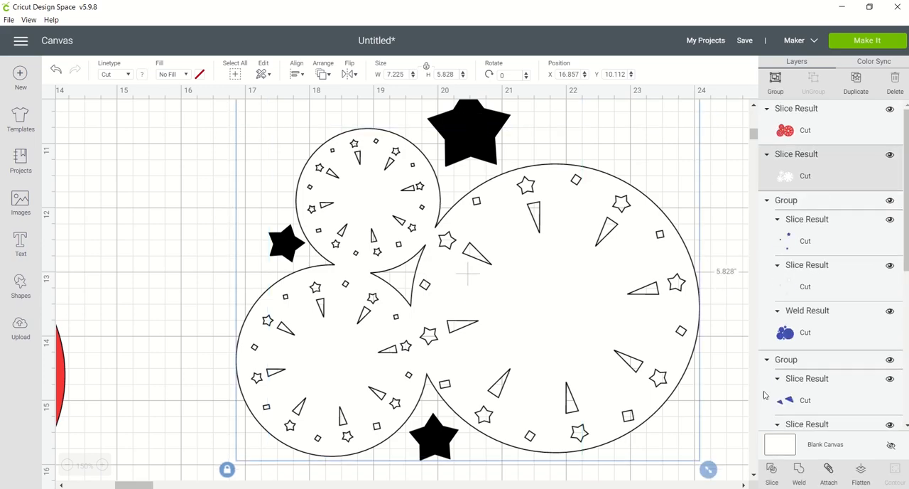
{"action": "left_click", "coordinate": [772, 471]}
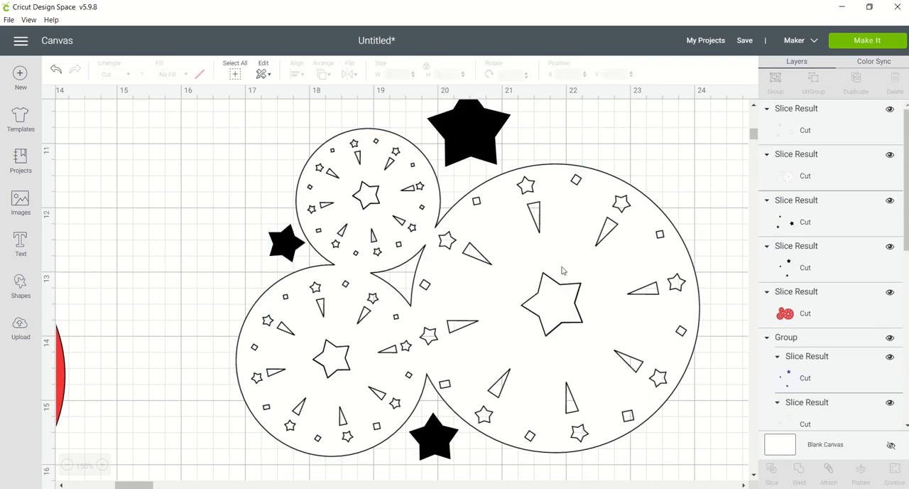
{"action": "left_click_drag", "start_coordinate": [566, 270], "coordinate": [736, 248]}
{"action": "left_click", "coordinate": [893, 85]}
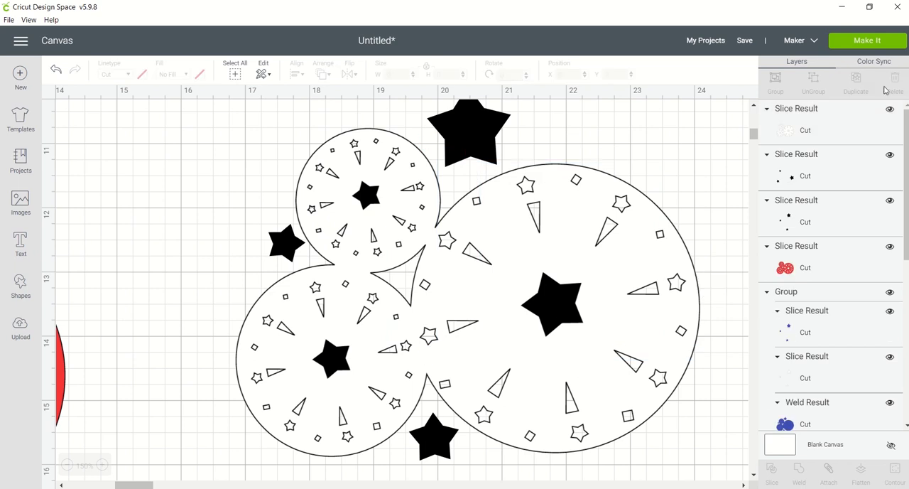
Move the white burst layer off the black stars to about X 18.875, Y 11.474 and delete both leftover black star pieces.
{"action": "left_click_drag", "start_coordinate": [554, 312], "coordinate": [686, 363]}
{"action": "left_click", "coordinate": [474, 142]}
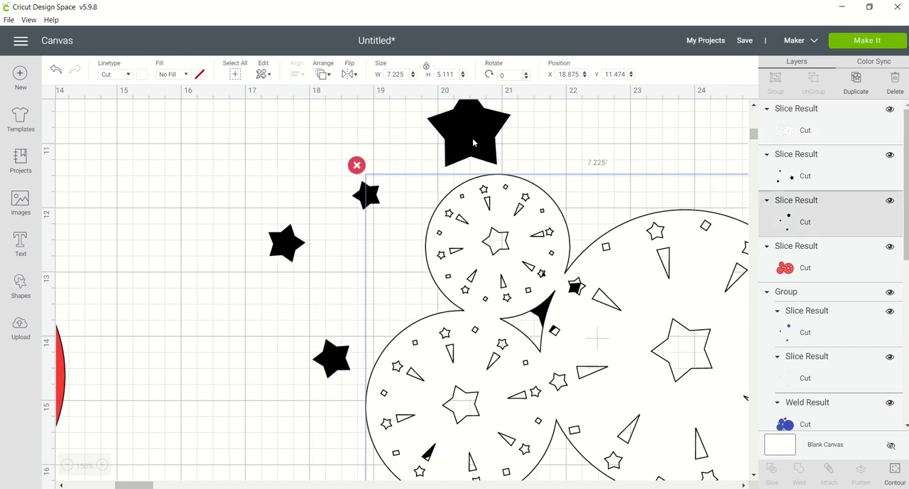
{"action": "left_click", "coordinate": [893, 82]}
{"action": "left_click", "coordinate": [374, 194]}
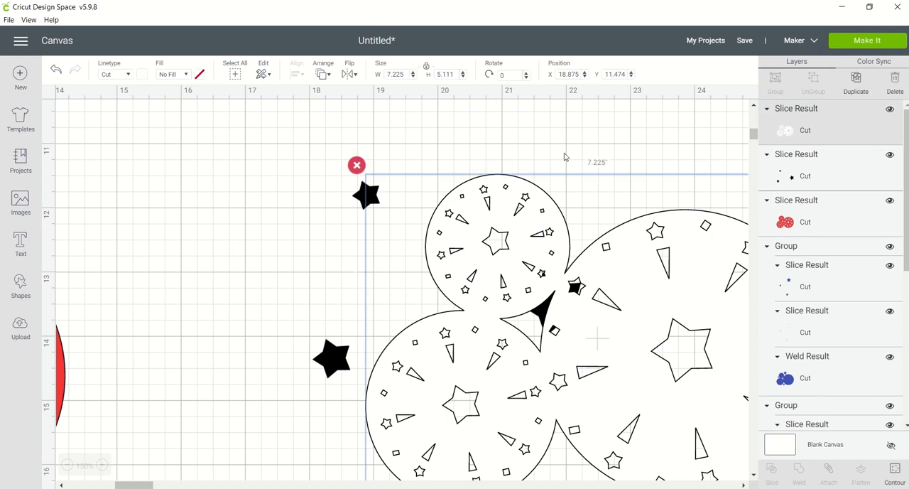
{"action": "left_click", "coordinate": [364, 207]}
{"action": "left_click", "coordinate": [894, 81]}
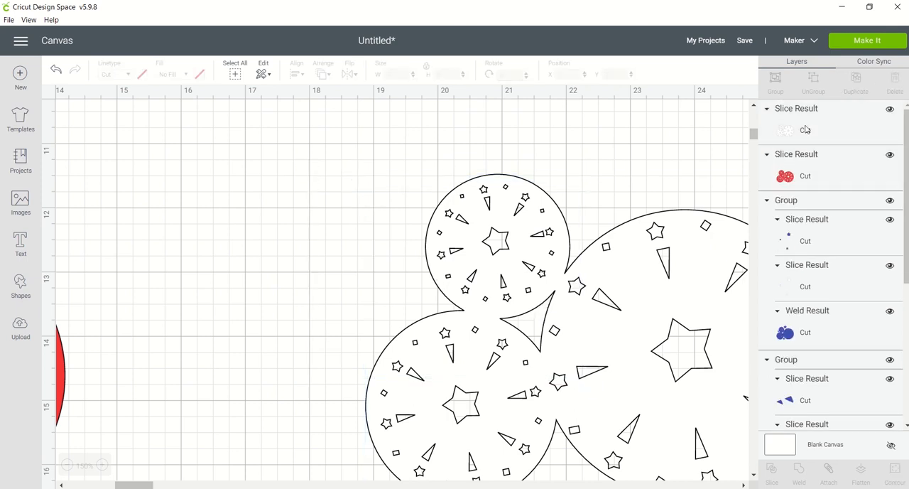
Move the white burst layer beside the red bursts at about X 14.514, Y 10.808.
{"action": "left_click", "coordinate": [672, 286]}
{"action": "left_click", "coordinate": [67, 465]}
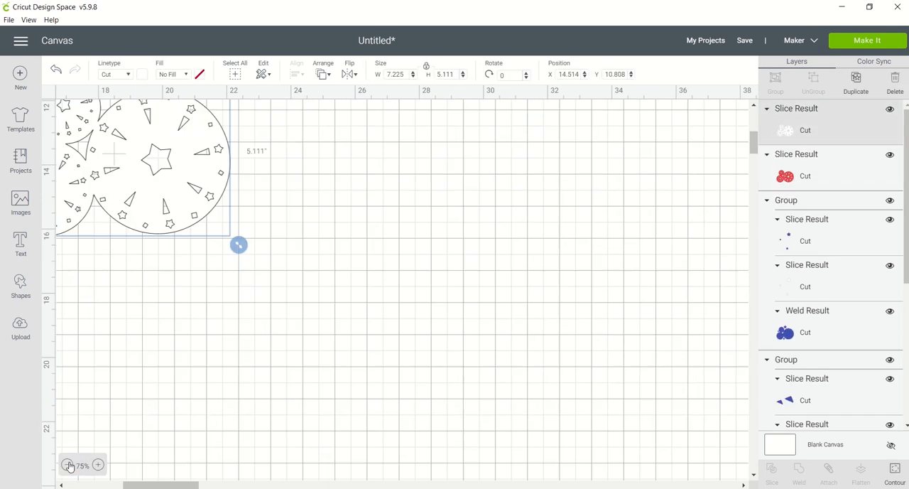
{"action": "left_click", "coordinate": [67, 465]}
{"action": "left_click_drag", "start_coordinate": [103, 485], "coordinate": [71, 485]}
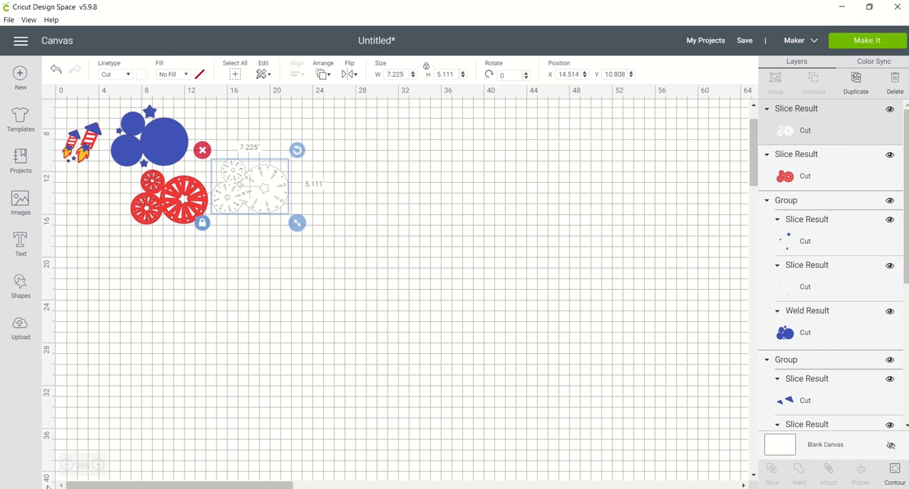
Stack the white burst layer on the blue silhouette, with the red burst layer sent to front over both at about X 5.137, Y 6.419.
{"action": "left_click", "coordinate": [99, 466]}
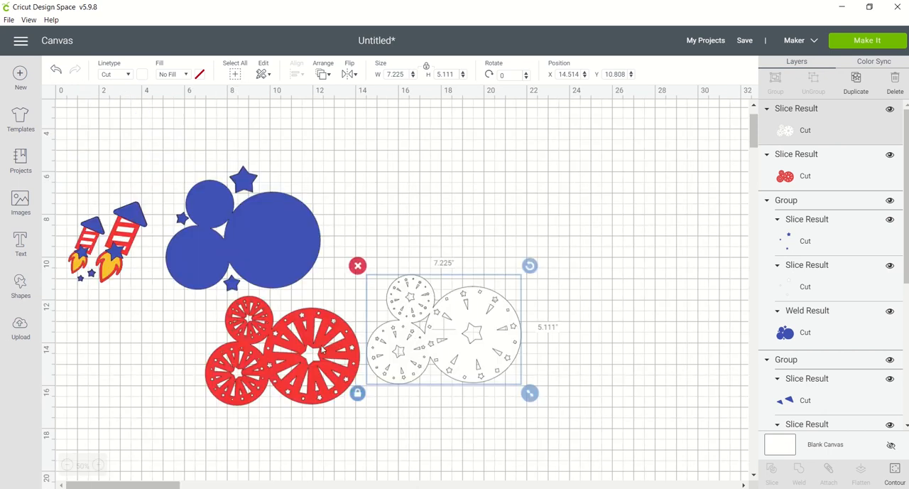
{"action": "left_click_drag", "start_coordinate": [474, 318], "coordinate": [272, 223]}
{"action": "left_click", "coordinate": [330, 336]}
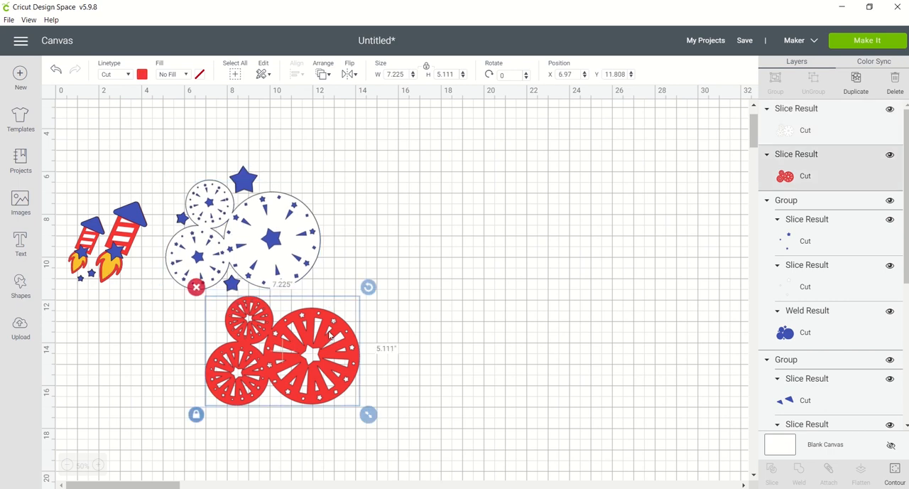
{"action": "left_click_drag", "start_coordinate": [330, 336], "coordinate": [372, 257]}
{"action": "left_click", "coordinate": [331, 76]}
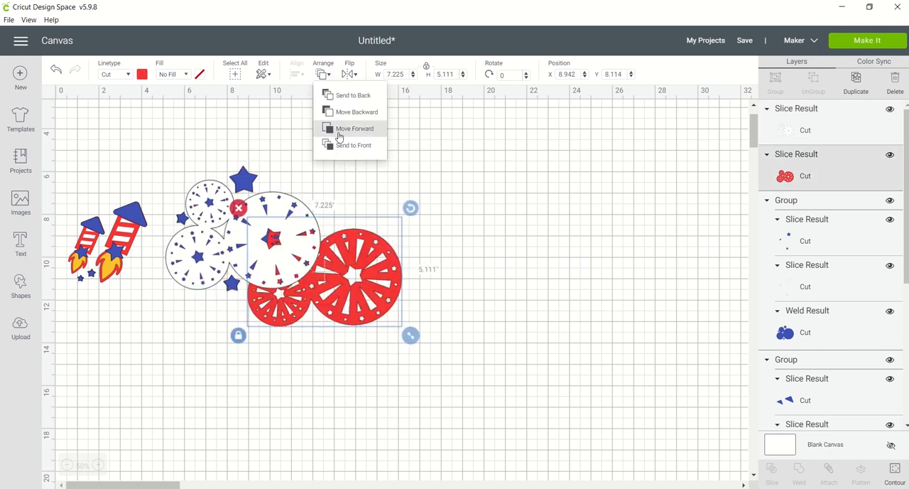
{"action": "left_click", "coordinate": [339, 147]}
{"action": "left_click_drag", "start_coordinate": [324, 233], "coordinate": [260, 203]}
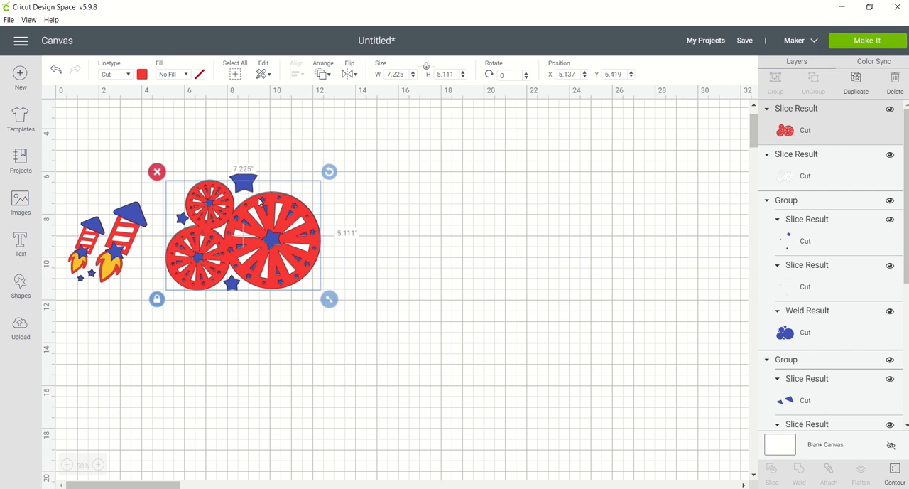
Nudge the red burst layer into alignment with the layers beneath it and group all the burst layers.
{"action": "left_click", "coordinate": [98, 464]}
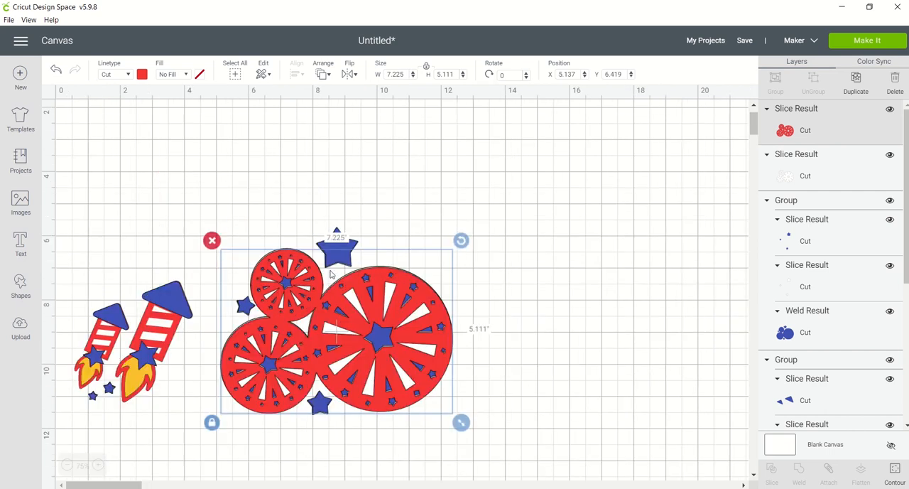
{"action": "left_click_drag", "start_coordinate": [350, 280], "coordinate": [350, 283]}
{"action": "left_click", "coordinate": [363, 210]}
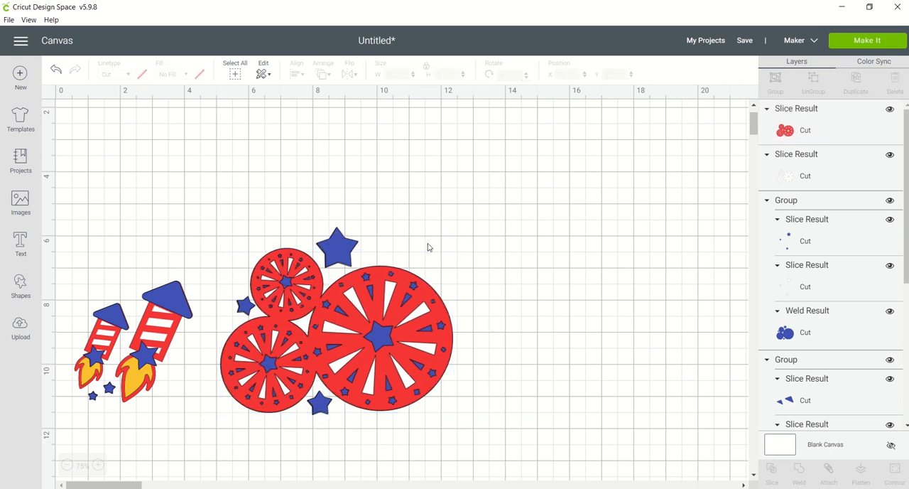
{"action": "left_click_drag", "start_coordinate": [483, 397], "coordinate": [237, 236]}
{"action": "left_click", "coordinate": [781, 85]}
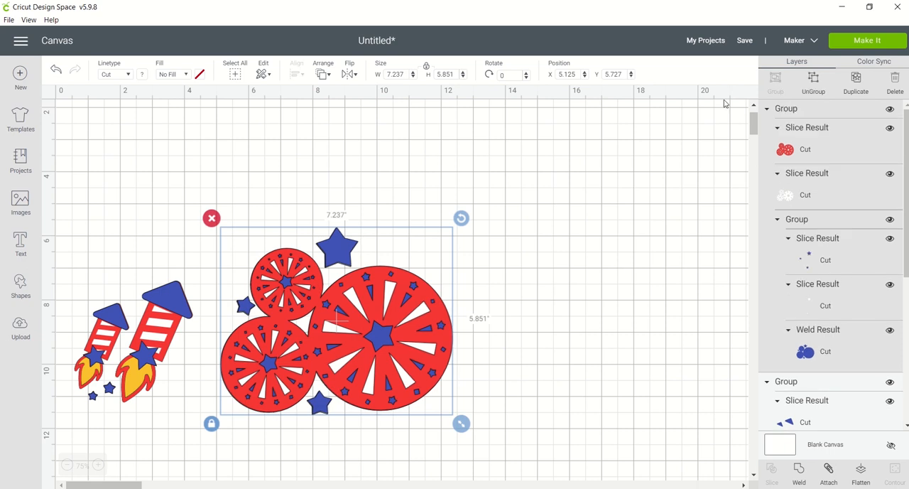
Move the grouped bursts above the rockets to about X 0.996, Y 1.357.
{"action": "left_click", "coordinate": [494, 309]}
{"action": "left_click_drag", "start_coordinate": [393, 335], "coordinate": [248, 201]}
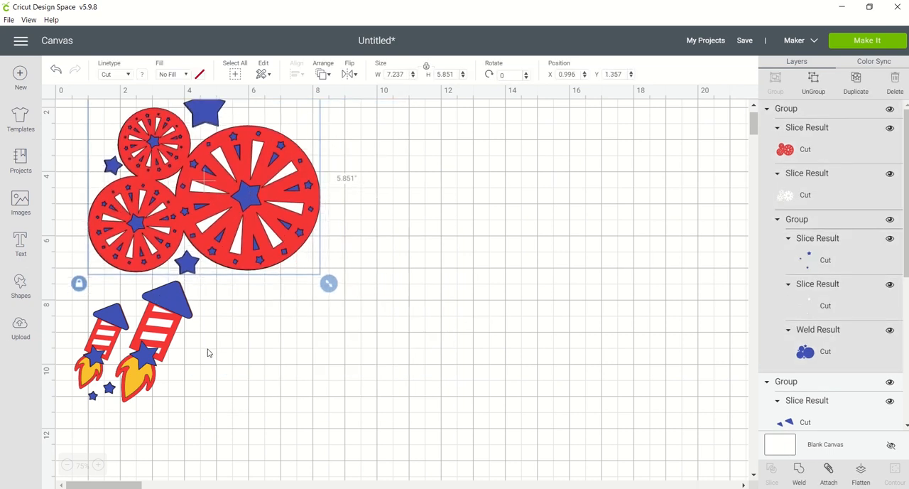
Enlarge the rocket group to about 4.415 by 4.546 inches and position it just below the bursts.
{"action": "left_click", "coordinate": [169, 345]}
{"action": "left_click_drag", "start_coordinate": [201, 413], "coordinate": [211, 438]}
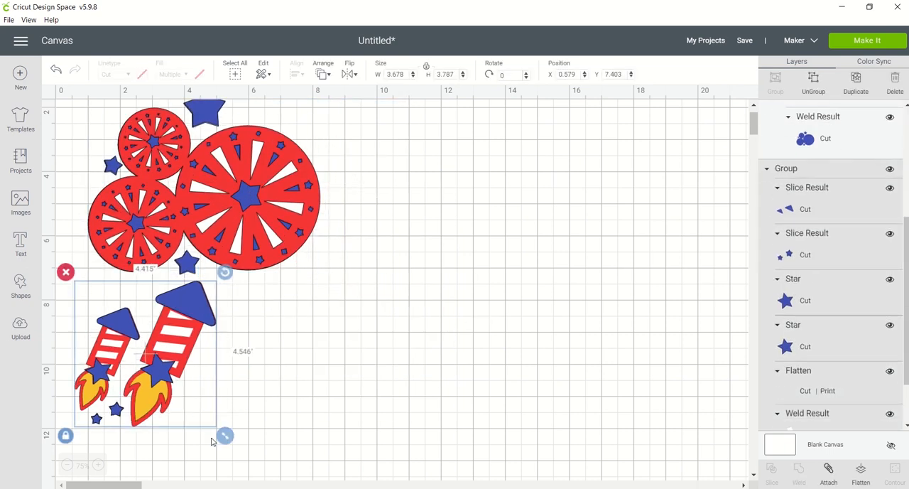
{"action": "left_click_drag", "start_coordinate": [207, 319], "coordinate": [219, 334]}
{"action": "left_click", "coordinate": [349, 260]}
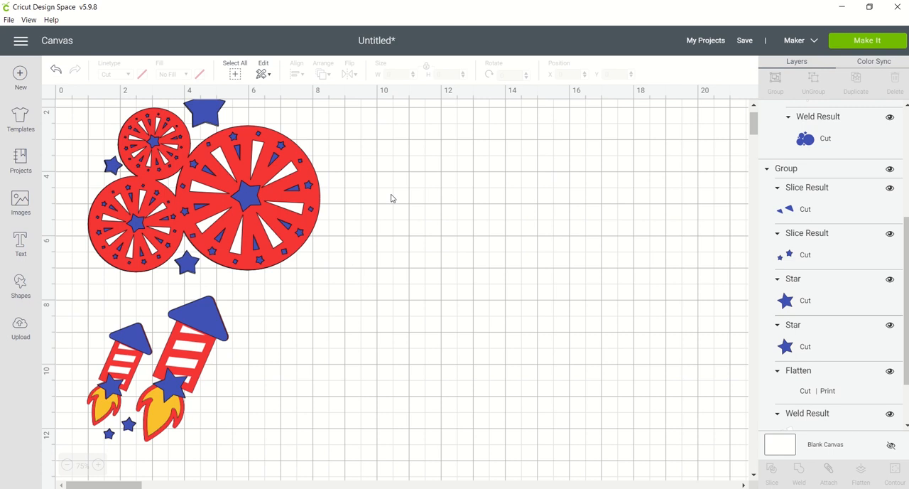
{"action": "scroll", "coordinate": [531, 194], "scroll_direction": "up", "scroll_amount": 1}
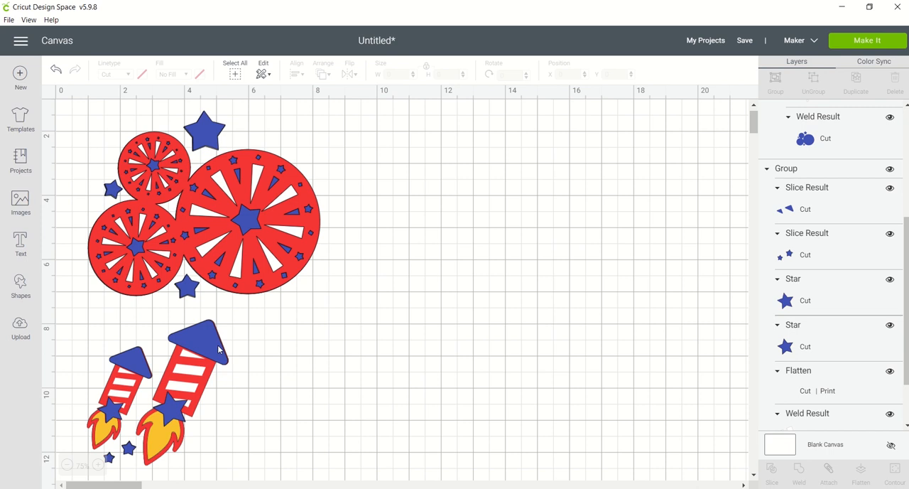
{"action": "left_click_drag", "start_coordinate": [219, 348], "coordinate": [207, 344]}
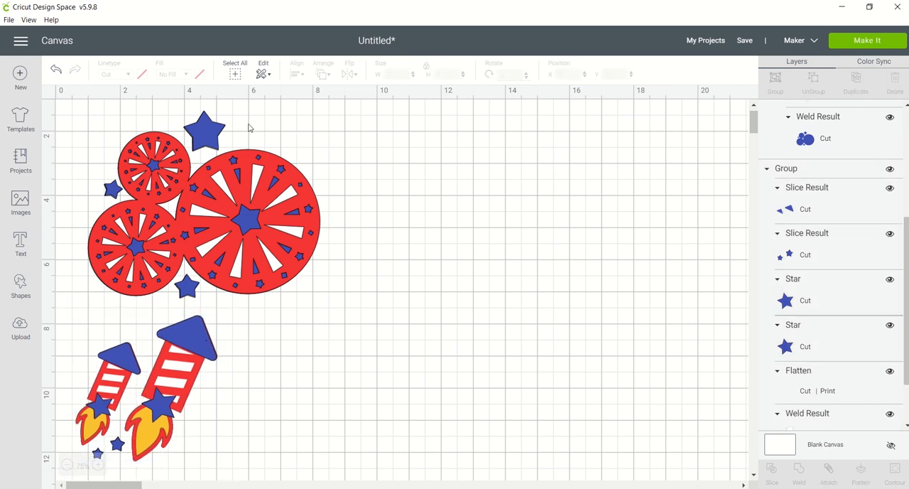
Add the text "It's Independence Day" in blue Cricut Sans on three centred lines.
{"action": "left_click", "coordinate": [20, 242]}
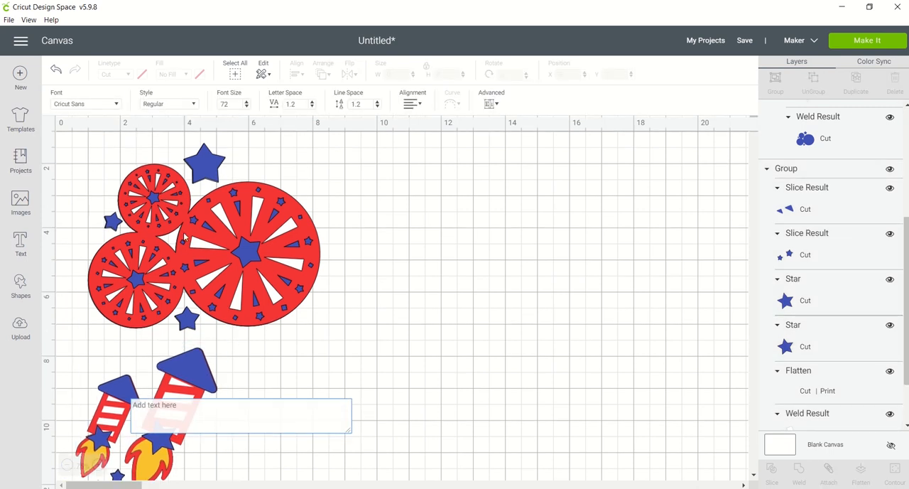
{"action": "type", "text": "It's"}
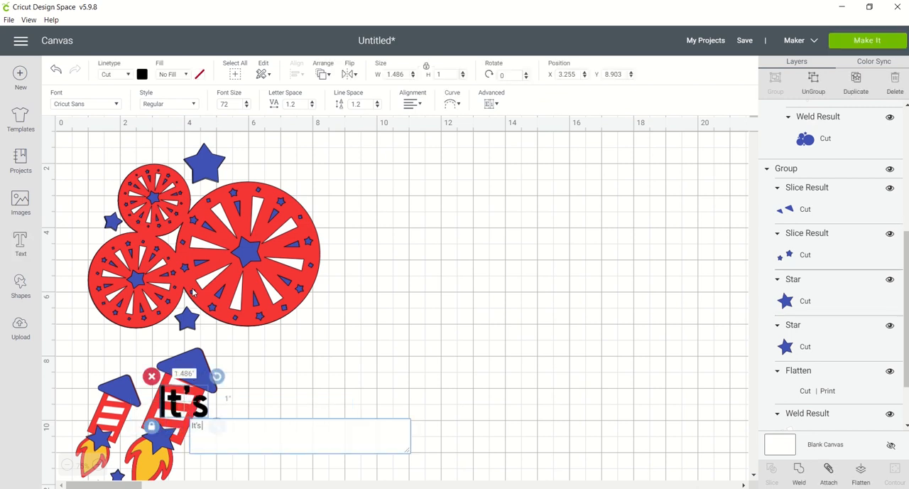
{"action": "type", "text": " Independence"}
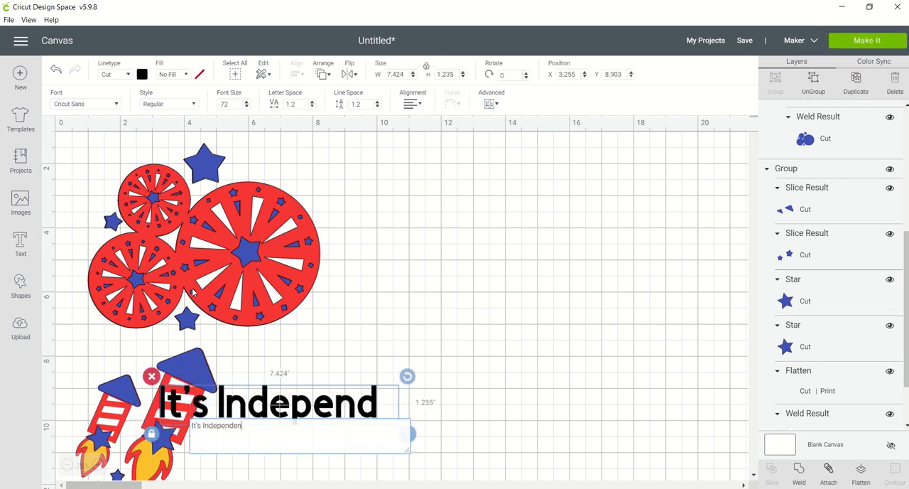
{"action": "type", "text": " Day"}
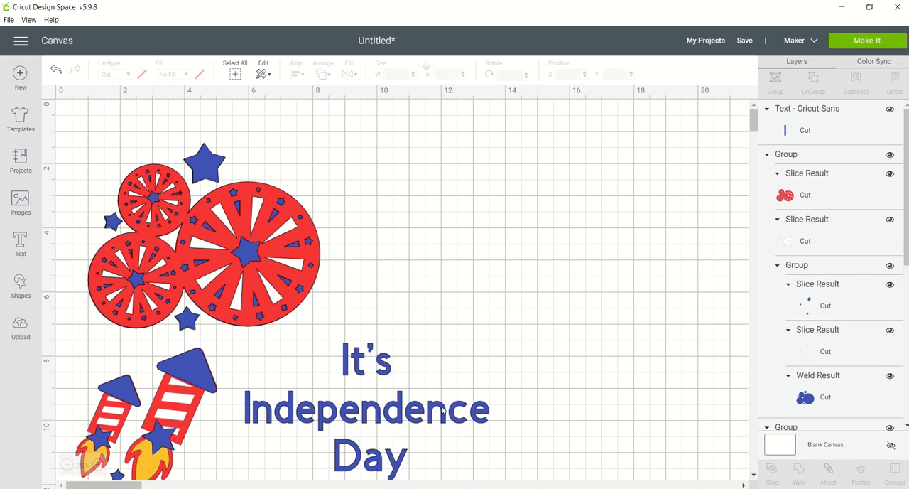
Place the text beside the rockets at about X 5.625, Y 8.662 and move the burst group to about X 3.329, Y 1.385.
{"action": "left_click_drag", "start_coordinate": [442, 410], "coordinate": [434, 444]}
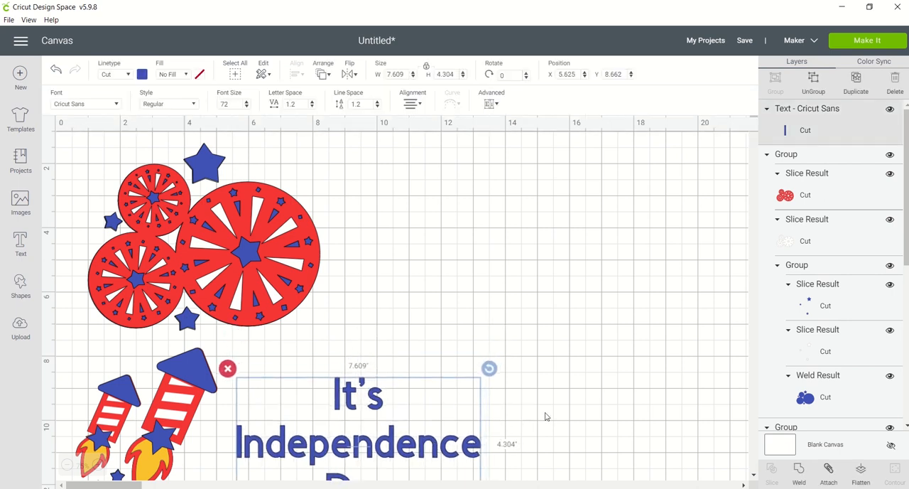
{"action": "left_click", "coordinate": [753, 476]}
{"action": "left_click", "coordinate": [754, 476]}
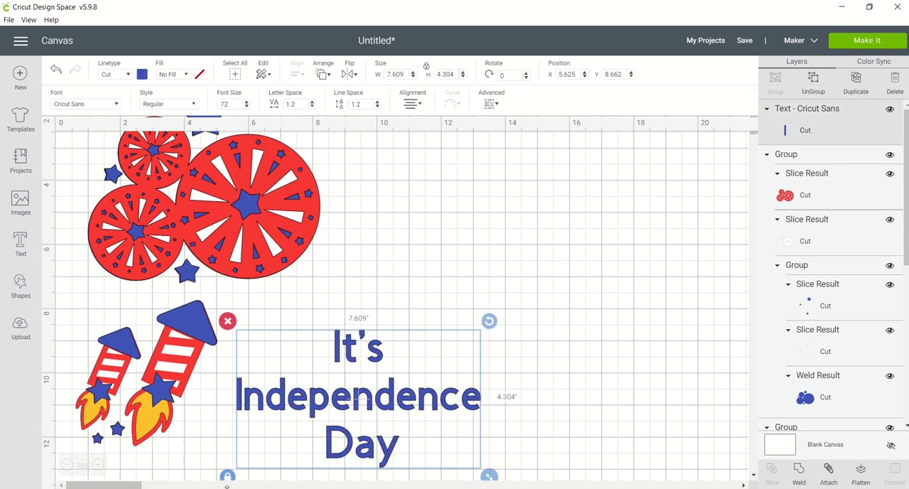
{"action": "left_click", "coordinate": [67, 464]}
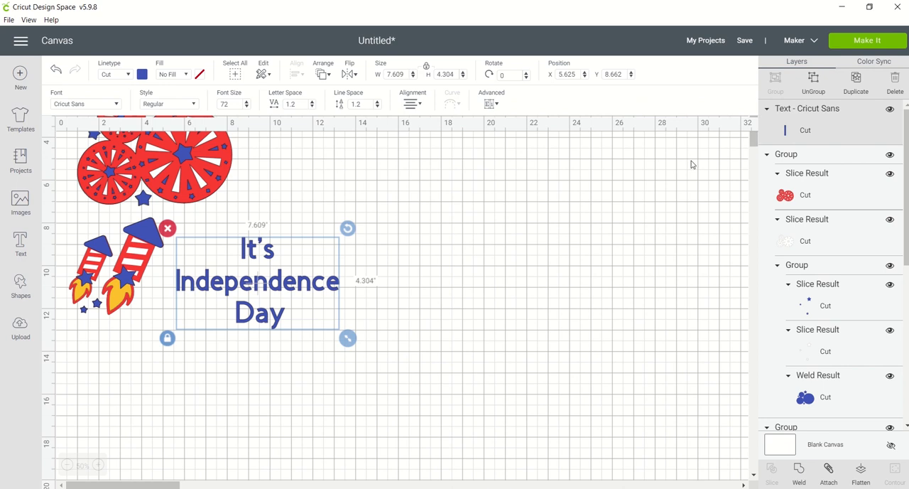
{"action": "left_click_drag", "start_coordinate": [753, 141], "coordinate": [754, 133]}
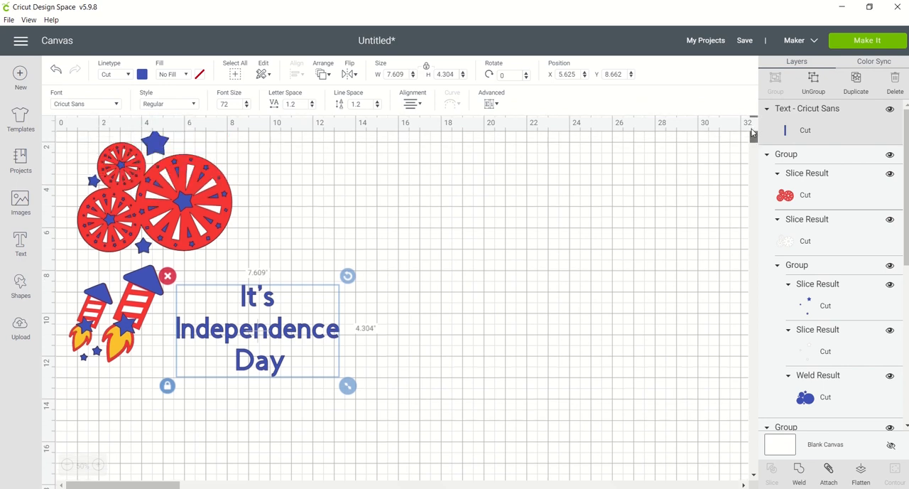
{"action": "left_click", "coordinate": [227, 200]}
{"action": "left_click_drag", "start_coordinate": [227, 199], "coordinate": [278, 203]}
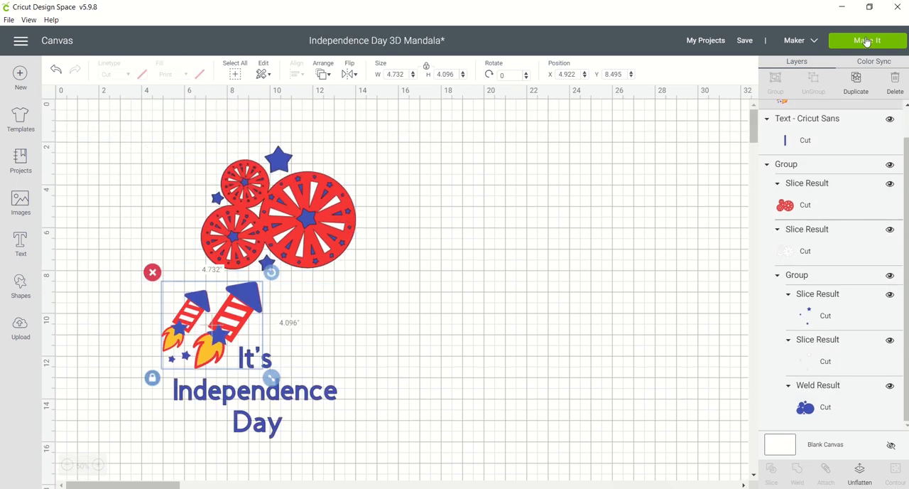
Preview the print and cut mats for the design, and unflatten the rockets on the canvas.
{"action": "left_click", "coordinate": [867, 40]}
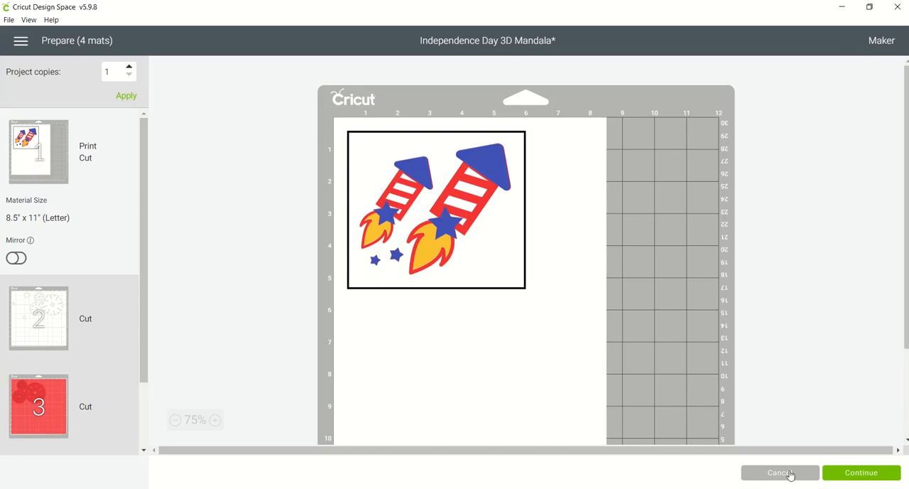
{"action": "left_click", "coordinate": [781, 473]}
{"action": "left_click", "coordinate": [258, 305]}
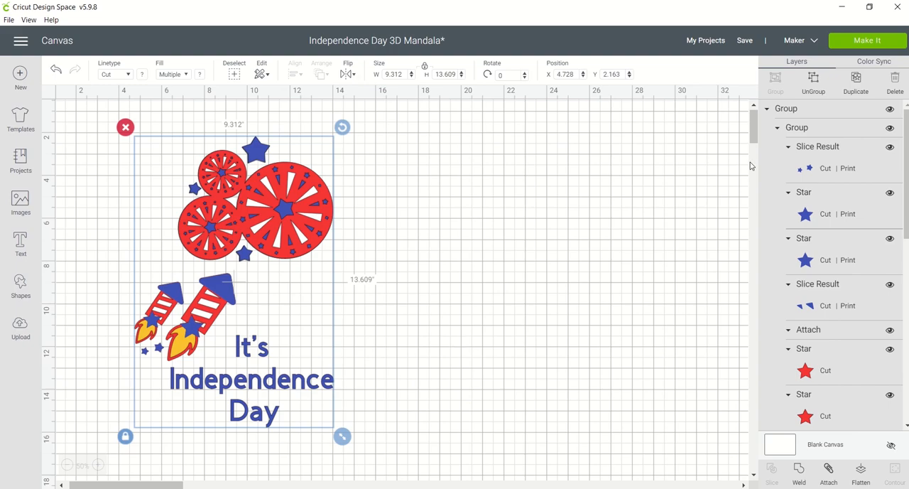
Check the mat preview again through to the fourth mat and return to the canvas.
{"action": "left_click", "coordinate": [875, 41]}
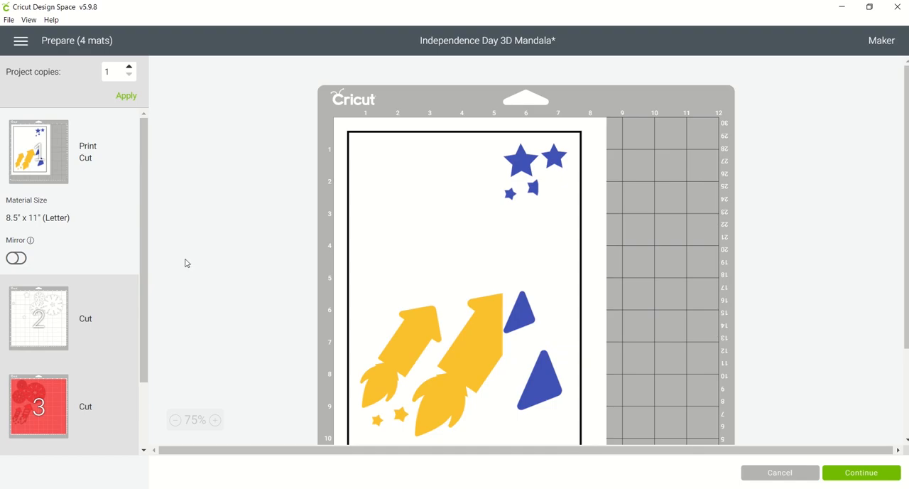
{"action": "left_click", "coordinate": [144, 432]}
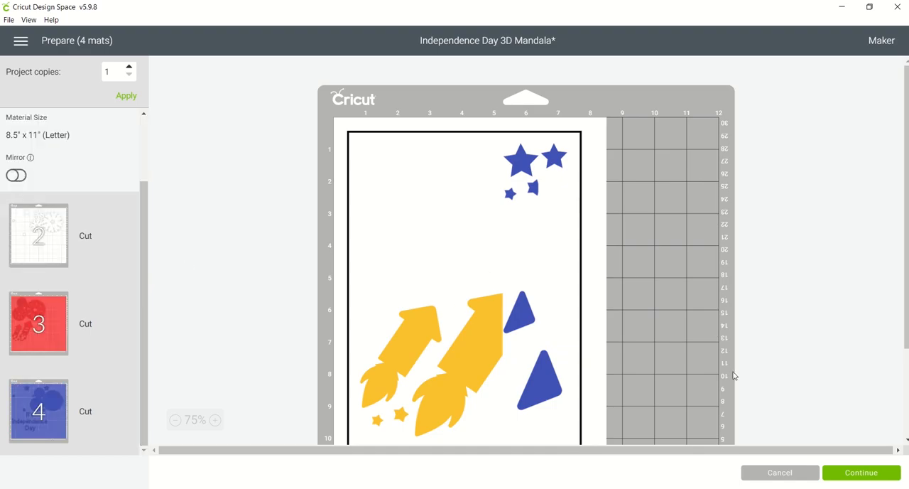
{"action": "left_click", "coordinate": [767, 473]}
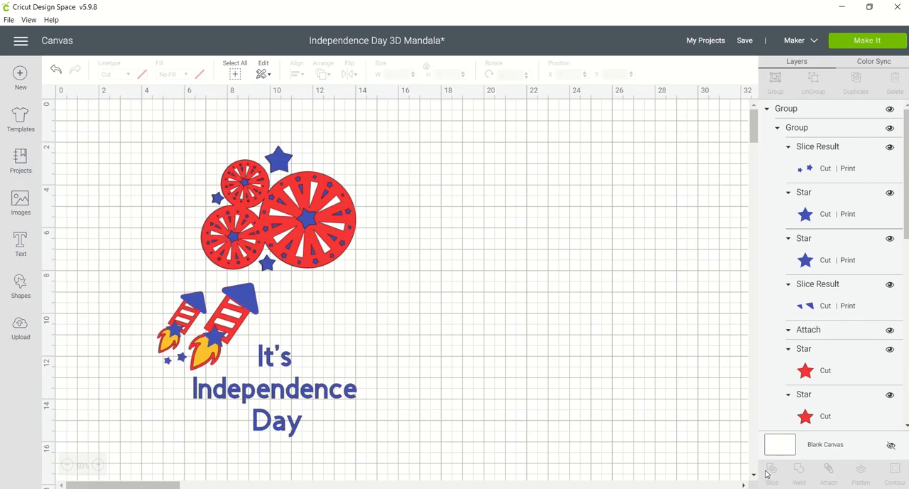
Ungroup the whole design and move the rockets out to the empty area beside the bursts.
{"action": "left_click", "coordinate": [220, 325]}
{"action": "left_click", "coordinate": [817, 81]}
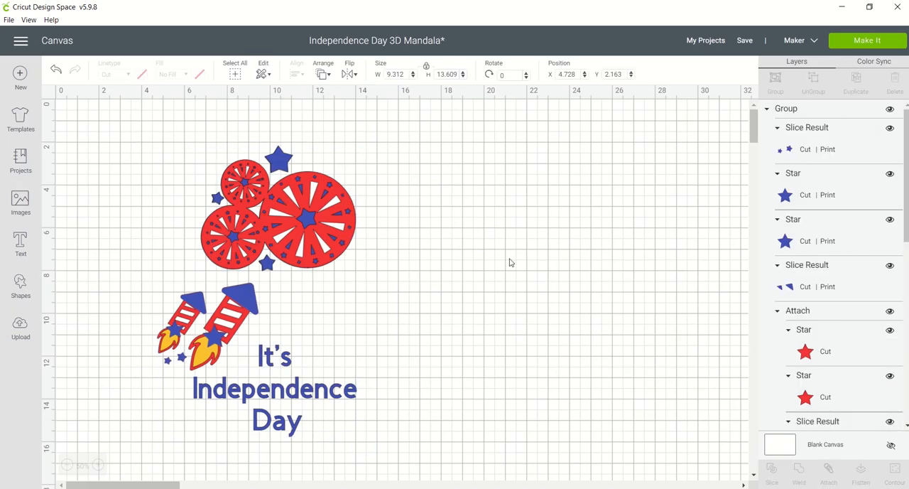
{"action": "left_click_drag", "start_coordinate": [233, 324], "coordinate": [522, 257]}
Ungroup the rockets and move their blue tips and blue stars into the empty space below them.
{"action": "left_click", "coordinate": [803, 80]}
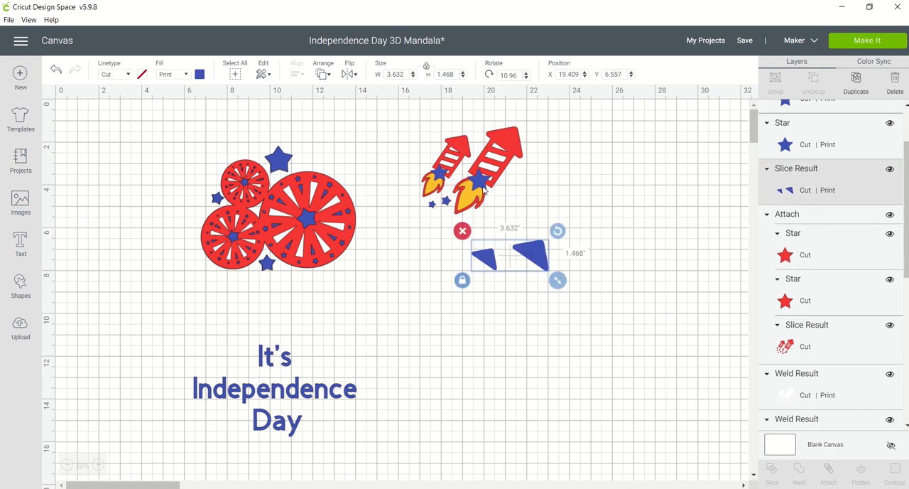
{"action": "left_click_drag", "start_coordinate": [483, 188], "coordinate": [515, 305]}
{"action": "left_click_drag", "start_coordinate": [441, 175], "coordinate": [485, 328]}
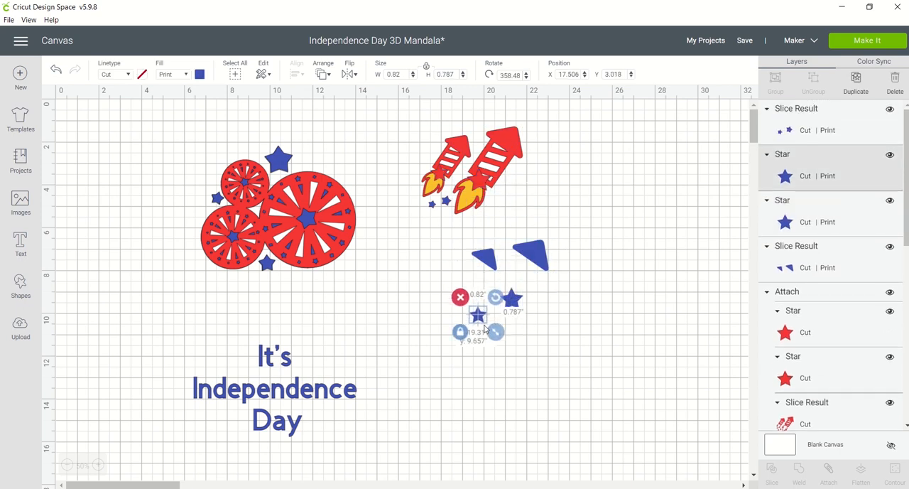
{"action": "left_click_drag", "start_coordinate": [449, 204], "coordinate": [517, 339]}
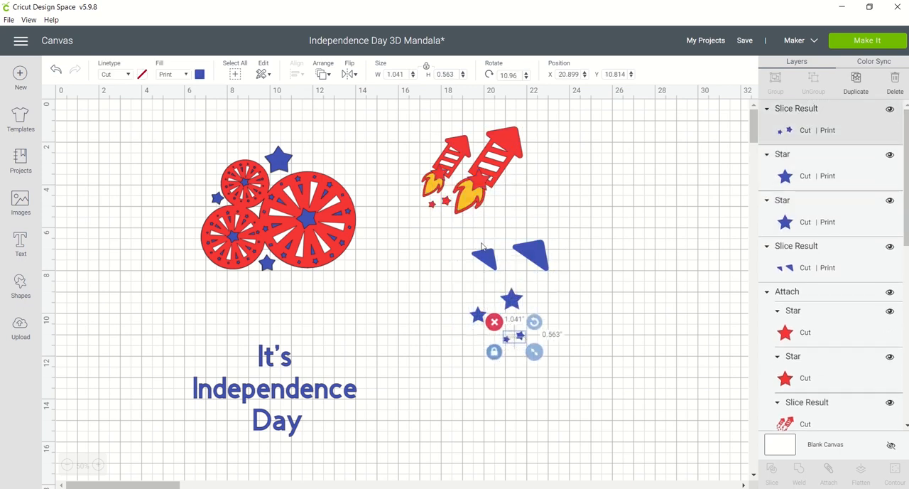
Separate the remaining rocket layers, placing the white one below the blue pieces and the attached red one well beside the yellow one.
{"action": "left_click", "coordinate": [461, 210]}
{"action": "left_click_drag", "start_coordinate": [461, 210], "coordinate": [589, 217]}
{"action": "left_click", "coordinate": [490, 172]}
{"action": "left_click_drag", "start_coordinate": [490, 172], "coordinate": [550, 384]}
{"action": "left_click", "coordinate": [482, 165]}
{"action": "left_click_drag", "start_coordinate": [482, 166], "coordinate": [482, 174]}
{"action": "left_click_drag", "start_coordinate": [587, 169], "coordinate": [675, 173]}
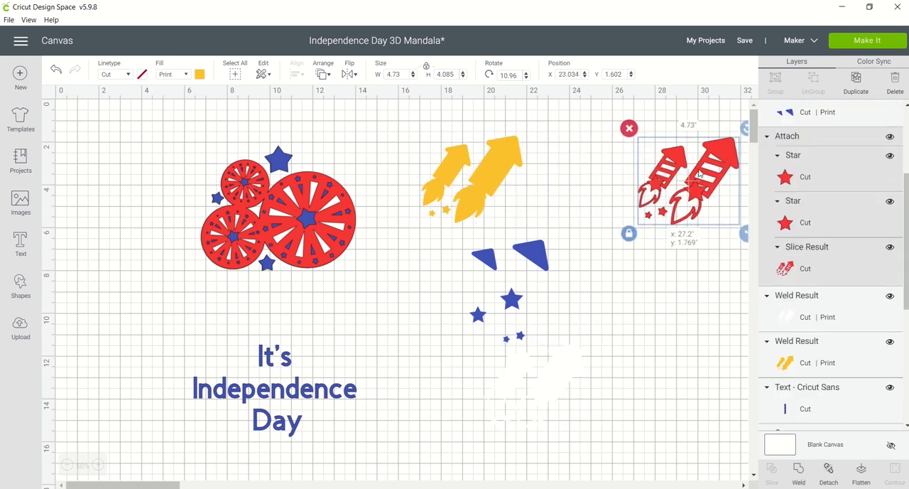
Change the golden rocket layer from Print to No Fill and give it the bright yellow material colour.
{"action": "left_click", "coordinate": [488, 172]}
{"action": "left_click", "coordinate": [185, 74]}
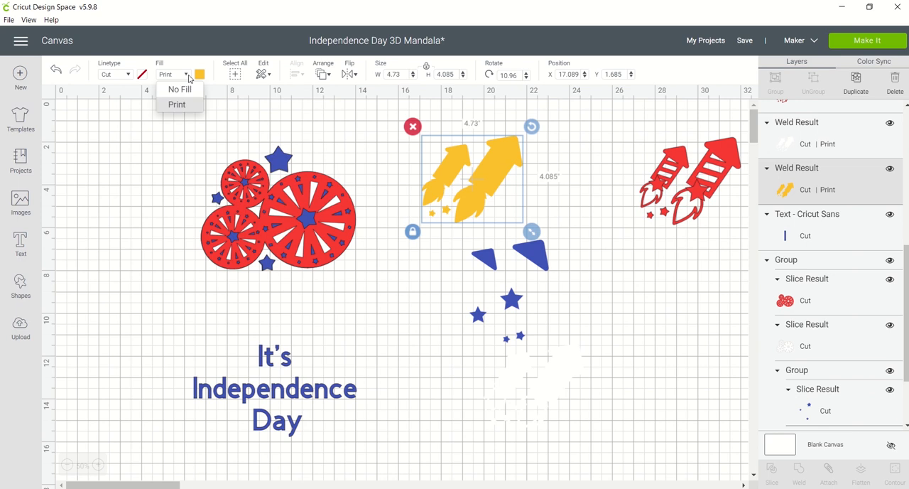
{"action": "left_click", "coordinate": [178, 96]}
{"action": "left_click", "coordinate": [142, 74]}
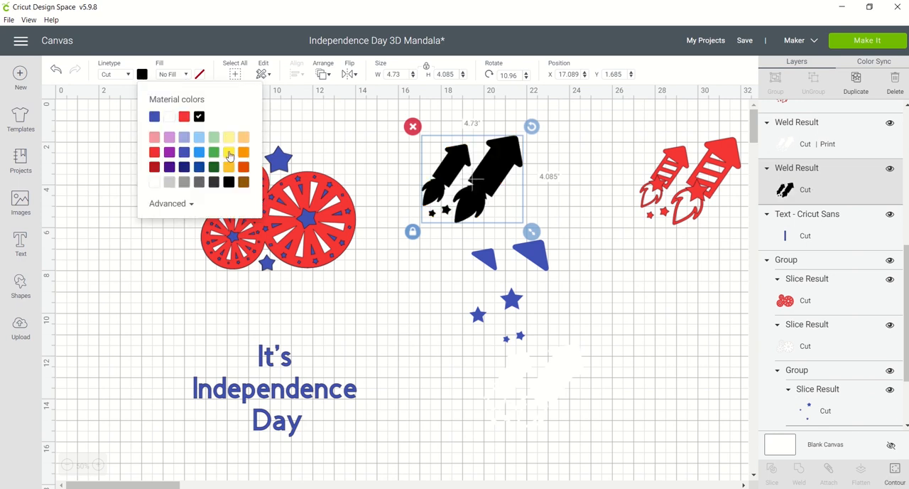
{"action": "left_click", "coordinate": [229, 152]}
{"action": "left_click", "coordinate": [229, 167]}
{"action": "left_click", "coordinate": [229, 152]}
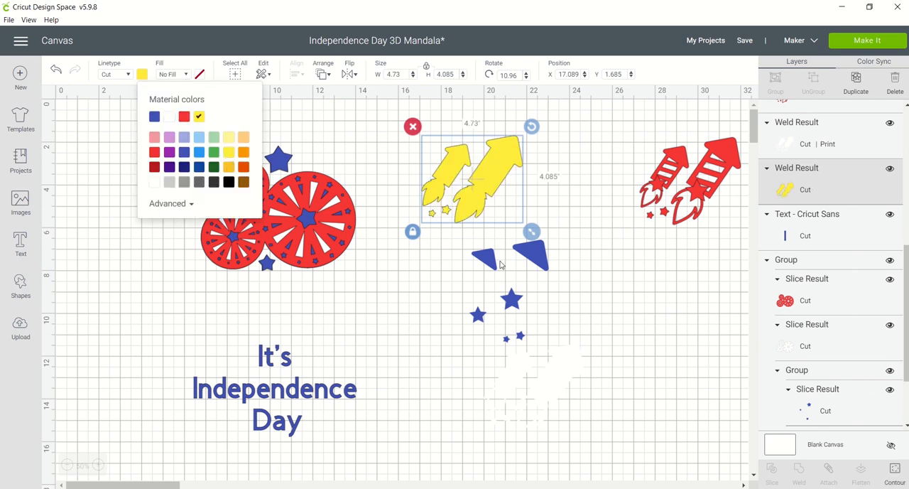
Change the blue rocket tips from Print to No Fill and give them the blue material colour.
{"action": "left_click", "coordinate": [530, 255]}
{"action": "left_click", "coordinate": [185, 74]}
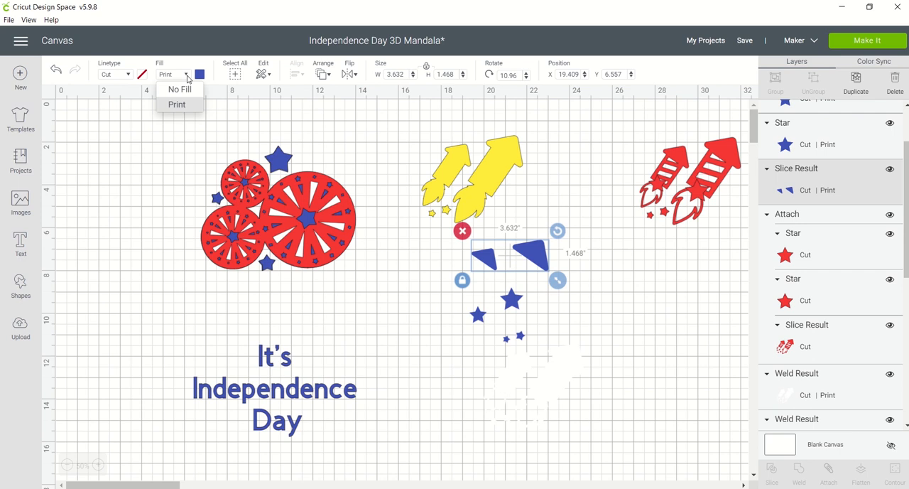
{"action": "left_click", "coordinate": [179, 88]}
{"action": "left_click", "coordinate": [142, 74]}
{"action": "left_click", "coordinate": [155, 117]}
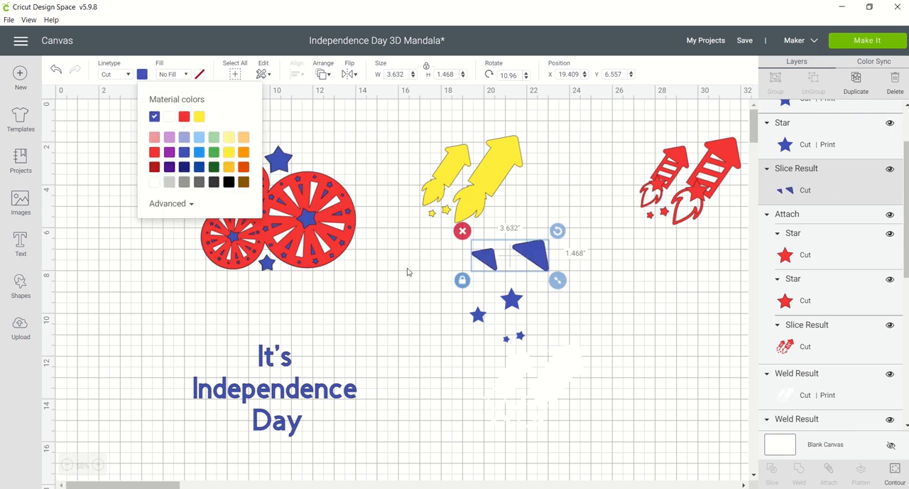
Switch the smaller of the two single blue rocket stars to No Fill with the blue material colour.
{"action": "left_click", "coordinate": [478, 315]}
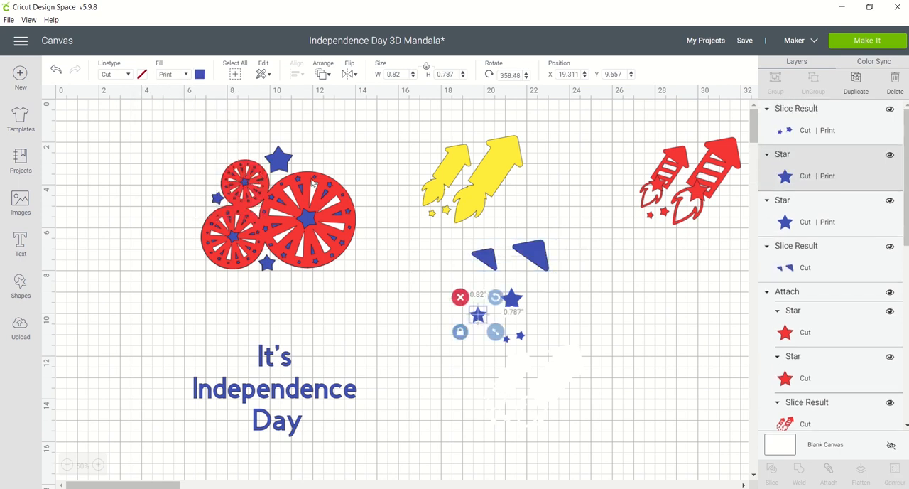
{"action": "left_click", "coordinate": [186, 74]}
{"action": "left_click", "coordinate": [179, 89]}
{"action": "left_click", "coordinate": [142, 74]}
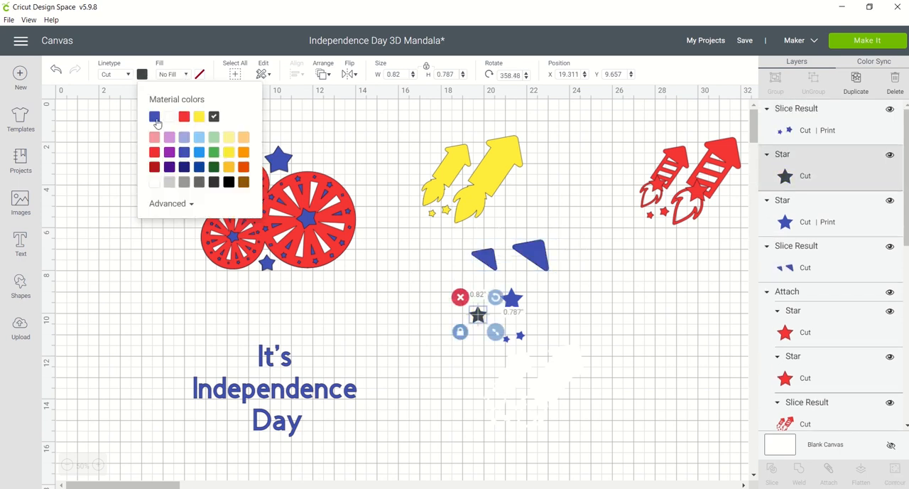
{"action": "left_click", "coordinate": [155, 120]}
Switch the larger single blue star below the rocket tips to No Fill with the blue material colour.
{"action": "left_click", "coordinate": [508, 298]}
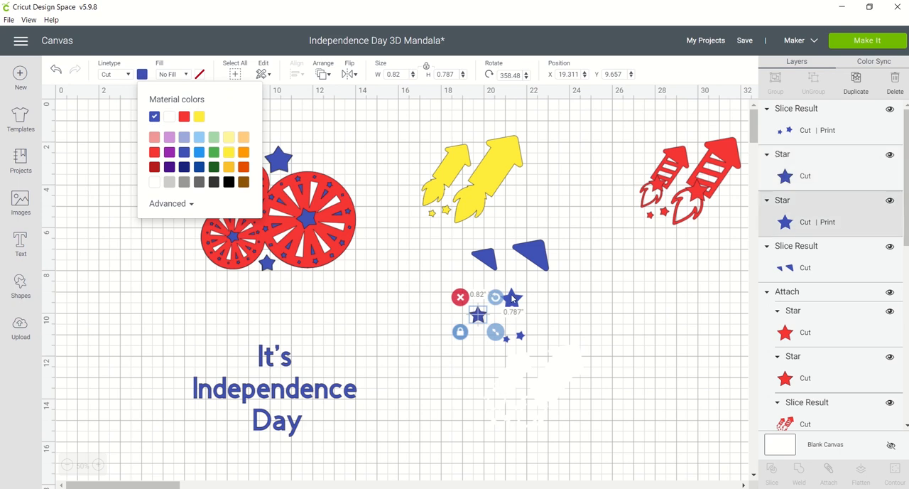
{"action": "left_click", "coordinate": [187, 75]}
{"action": "left_click", "coordinate": [176, 89]}
{"action": "left_click", "coordinate": [142, 74]}
{"action": "left_click", "coordinate": [179, 155]}
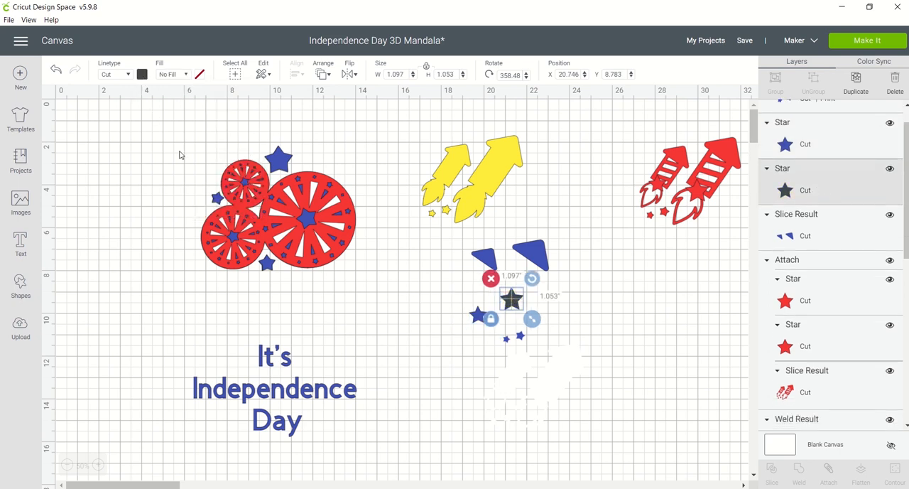
{"action": "left_click", "coordinate": [142, 73]}
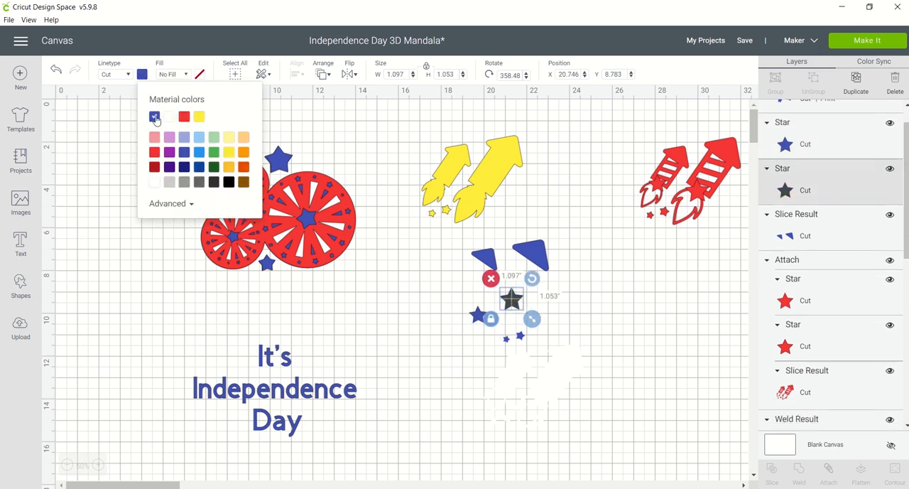
Set the pair of tiny blue stars to No Fill and colour them with the blue material.
{"action": "left_click", "coordinate": [519, 342]}
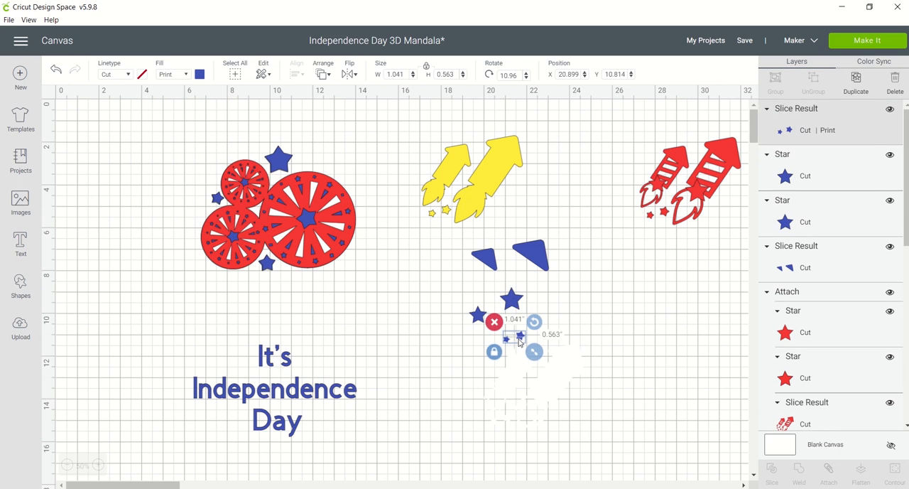
{"action": "left_click", "coordinate": [186, 74]}
{"action": "left_click", "coordinate": [176, 90]}
{"action": "left_click", "coordinate": [142, 74]}
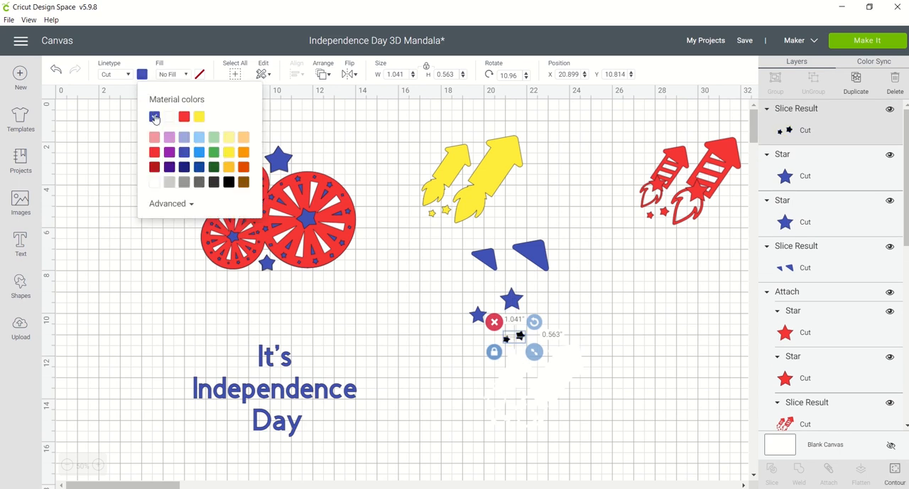
Change the white rocket layer from Print to No Fill and give it the white material colour.
{"action": "left_click", "coordinate": [513, 379]}
{"action": "left_click", "coordinate": [186, 74]}
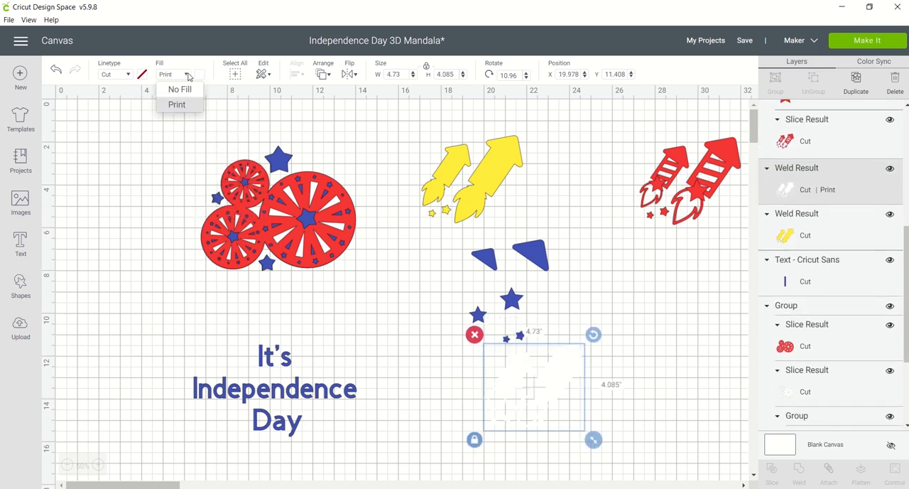
{"action": "left_click", "coordinate": [179, 91]}
{"action": "left_click", "coordinate": [142, 74]}
{"action": "left_click", "coordinate": [169, 116]}
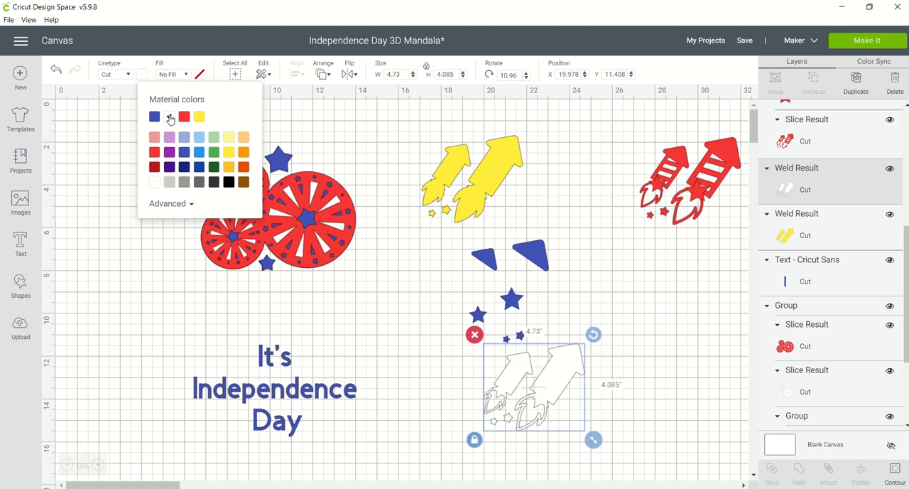
{"action": "left_click", "coordinate": [424, 280]}
Preview how the project is laid out on the cutting mats, then return to the canvas.
{"action": "left_click_drag", "start_coordinate": [906, 248], "coordinate": [892, 86]}
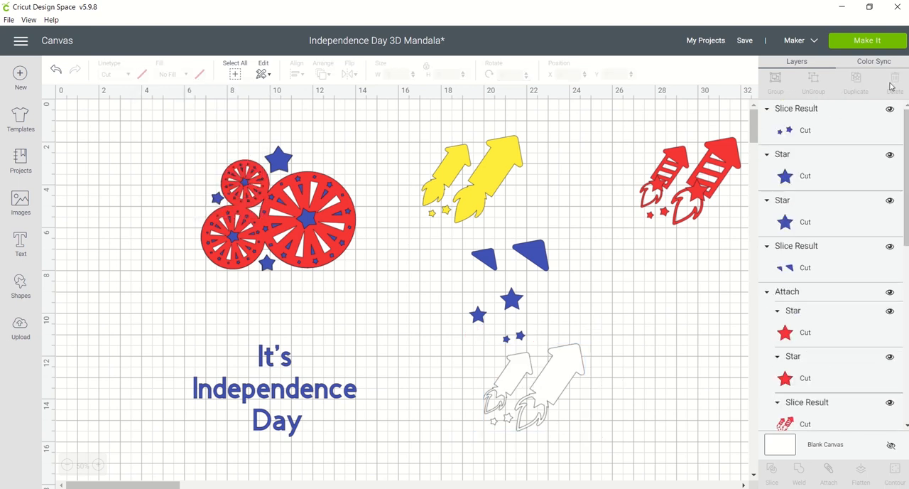
{"action": "left_click", "coordinate": [847, 43]}
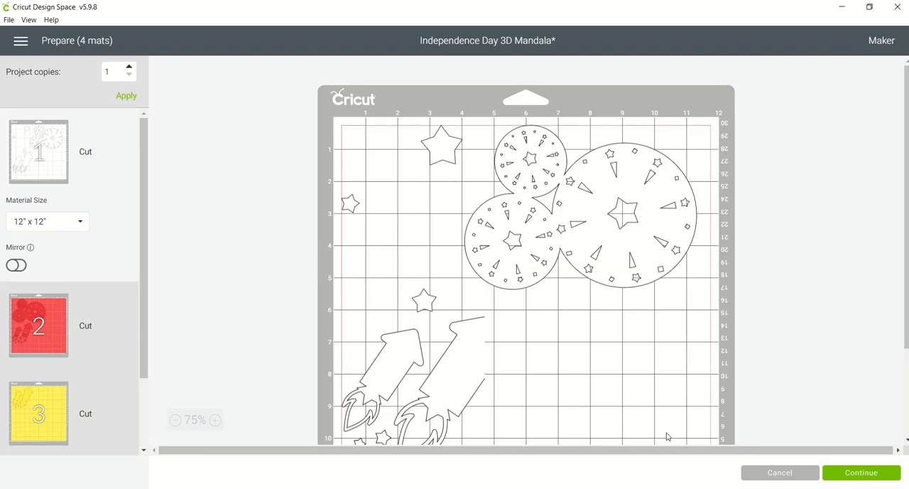
{"action": "left_click", "coordinate": [779, 473]}
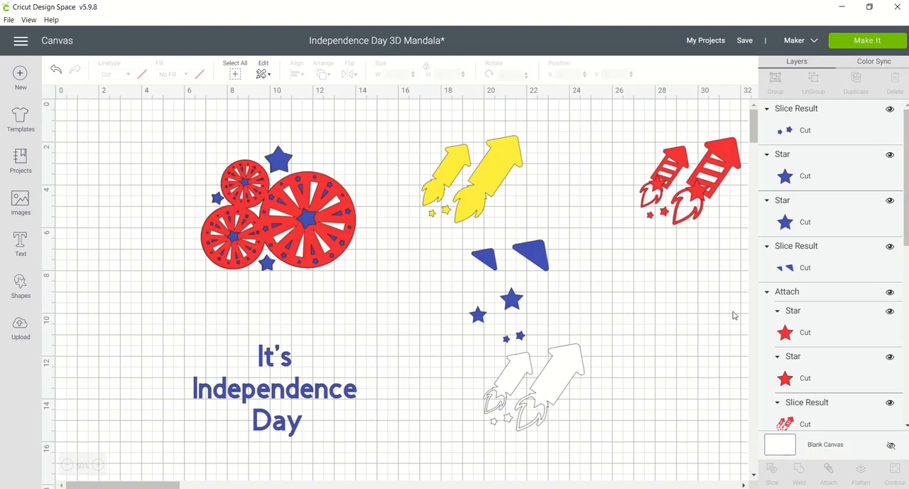
Place the white rocket layer over the yellow one and centre-align the two layers.
{"action": "left_click", "coordinate": [671, 167]}
{"action": "left_click_drag", "start_coordinate": [561, 363], "coordinate": [362, 93]}
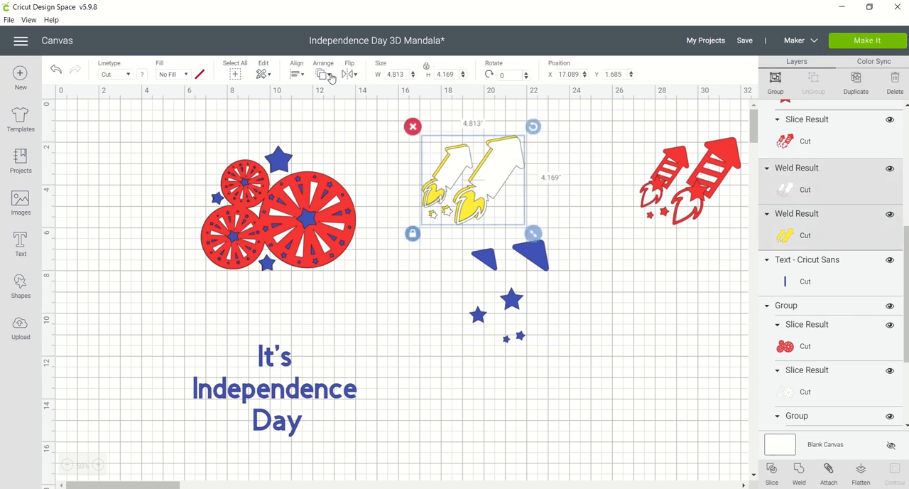
{"action": "left_click", "coordinate": [299, 74]}
{"action": "left_click", "coordinate": [315, 210]}
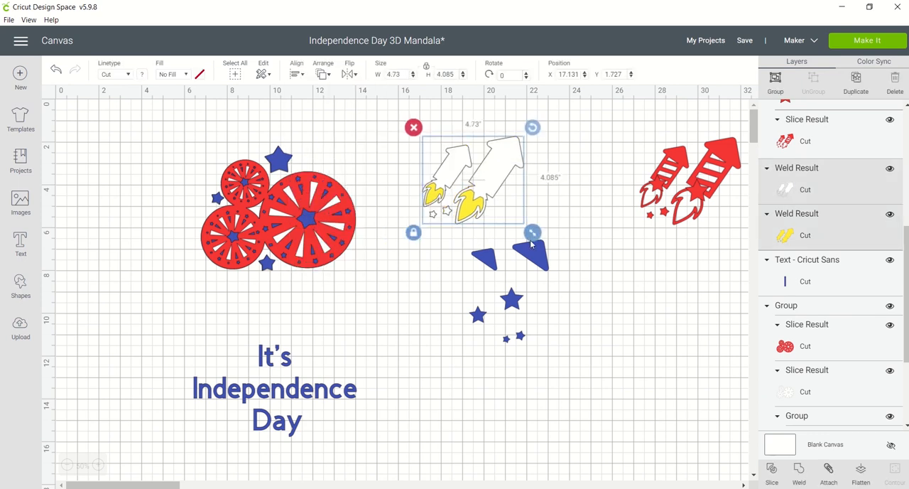
Place the attached red rocket layer over the white and yellow layers and centre-align all three.
{"action": "left_click_drag", "start_coordinate": [660, 165], "coordinate": [430, 164]}
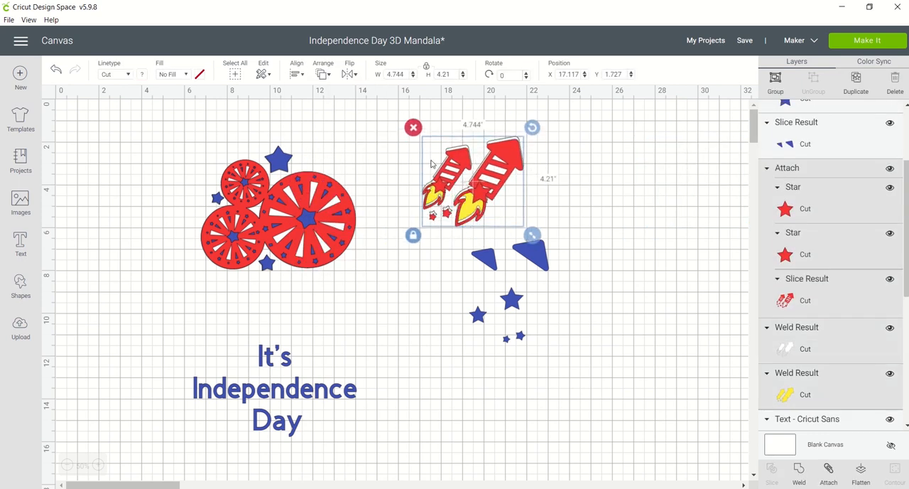
{"action": "left_click", "coordinate": [296, 74]}
{"action": "left_click", "coordinate": [312, 212]}
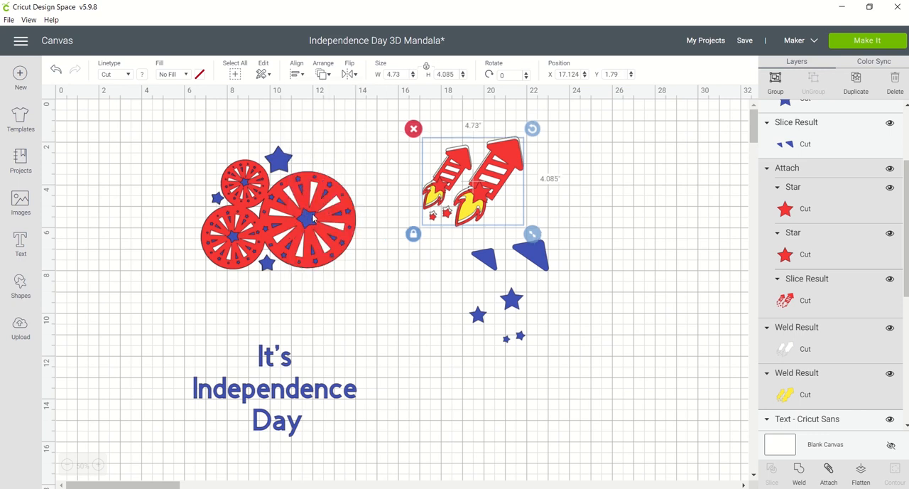
{"action": "left_click", "coordinate": [597, 218]}
Put the blue tips back on the rocket heads and the large blue star at the base of the bigger rocket.
{"action": "left_click_drag", "start_coordinate": [547, 250], "coordinate": [521, 147]}
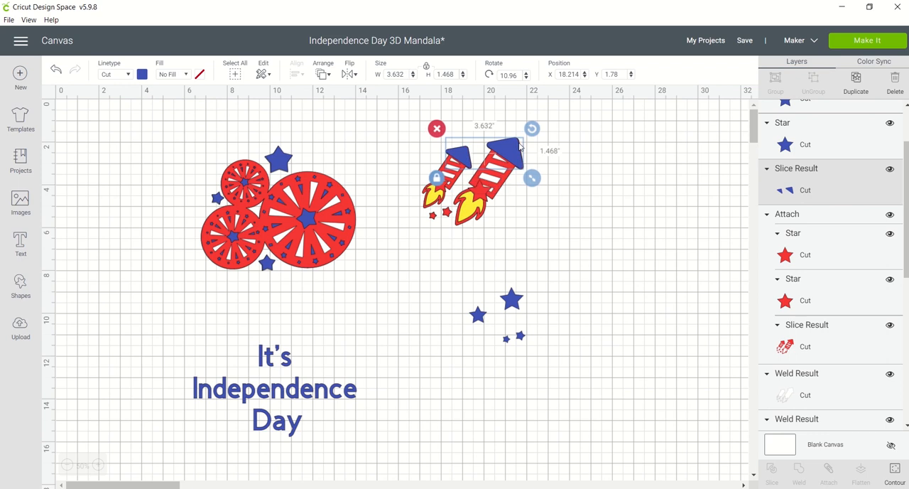
{"action": "left_click", "coordinate": [525, 279]}
{"action": "left_click_drag", "start_coordinate": [518, 304], "coordinate": [485, 199]}
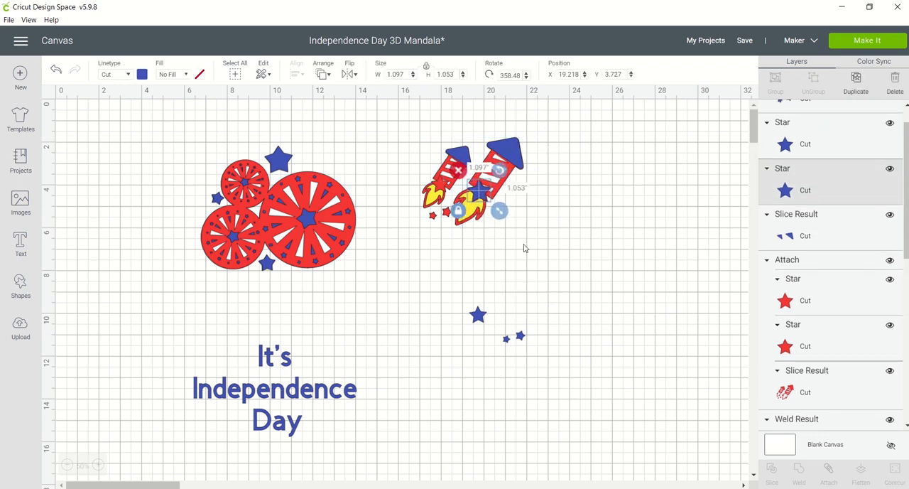
{"action": "left_click", "coordinate": [525, 248]}
Put the smaller blue star at the base of the smaller rocket and the tiny blue pair over the loose red stars.
{"action": "left_click_drag", "start_coordinate": [478, 315], "coordinate": [438, 186]}
{"action": "left_click", "coordinate": [556, 288]}
{"action": "left_click_drag", "start_coordinate": [514, 334], "coordinate": [435, 198]}
{"action": "left_click", "coordinate": [453, 292]}
Group all the rocket layers and move the rockets below the bursts, just above the text's start.
{"action": "left_click_drag", "start_coordinate": [494, 215], "coordinate": [389, 157]}
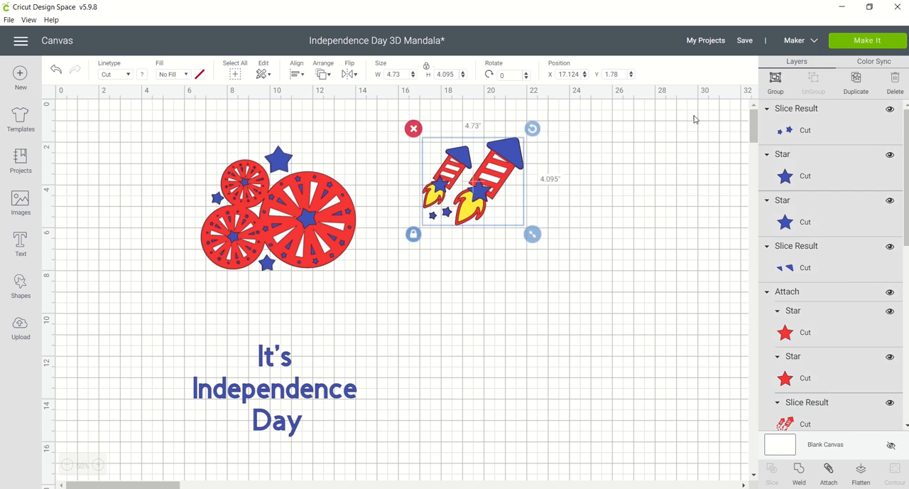
{"action": "left_click", "coordinate": [775, 79]}
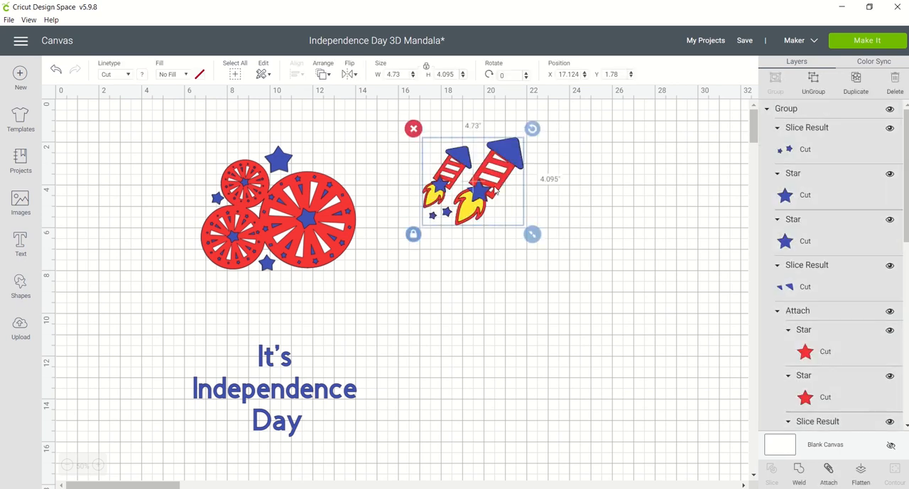
{"action": "left_click_drag", "start_coordinate": [478, 201], "coordinate": [230, 332]}
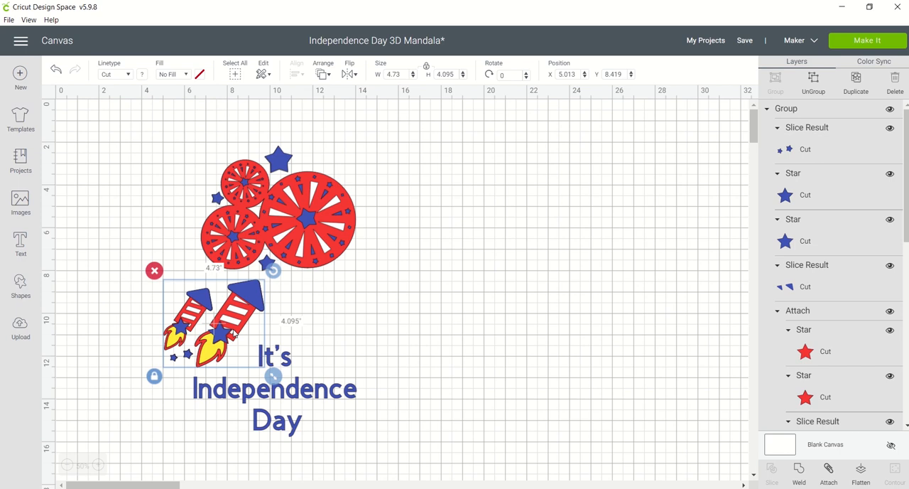
{"action": "left_click", "coordinate": [436, 316]}
Group the bursts, rockets and text into one design.
{"action": "left_click", "coordinate": [314, 167]}
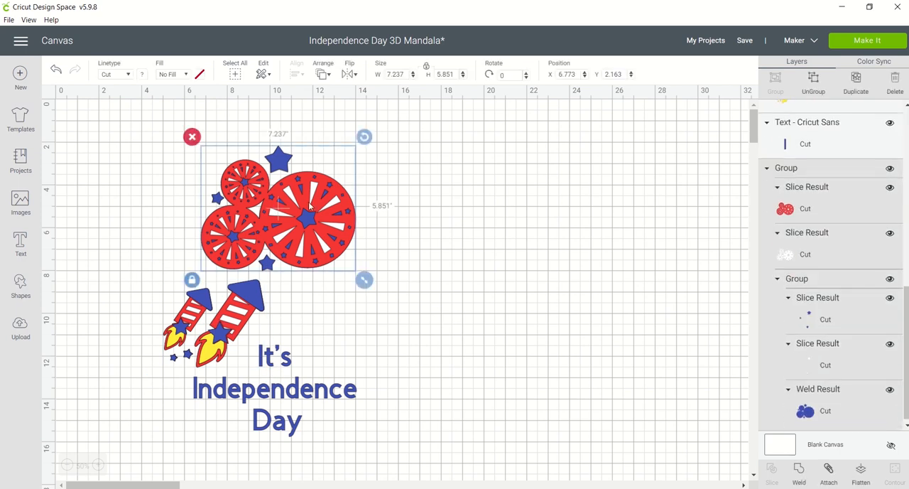
{"action": "left_click", "coordinate": [401, 416]}
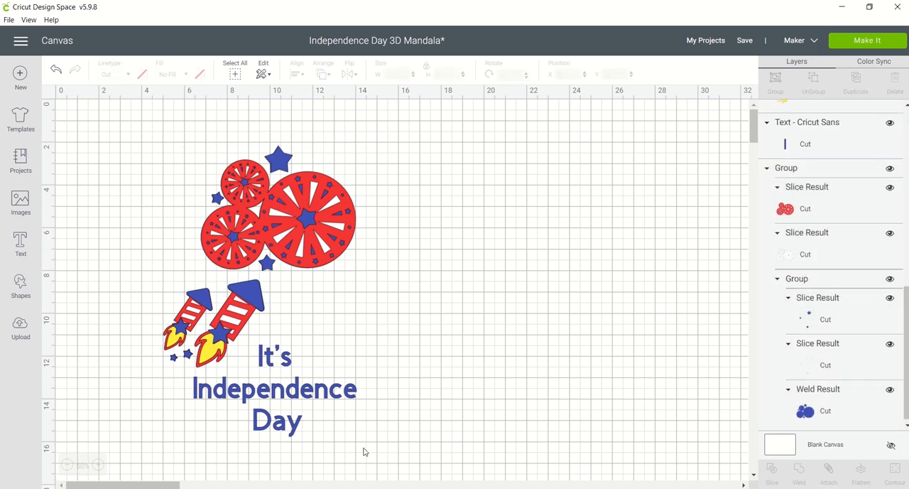
{"action": "left_click_drag", "start_coordinate": [364, 448], "coordinate": [140, 166]}
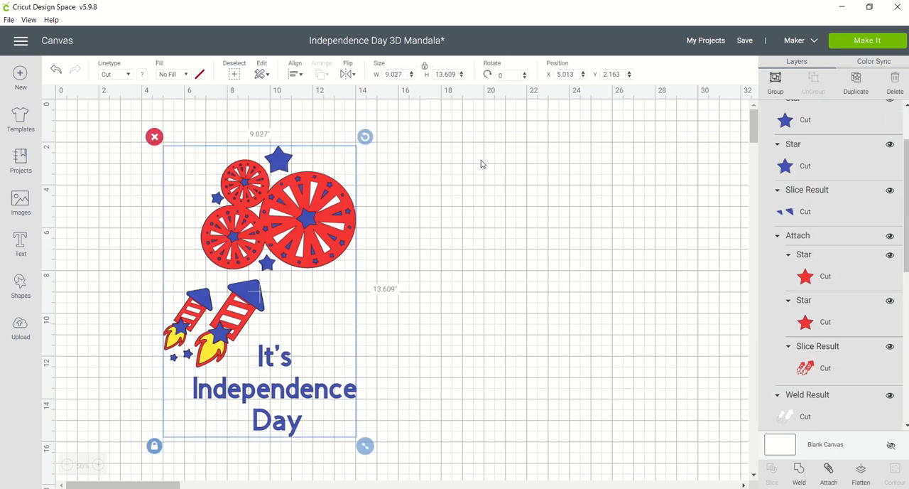
{"action": "left_click", "coordinate": [775, 80]}
{"action": "left_click", "coordinate": [566, 220]}
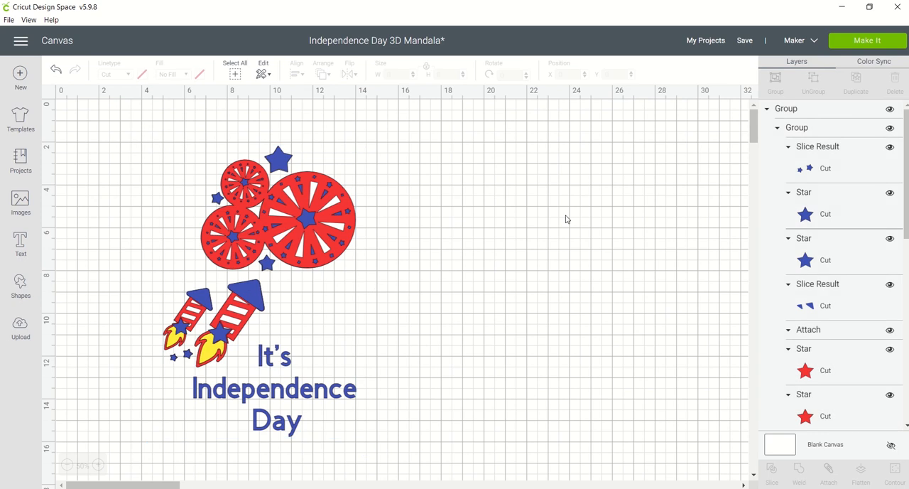
Save the design as a separate public project named Independence Day 3D Mandala.
{"action": "left_click", "coordinate": [744, 44]}
{"action": "left_click", "coordinate": [754, 67]}
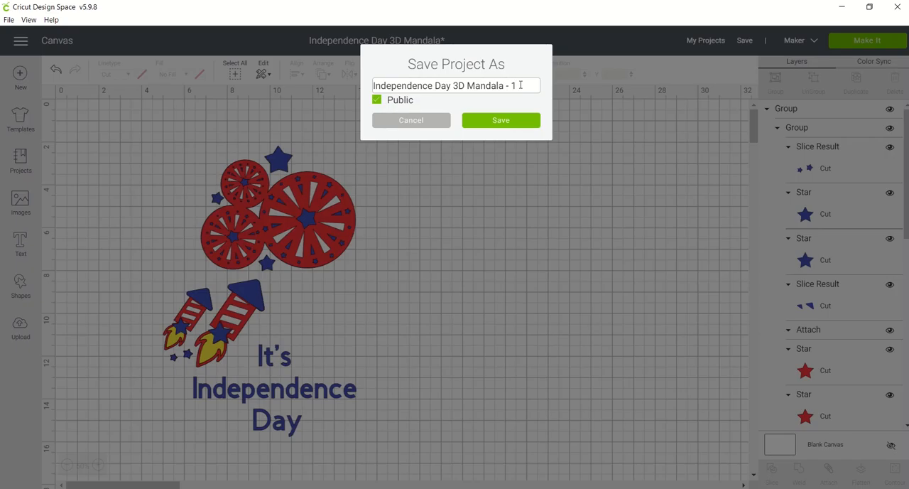
{"action": "left_click", "coordinate": [482, 122]}
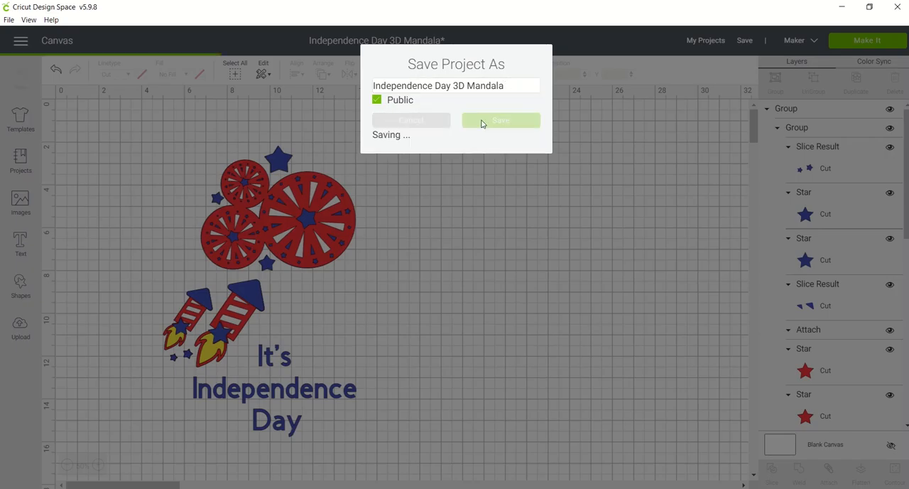